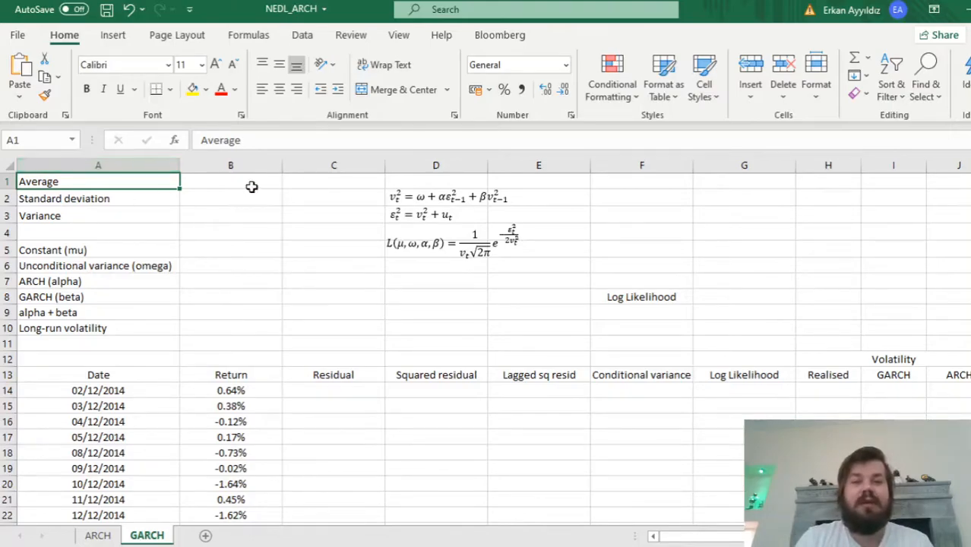
Step: Examine the conditional variance equation's terms: omega, alpha with the lagged squared residual, and beta with the lagged variance
{"action": "left_click", "coordinate": [408, 196]}
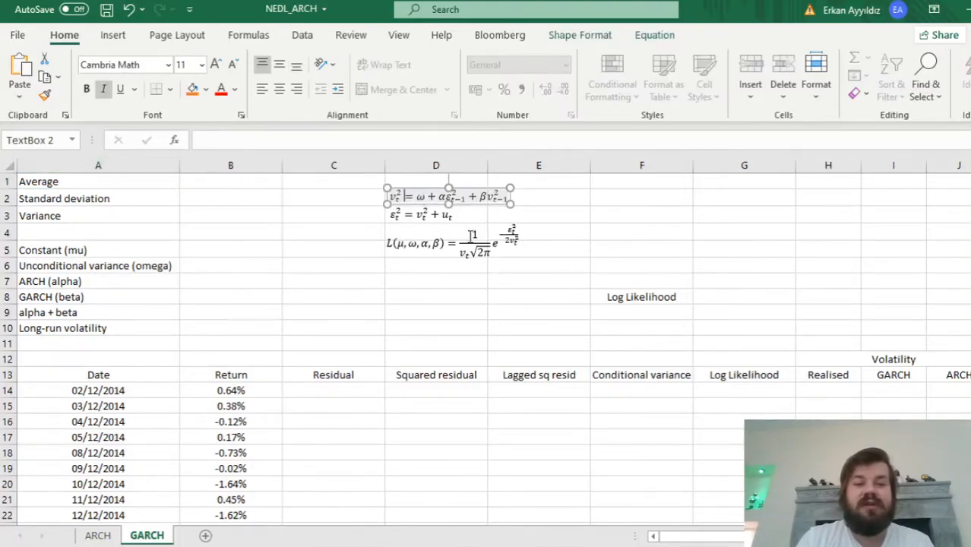
{"action": "left_click_drag", "start_coordinate": [394, 197], "coordinate": [464, 198]}
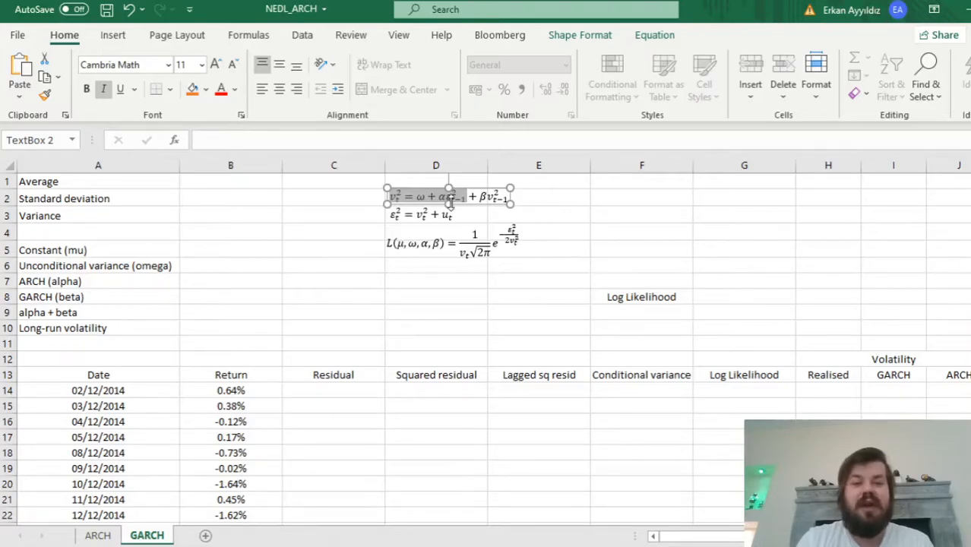
{"action": "left_click", "coordinate": [416, 197]}
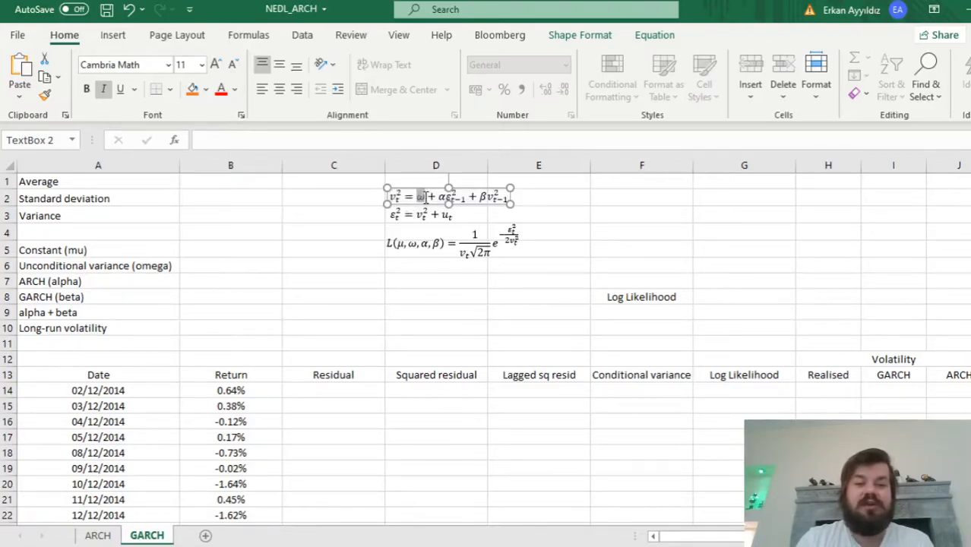
{"action": "left_click", "coordinate": [428, 198]}
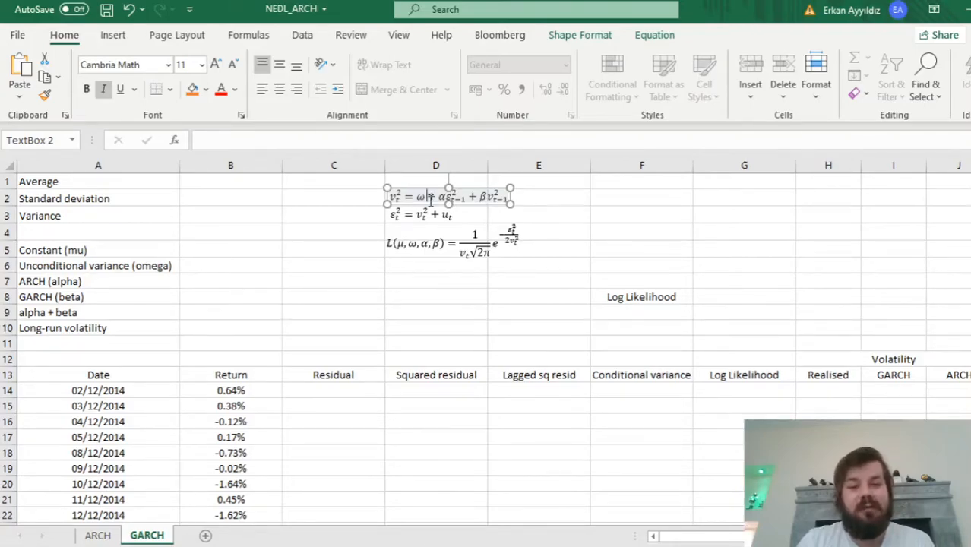
{"action": "left_click_drag", "start_coordinate": [445, 199], "coordinate": [471, 199]}
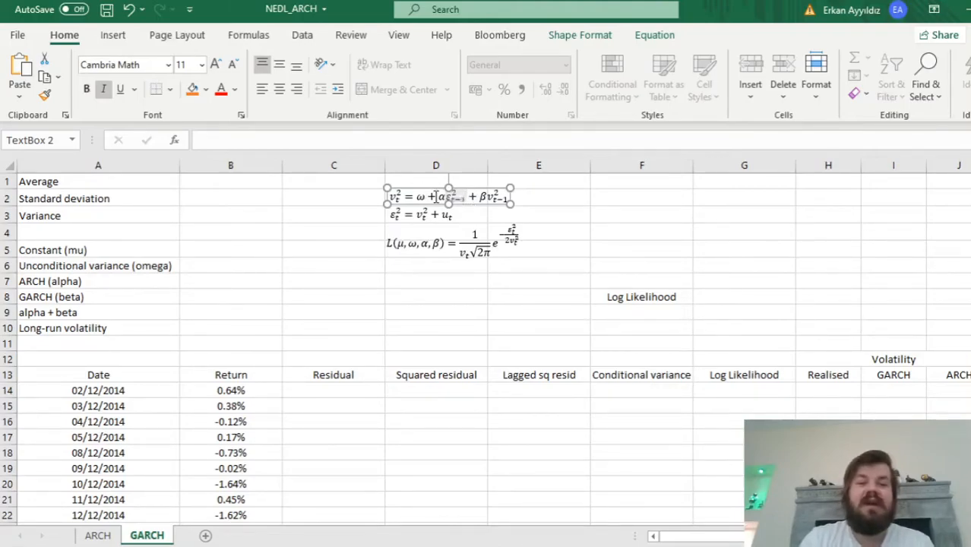
{"action": "left_click", "coordinate": [441, 199]}
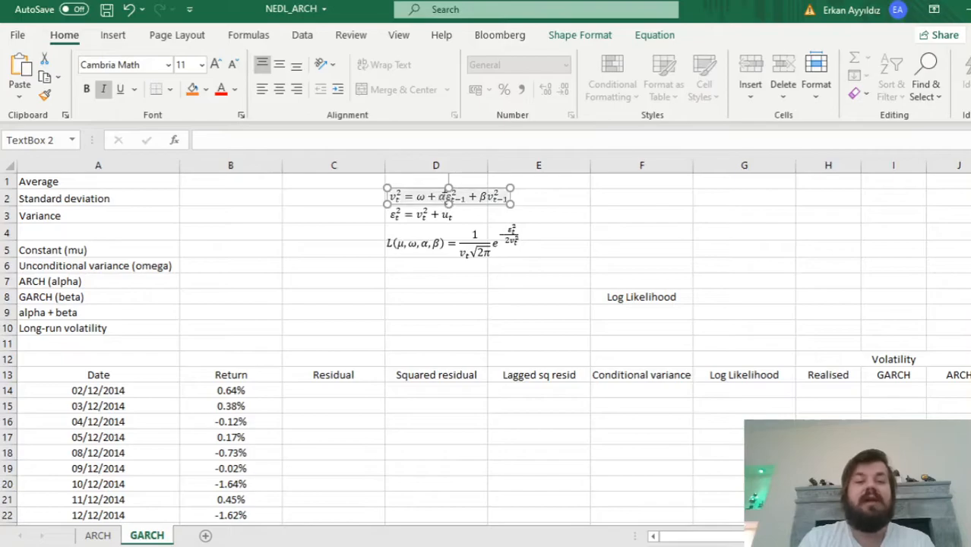
{"action": "left_click_drag", "start_coordinate": [445, 199], "coordinate": [462, 197]}
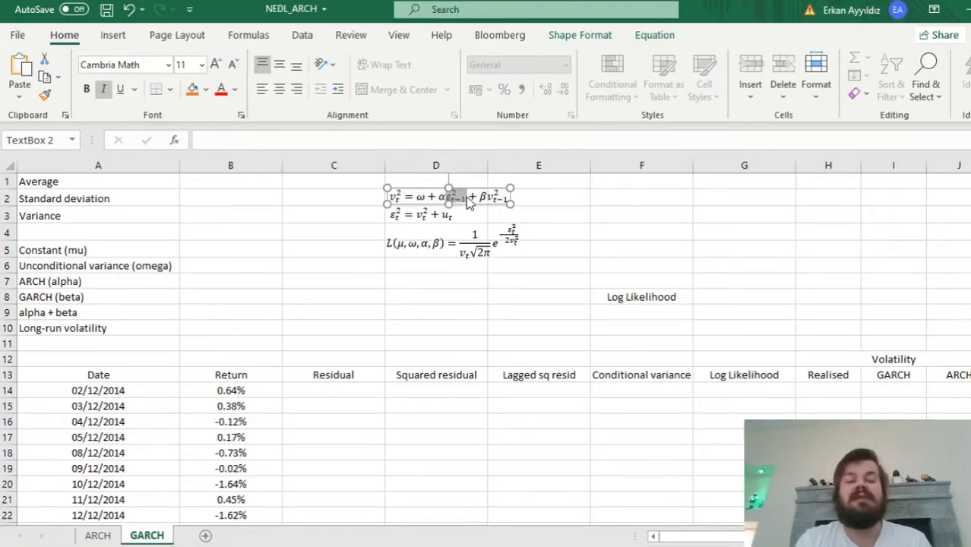
{"action": "left_click", "coordinate": [470, 197]}
{"action": "left_click_drag", "start_coordinate": [470, 198], "coordinate": [501, 205]}
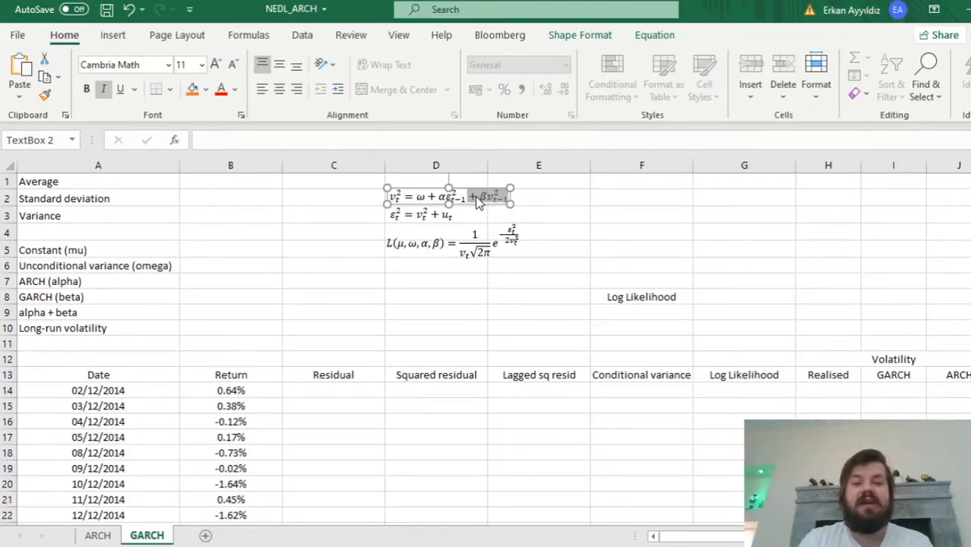
{"action": "left_click", "coordinate": [481, 198]}
{"action": "left_click_drag", "start_coordinate": [483, 197], "coordinate": [487, 198]}
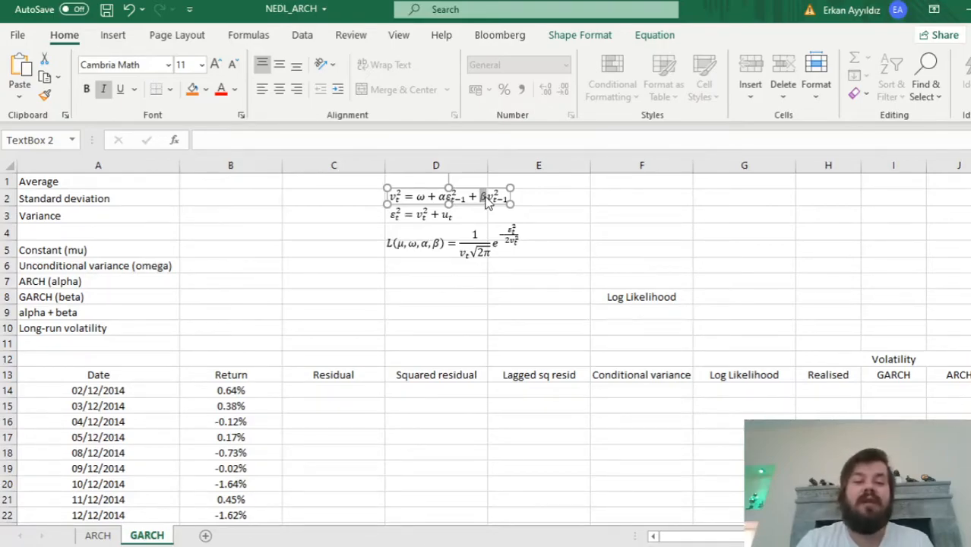
{"action": "key", "text": "Left"}
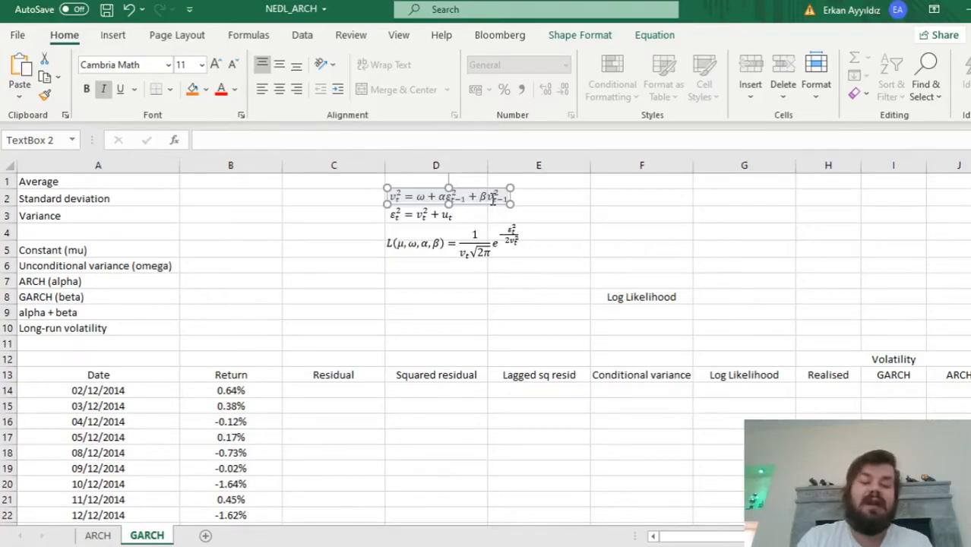
{"action": "left_click_drag", "start_coordinate": [403, 197], "coordinate": [391, 198]}
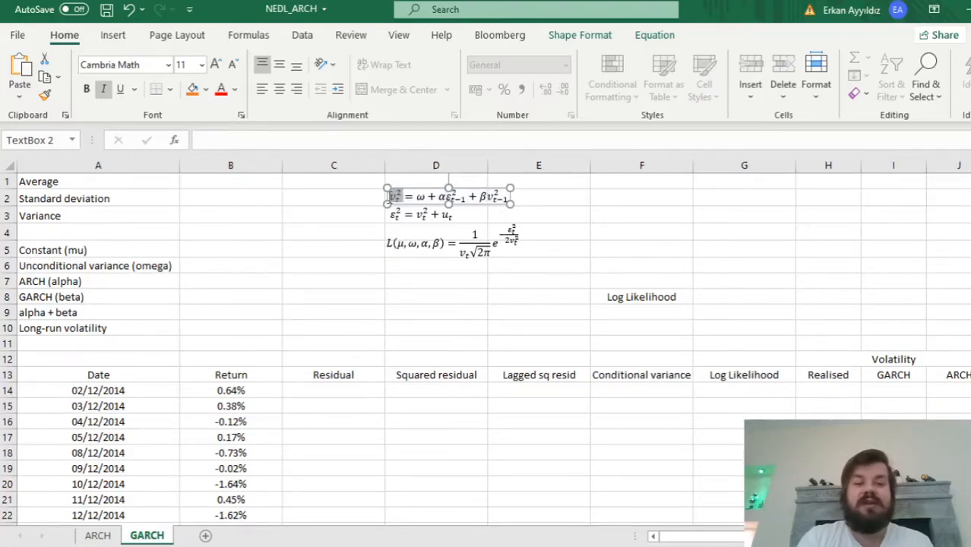
{"action": "left_click", "coordinate": [401, 196]}
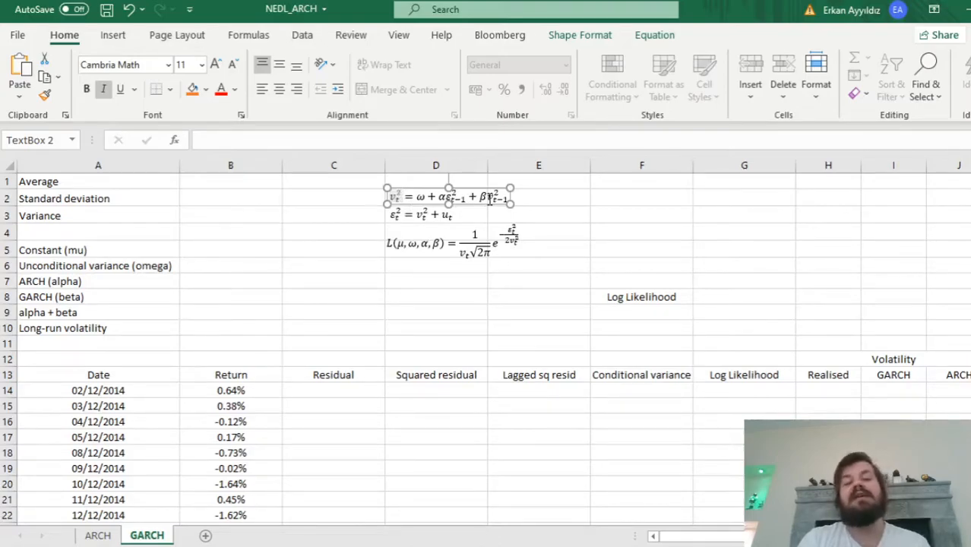
{"action": "left_click_drag", "start_coordinate": [488, 196], "coordinate": [508, 198]}
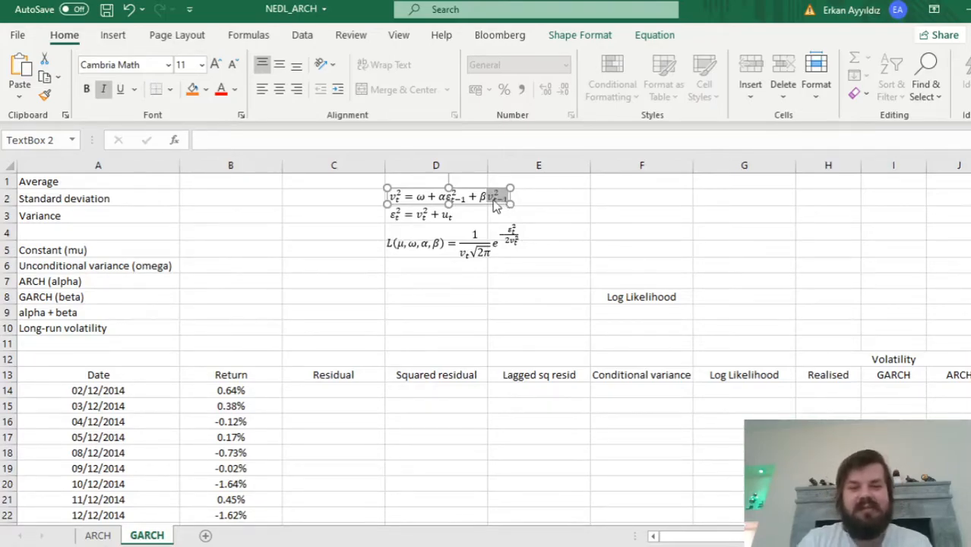
Step: Examine the squared residual equation's terms and the parameters of the likelihood function L(μ, ω, α, β)
{"action": "left_click", "coordinate": [396, 238]}
{"action": "left_click", "coordinate": [401, 215]}
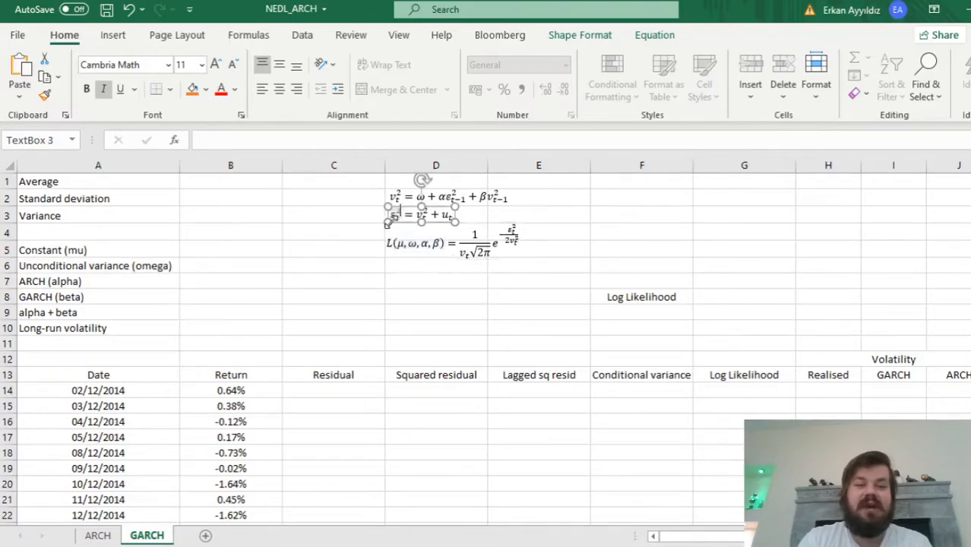
{"action": "double_click", "coordinate": [396, 215]}
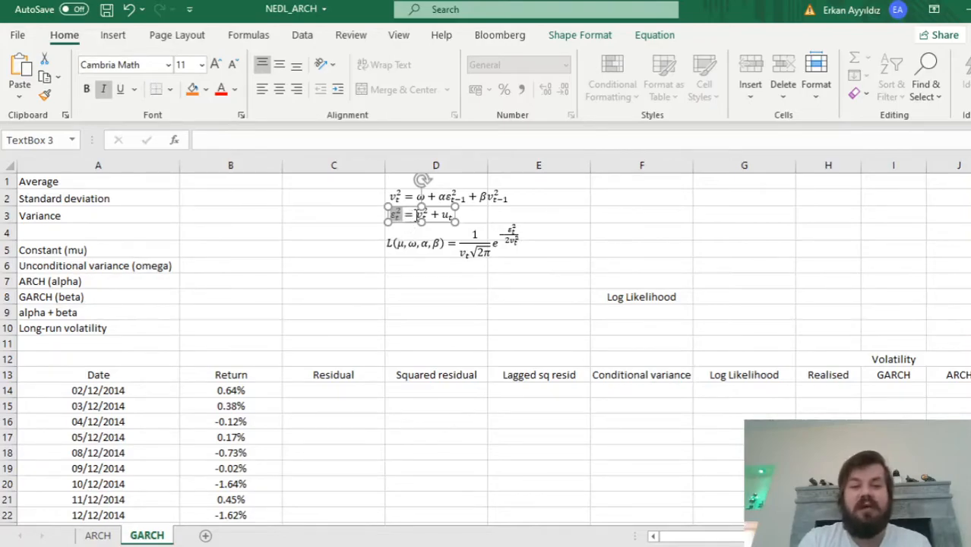
{"action": "double_click", "coordinate": [422, 215]}
{"action": "left_click", "coordinate": [427, 216]}
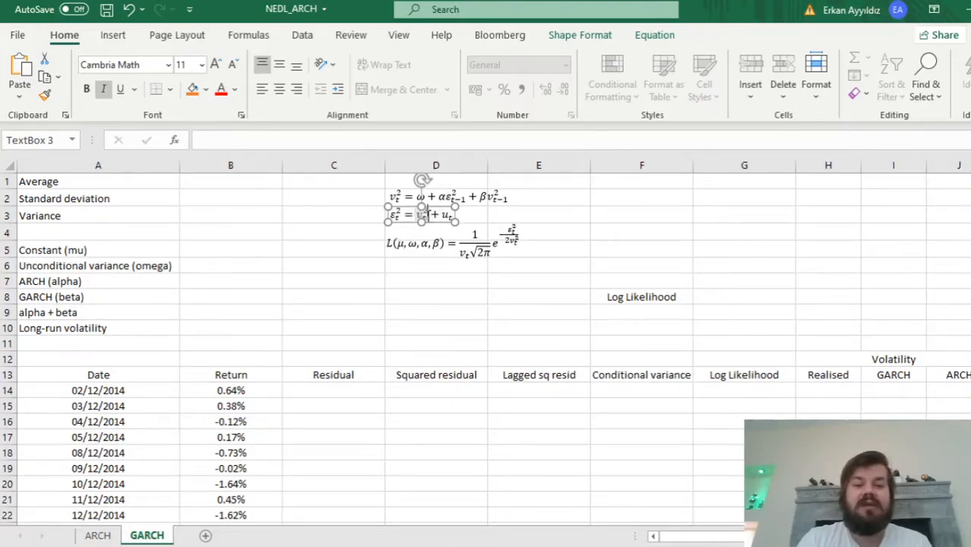
{"action": "left_click", "coordinate": [448, 215]}
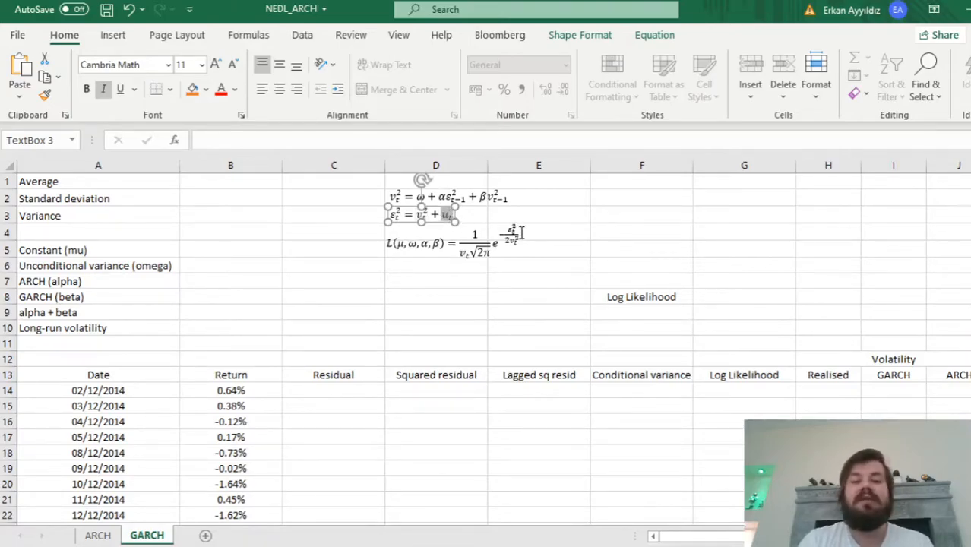
{"action": "left_click", "coordinate": [502, 226]}
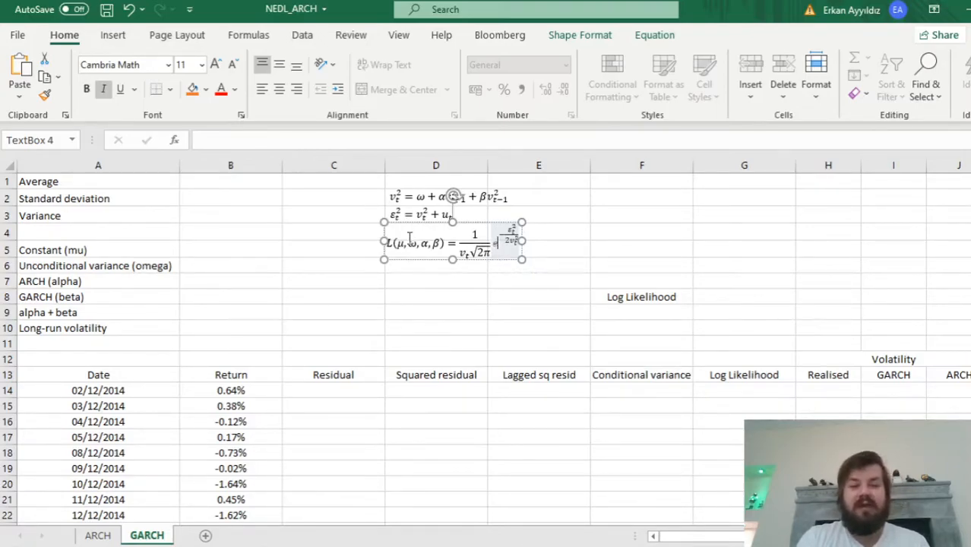
{"action": "left_click_drag", "start_coordinate": [390, 243], "coordinate": [441, 247]}
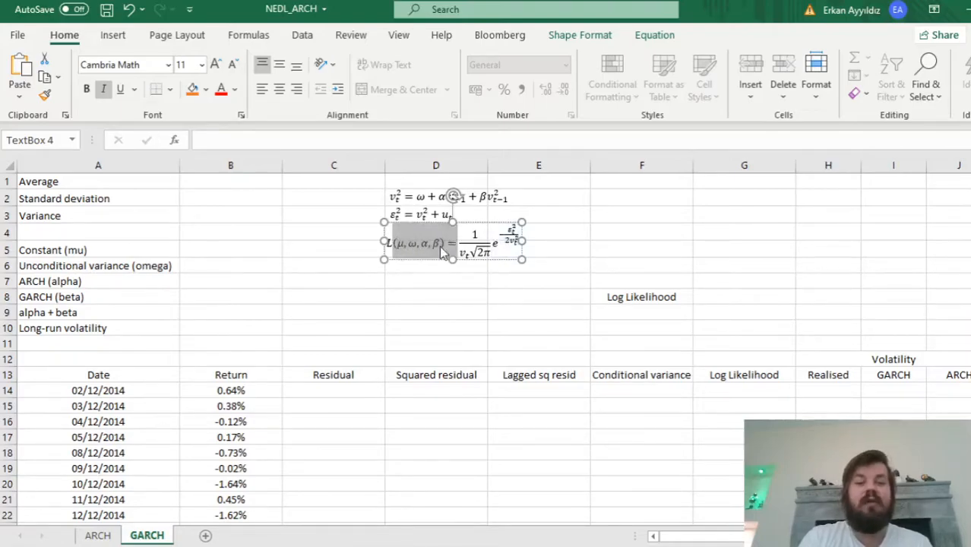
{"action": "left_click", "coordinate": [445, 252]}
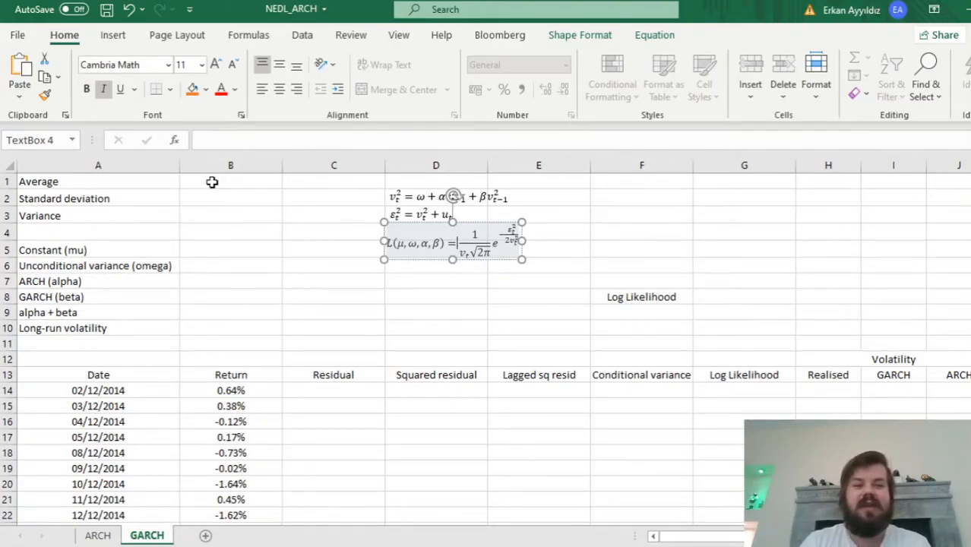
Step: Calculate the average of all returns in B1 with AVERAGE over B14:B1271
{"action": "left_click", "coordinate": [212, 182]}
{"action": "type", "text": "=AVERAGE("}
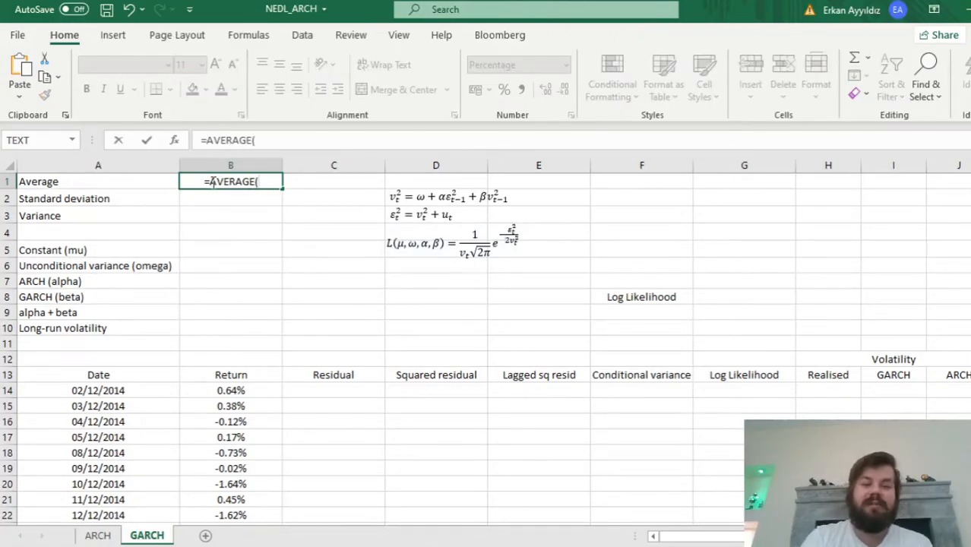
{"action": "left_click", "coordinate": [230, 391]}
{"action": "key", "text": "ctrl+shift+Down"}
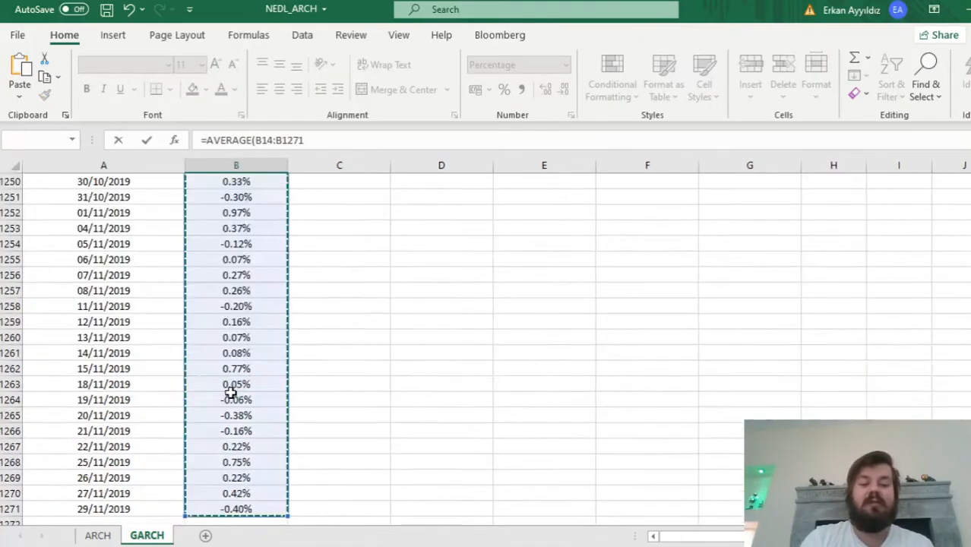
{"action": "type", "text": ")"}
{"action": "key", "text": "Return"}
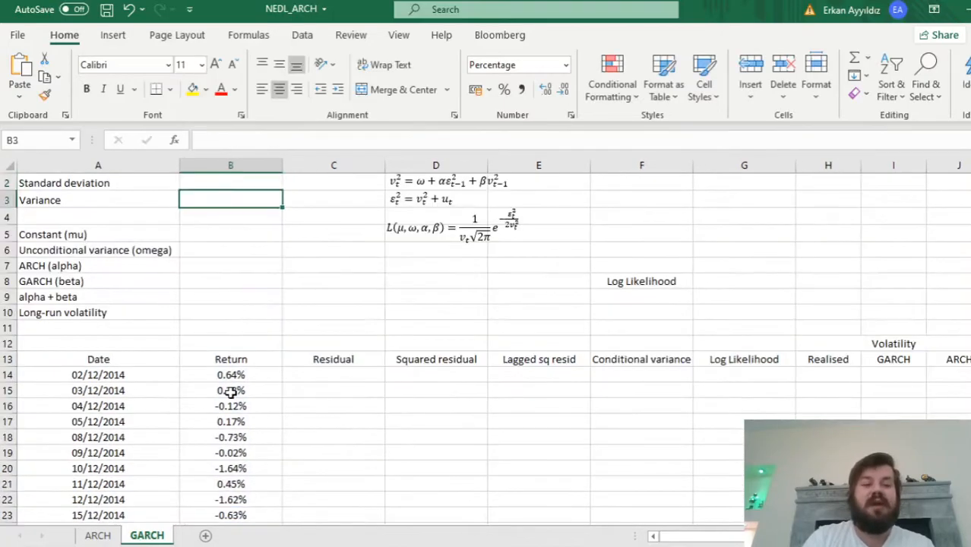
Step: Calculate the sample standard deviation of all returns in B2 with STDEV.S from B14 down to the last return
{"action": "type", "text": "=STDEV.S("}
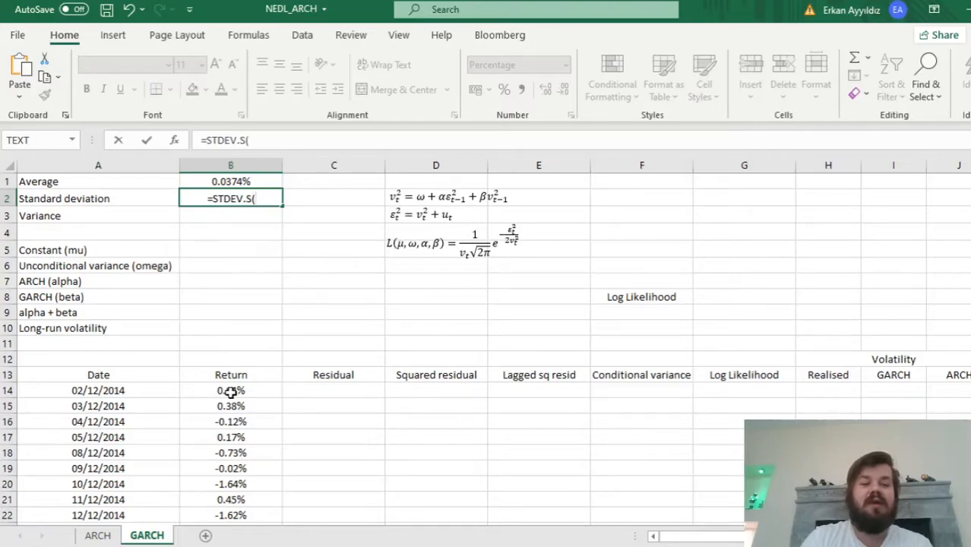
{"action": "left_click", "coordinate": [230, 392]}
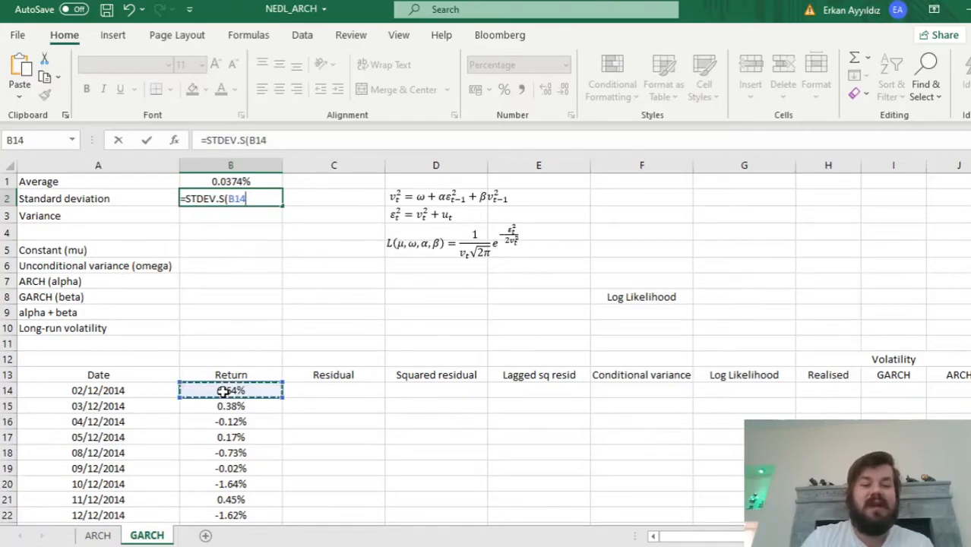
{"action": "key", "text": "ctrl+shift+Down"}
{"action": "key", "text": "Up"}
{"action": "key", "text": "Up"}
{"action": "key", "text": "Down"}
{"action": "key", "text": "Down"}
Step: Calculate the variance in B3 as the squared standard deviation, =B2^2
{"action": "type", "text": "="}
{"action": "key", "text": "Up"}
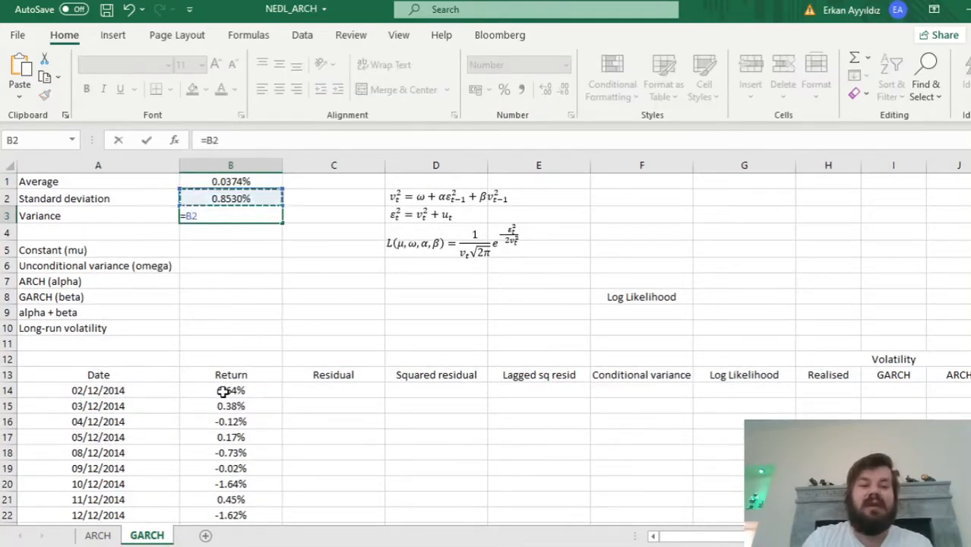
{"action": "type", "text": "^2"}
{"action": "key", "text": "Return"}
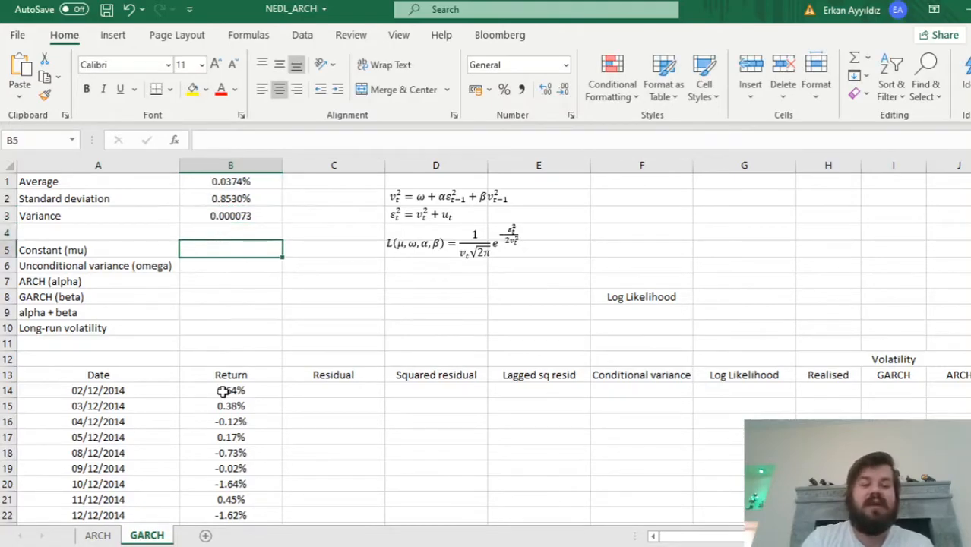
Step: Copy the average from B1 into B5 as a fixed value for the constant (mu)
{"action": "left_click", "coordinate": [224, 181]}
{"action": "key", "text": "ctrl+c"}
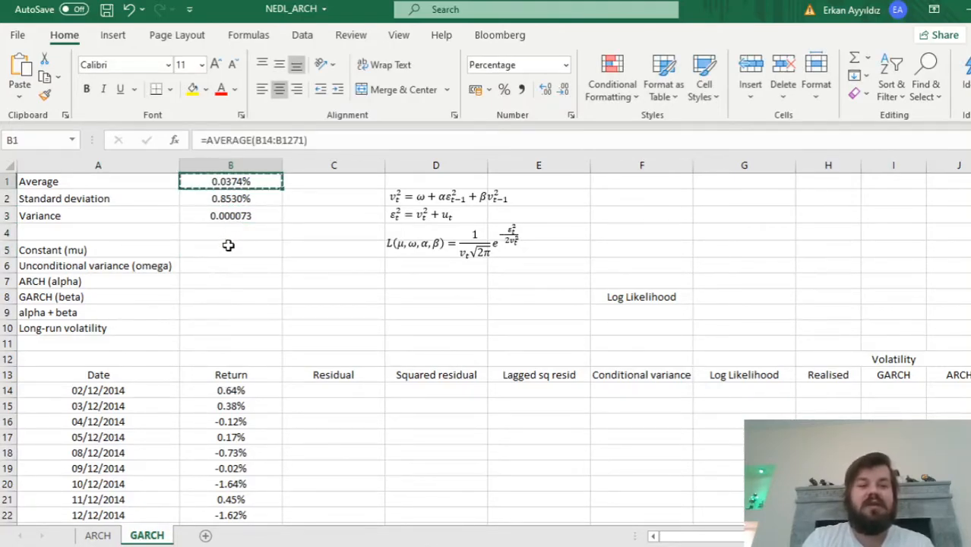
{"action": "left_click", "coordinate": [230, 248]}
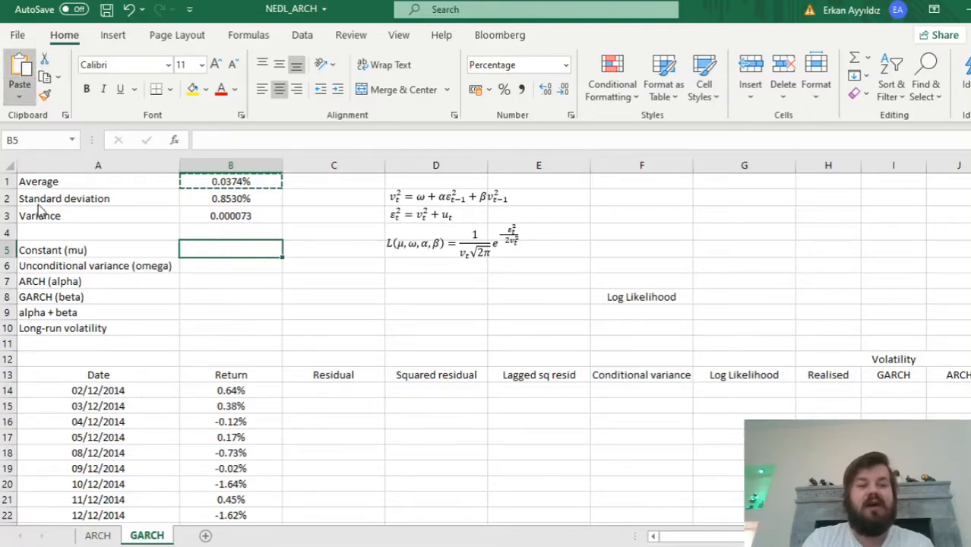
{"action": "key", "text": "ctrl+v"}
{"action": "left_click", "coordinate": [205, 262]}
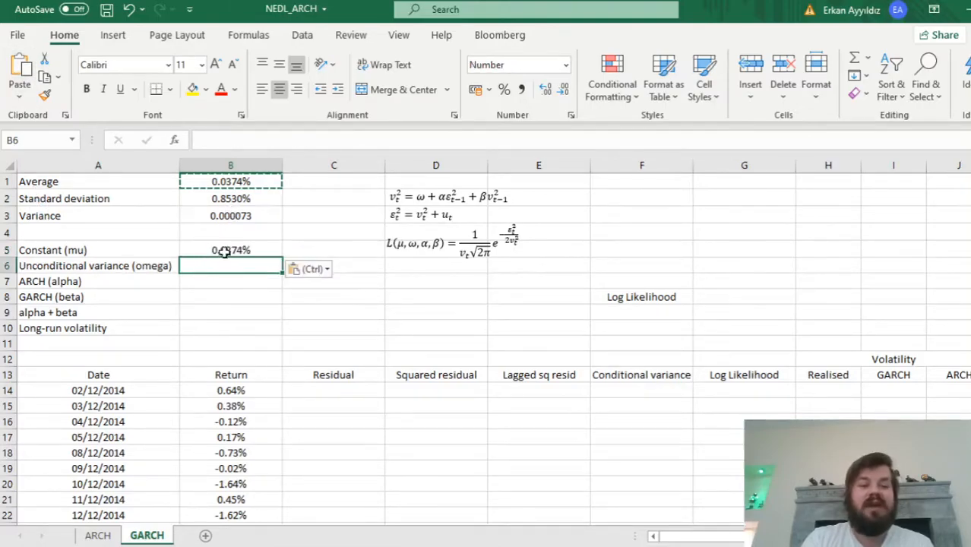
{"action": "left_click", "coordinate": [226, 250]}
Step: Copy the variance from B3 into B6 as a fixed value for the unconditional variance (omega)
{"action": "left_click", "coordinate": [216, 215]}
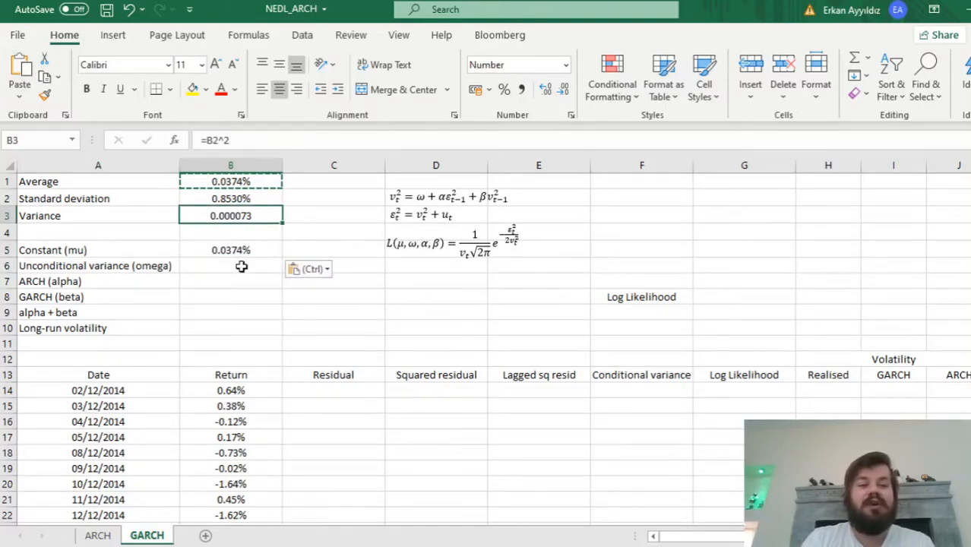
{"action": "key", "text": "ctrl+c"}
{"action": "left_click", "coordinate": [232, 264]}
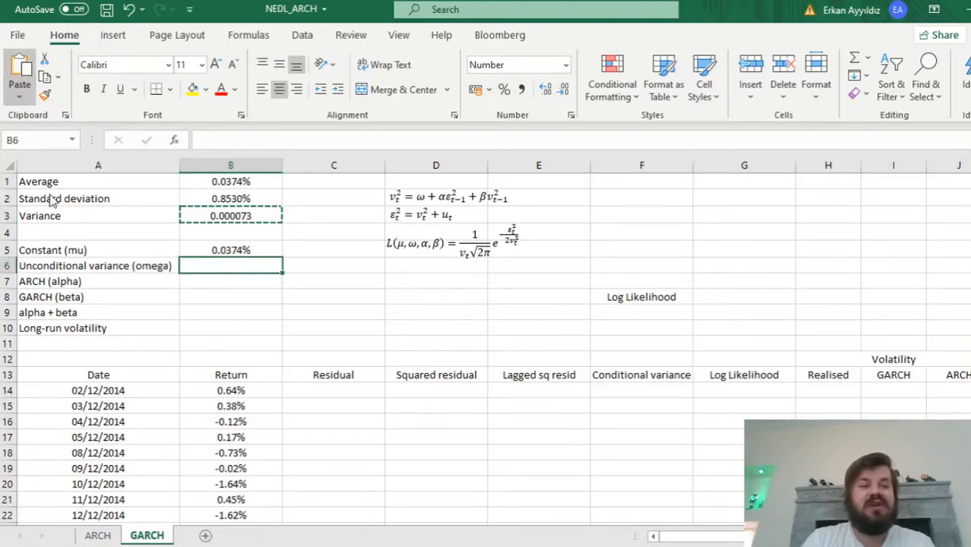
{"action": "key", "text": "ctrl+v"}
Step: Set the starting values of ARCH (alpha) in B7 and GARCH (beta) in B8 to 0
{"action": "left_click", "coordinate": [236, 284]}
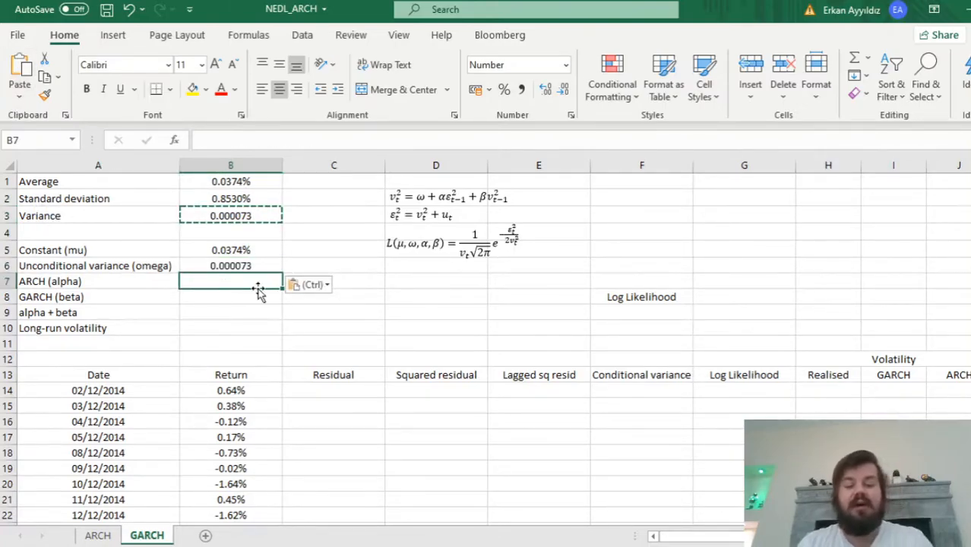
{"action": "type", "text": "0"}
{"action": "key", "text": "Return"}
{"action": "type", "text": "0000"}
{"action": "key", "text": "Return"}
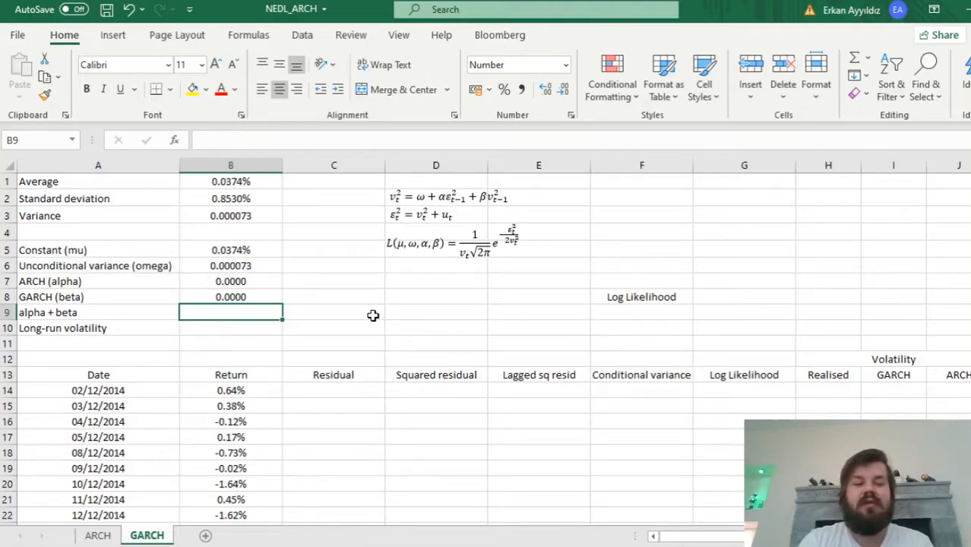
Step: Calculate alpha + beta in B9 with the formula =B7+B8
{"action": "type", "text": "="}
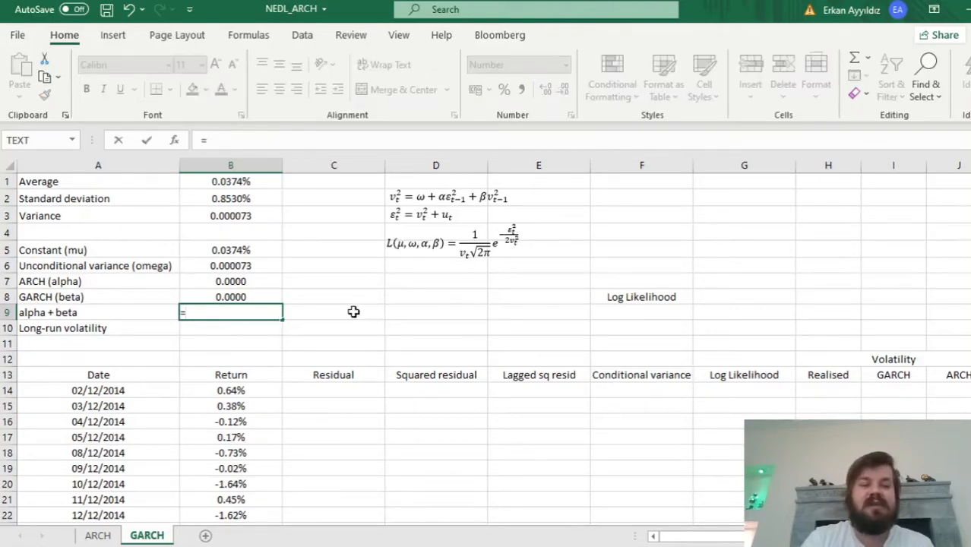
{"action": "left_click", "coordinate": [243, 283]}
{"action": "type", "text": "+"}
{"action": "left_click", "coordinate": [243, 297]}
{"action": "key", "text": "Return"}
{"action": "key", "text": "Up"}
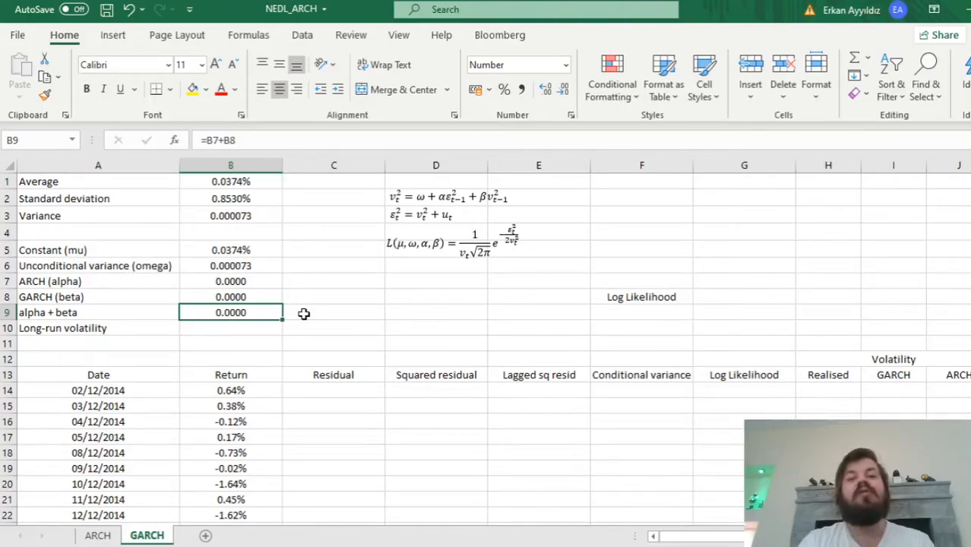
Step: Calculate the long-run volatility in B10 with the formula =SQRT(B6/(1-B7-B8))
{"action": "left_click", "coordinate": [220, 328]}
{"action": "type", "text": "="}
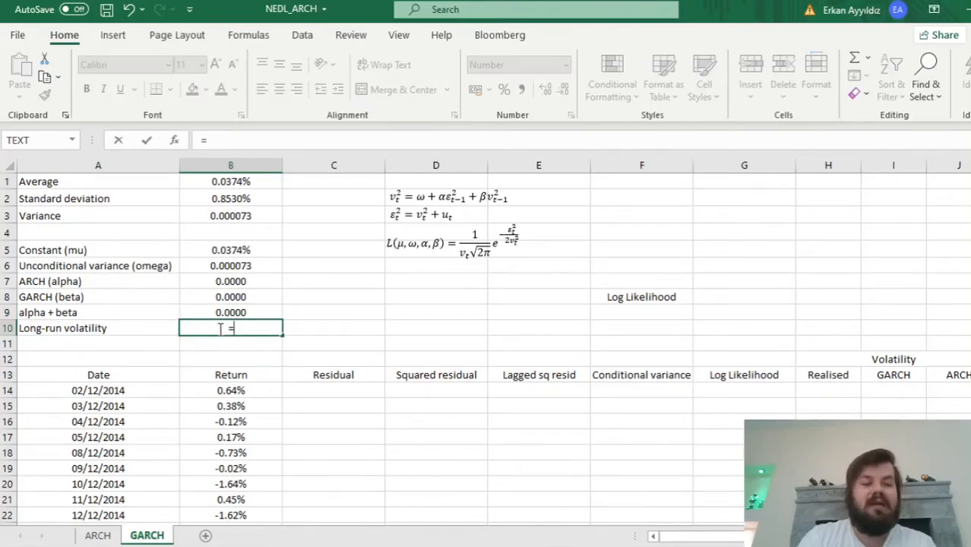
{"action": "left_click", "coordinate": [225, 263]}
{"action": "type", "text": "/(1-"}
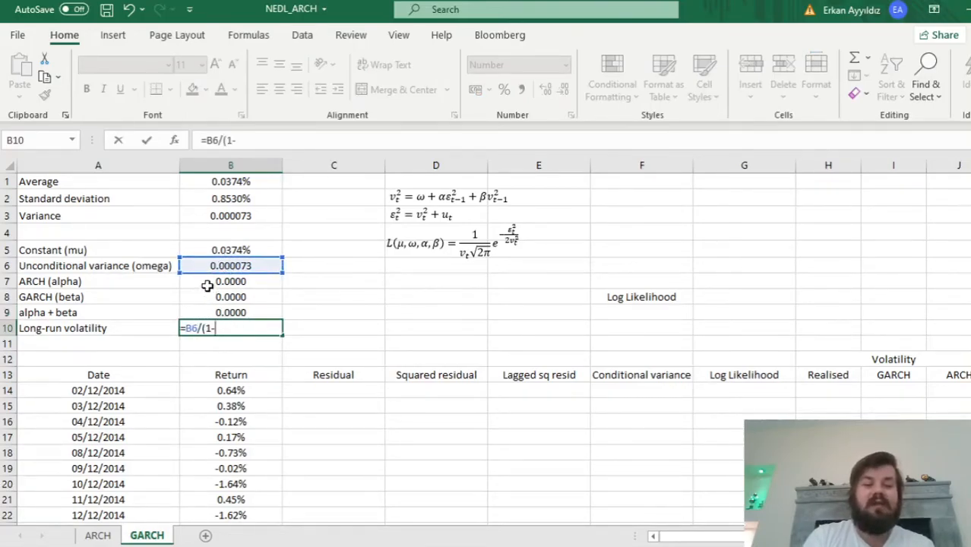
{"action": "left_click", "coordinate": [205, 283]}
{"action": "type", "text": "-"}
{"action": "left_click", "coordinate": [205, 295]}
{"action": "type", "text": ")"}
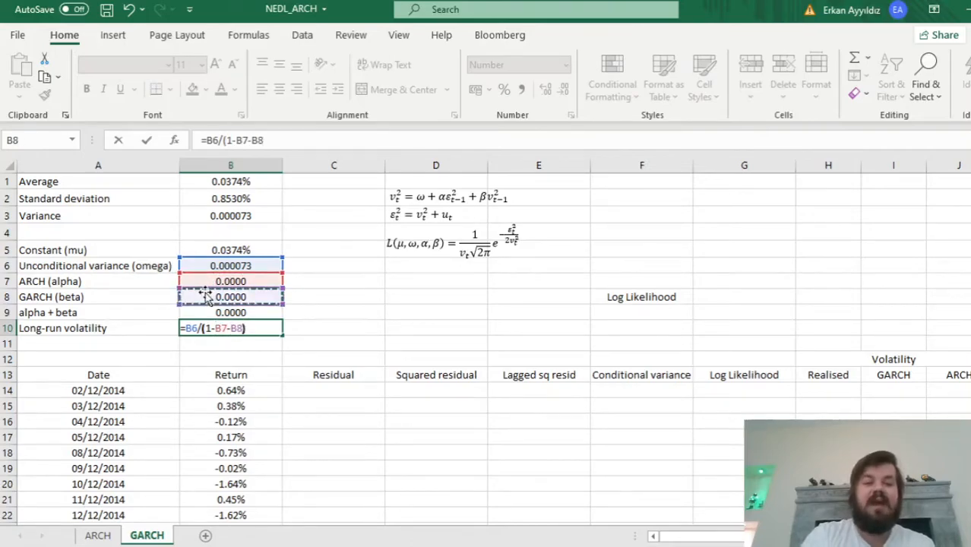
{"action": "left_click", "coordinate": [206, 140]}
{"action": "type", "text": "SQRT("}
{"action": "left_click", "coordinate": [311, 140]}
{"action": "type", "text": ")"}
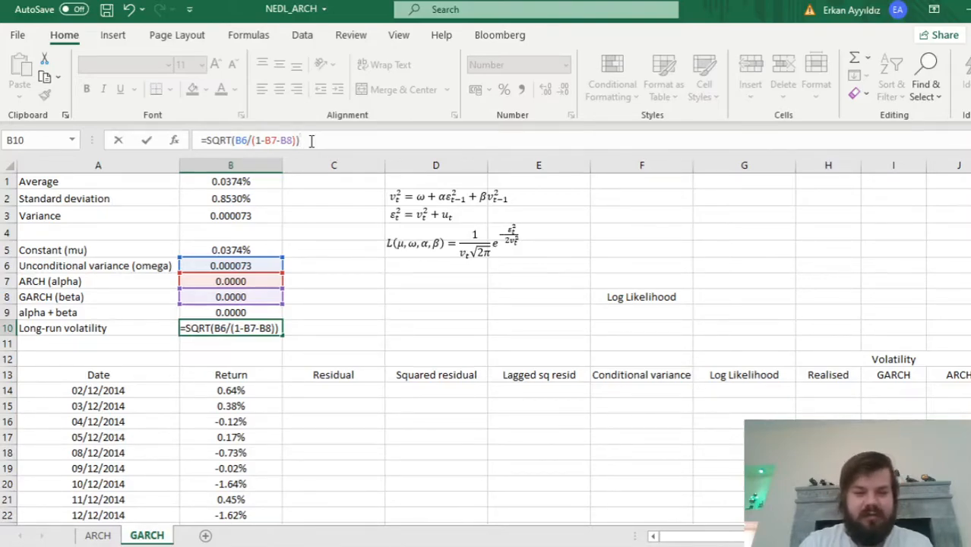
{"action": "key", "text": "Return"}
{"action": "key", "text": "Up"}
Step: Format the long-run volatility in B10 as a percentage with four decimal places
{"action": "left_click", "coordinate": [504, 90]}
{"action": "left_click", "coordinate": [545, 91]}
{"action": "left_click", "coordinate": [546, 91]}
{"action": "left_click", "coordinate": [544, 91]}
{"action": "left_click", "coordinate": [544, 92]}
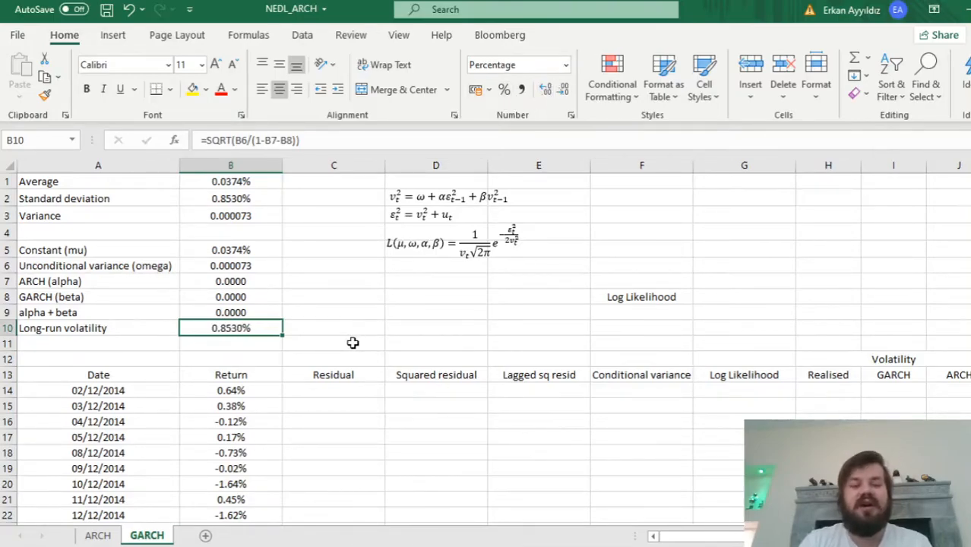
{"action": "left_click", "coordinate": [296, 303]}
{"action": "left_click", "coordinate": [234, 329]}
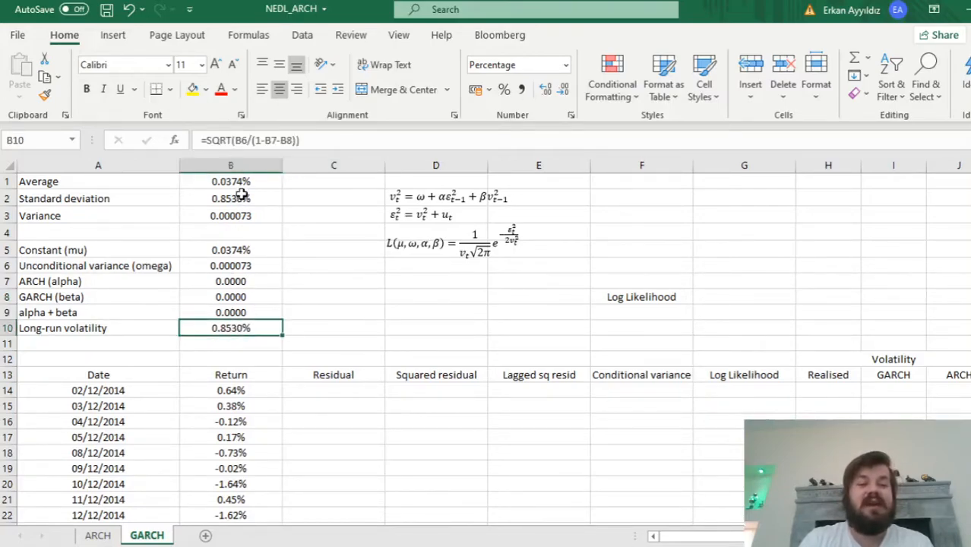
{"action": "left_click", "coordinate": [236, 198]}
{"action": "left_click", "coordinate": [332, 251]}
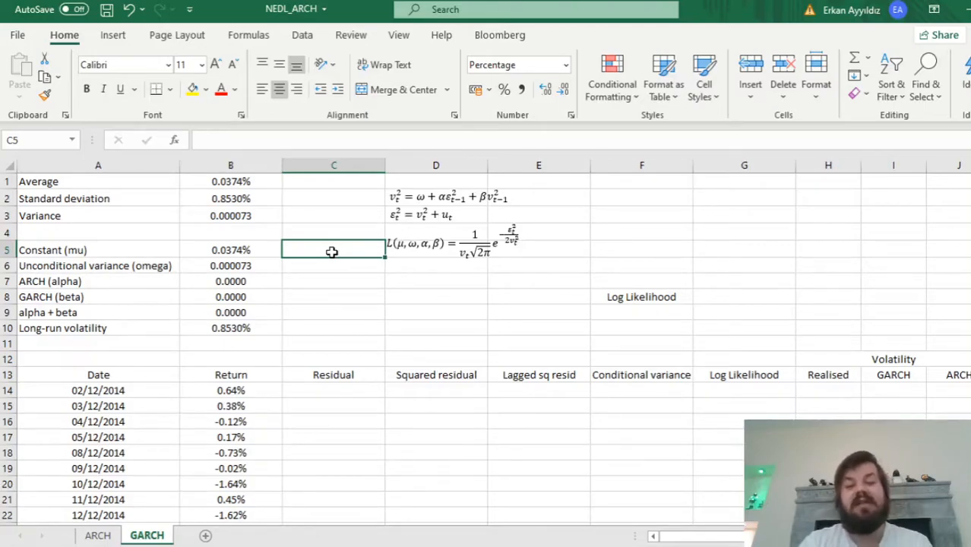
Step: Calculate the residual in C14 as the return minus the constant, =B14-B$5, and fill it down the Residual column
{"action": "left_click", "coordinate": [347, 392]}
{"action": "type", "text": "="}
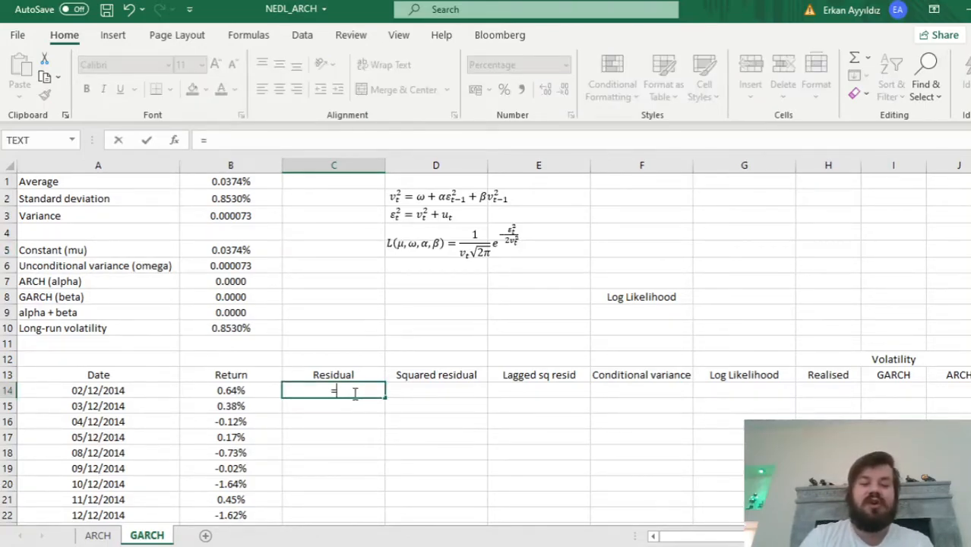
{"action": "left_click", "coordinate": [215, 393]}
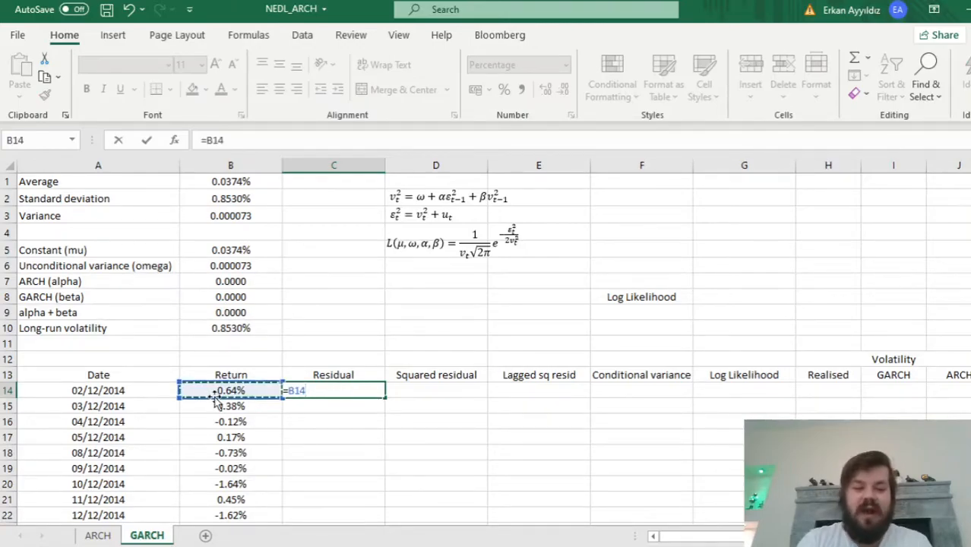
{"action": "type", "text": "-"}
{"action": "left_click", "coordinate": [238, 248]}
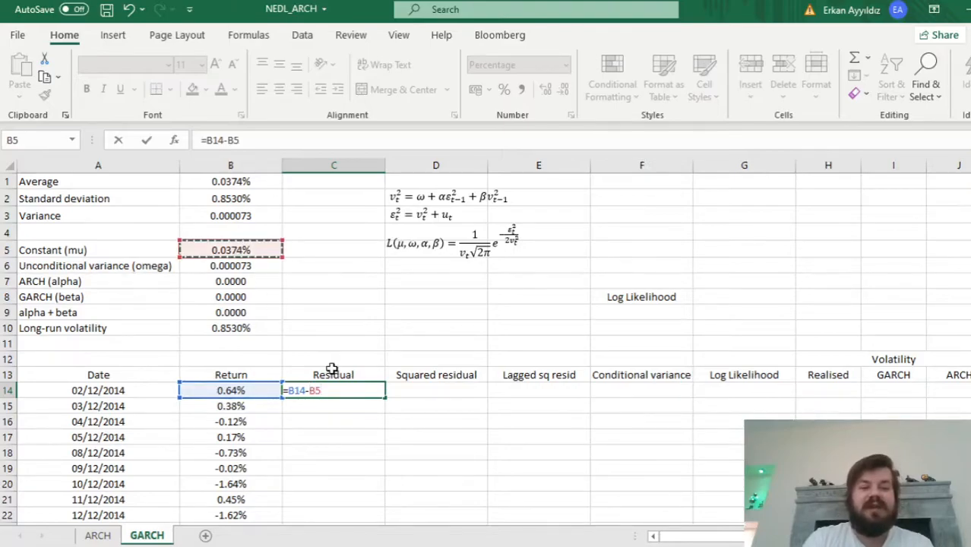
{"action": "key", "text": "F4"}
{"action": "key", "text": "F4"}
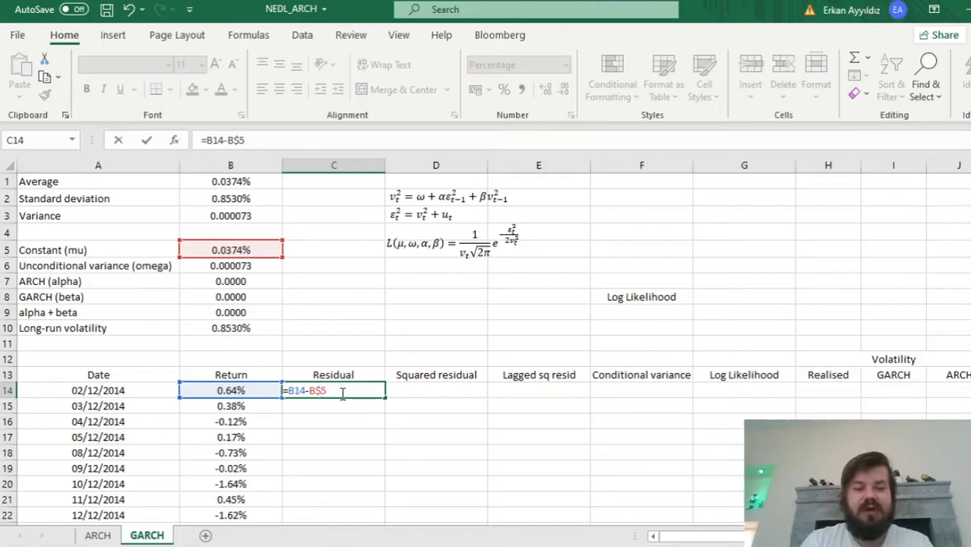
{"action": "key", "text": "Return"}
{"action": "left_click", "coordinate": [343, 393]}
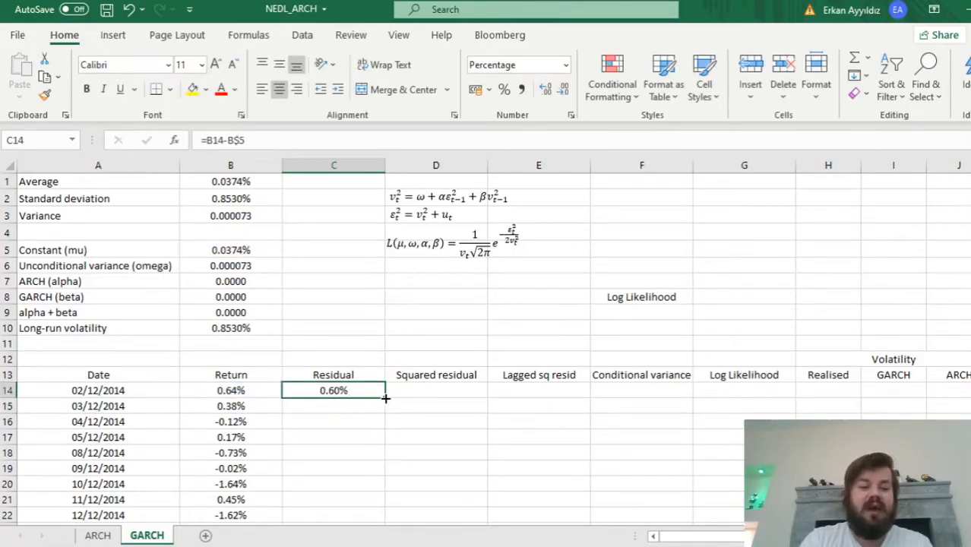
{"action": "double_click", "coordinate": [385, 397]}
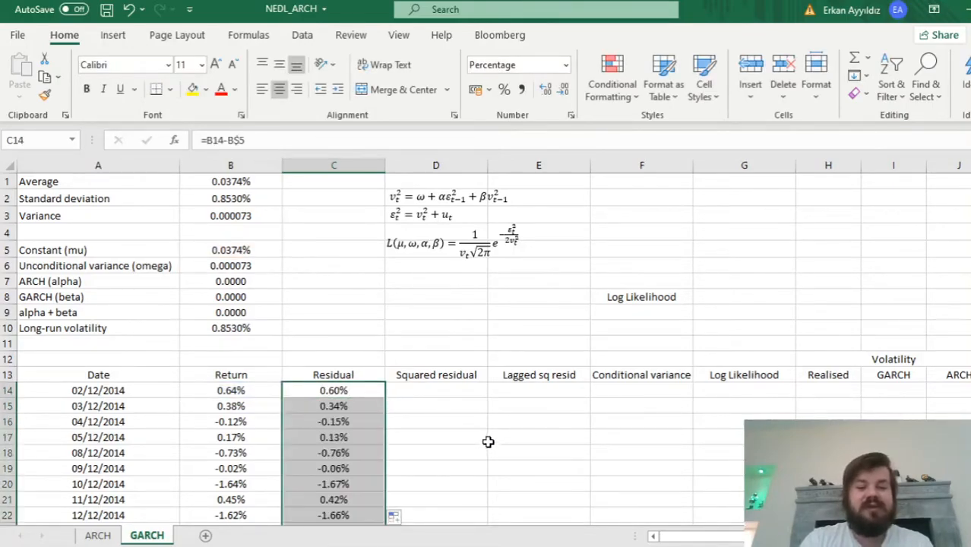
Step: Calculate the squared residual in D14 as =C14^2 and fill it down the Squared residual column
{"action": "left_click", "coordinate": [440, 389]}
{"action": "type", "text": "="}
{"action": "key", "text": "Left"}
{"action": "type", "text": "^2"}
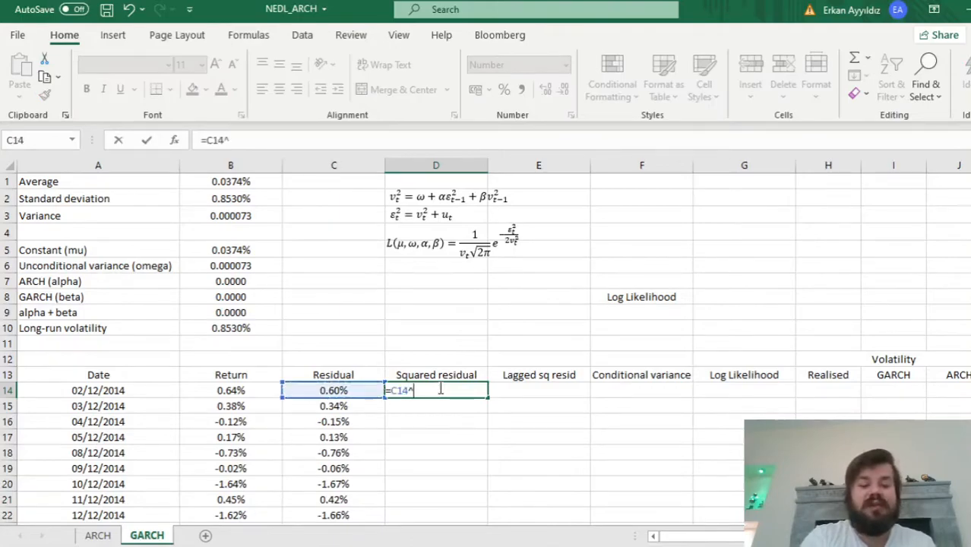
{"action": "key", "text": "Return"}
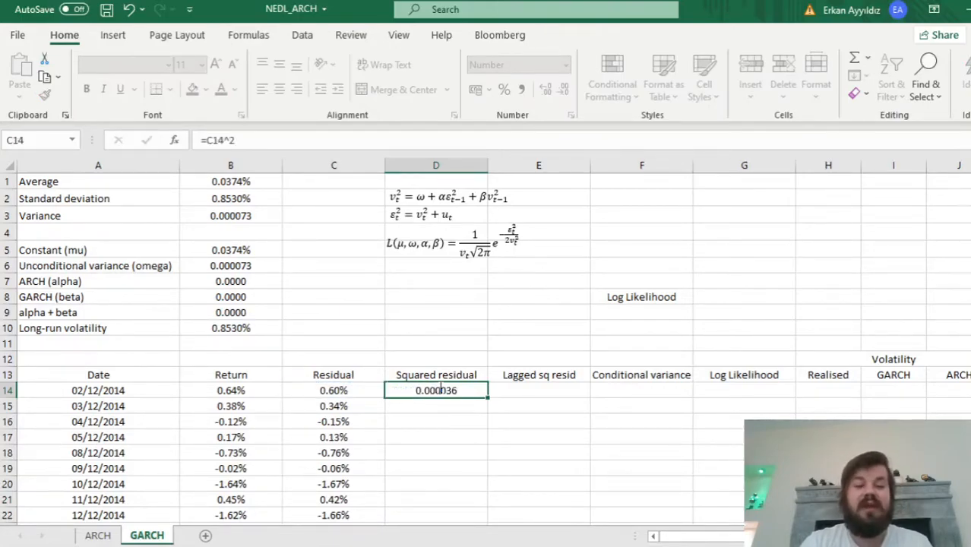
{"action": "left_click", "coordinate": [441, 389]}
{"action": "double_click", "coordinate": [488, 396]}
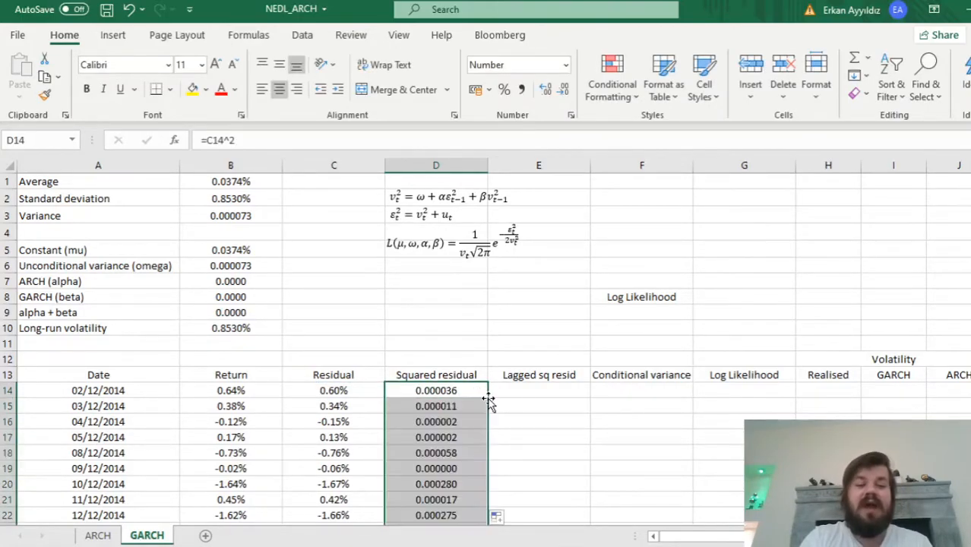
Step: Reference the previous day's squared residual in E15 with =D14 and fill it down the Lagged sq resid column
{"action": "left_click", "coordinate": [507, 405]}
{"action": "type", "text": "="}
{"action": "key", "text": "Left"}
{"action": "key", "text": "Up"}
{"action": "key", "text": "Return"}
{"action": "left_click", "coordinate": [505, 404]}
{"action": "double_click", "coordinate": [596, 411]}
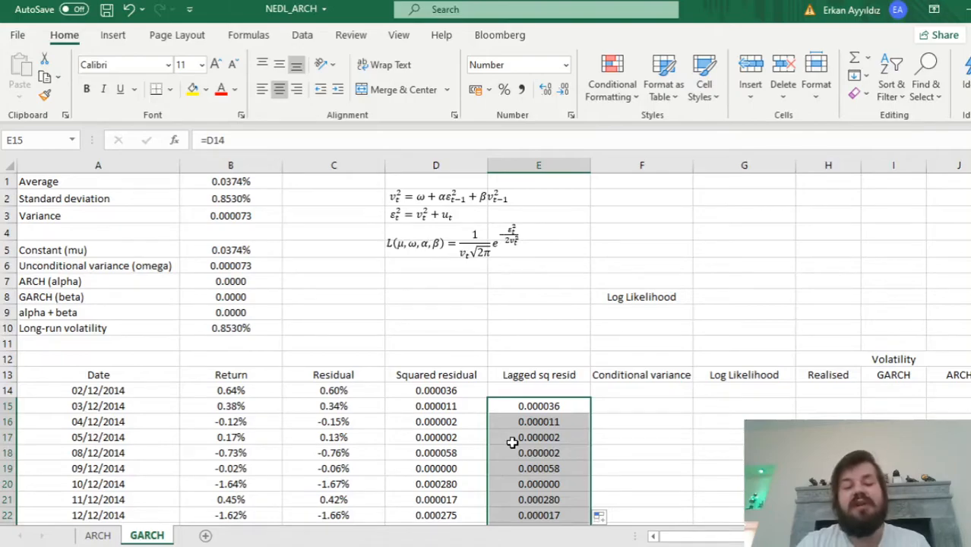
Step: Calculate the first conditional variance in F14 as the long-run variance, =B6/(1-B7-B8)
{"action": "left_click", "coordinate": [648, 388]}
{"action": "type", "text": "="}
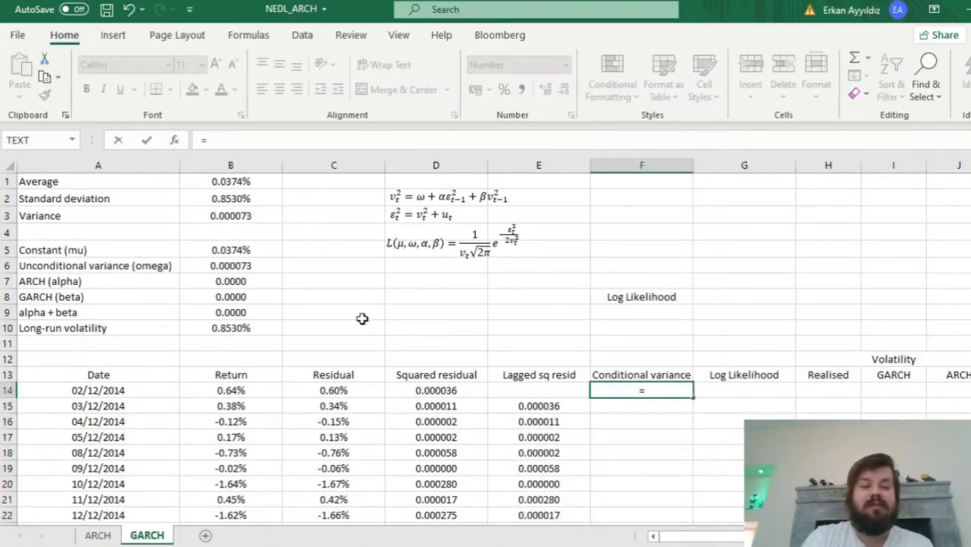
{"action": "left_click", "coordinate": [207, 265]}
{"action": "type", "text": "/(1-"}
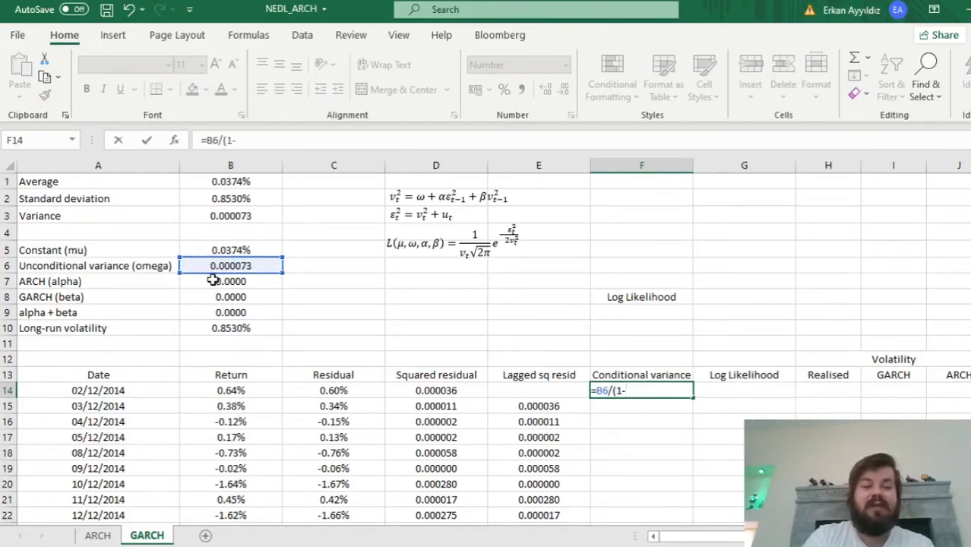
{"action": "left_click", "coordinate": [213, 279]}
{"action": "type", "text": "-"}
{"action": "left_click", "coordinate": [211, 301]}
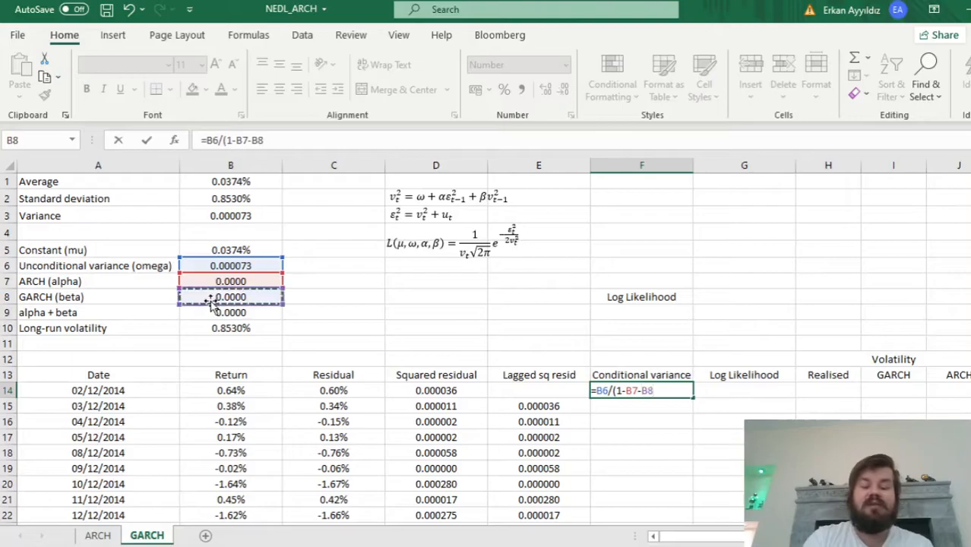
{"action": "type", "text": ")"}
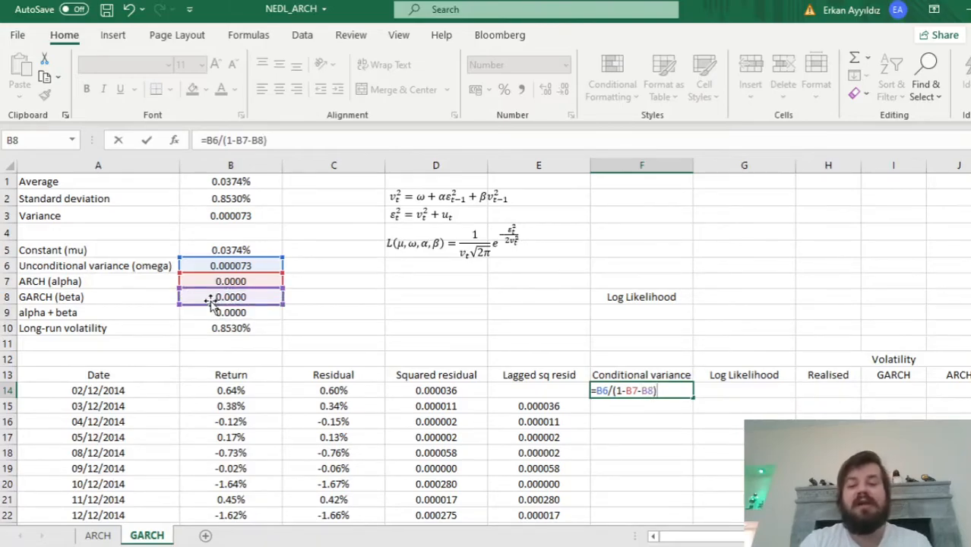
{"action": "key", "text": "Return"}
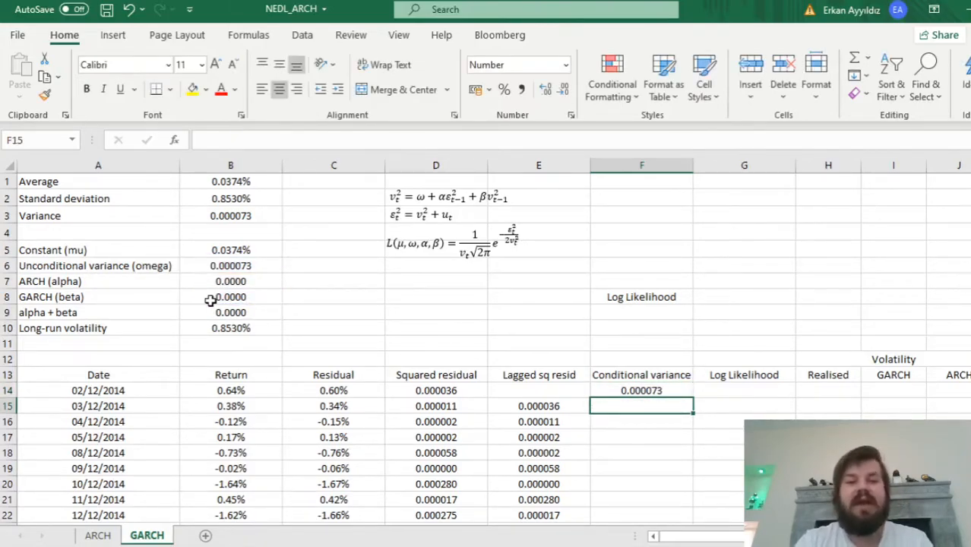
{"action": "left_click", "coordinate": [412, 197]}
{"action": "left_click_drag", "start_coordinate": [411, 197], "coordinate": [391, 197]}
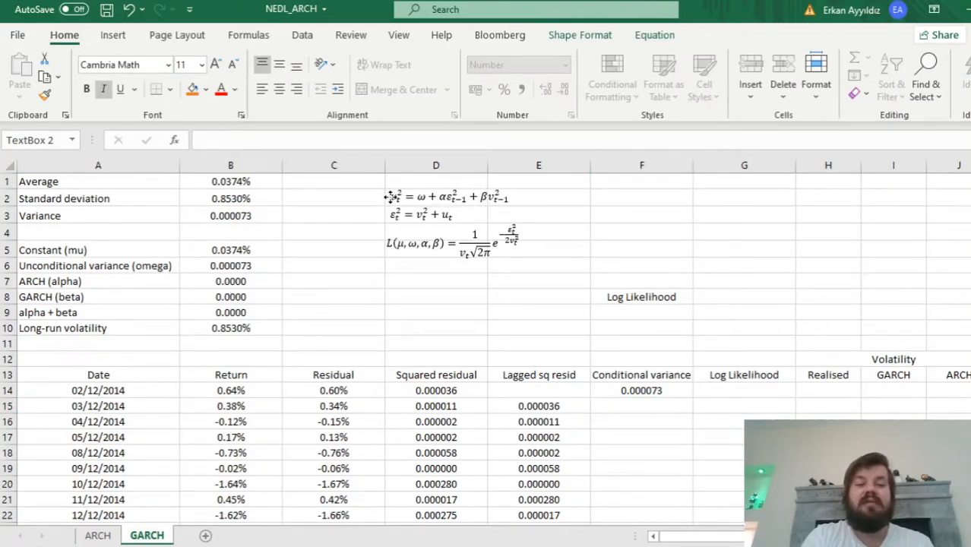
{"action": "left_click", "coordinate": [628, 389]}
Step: Enter the GARCH conditional variance formula =B$6+B$7*E15+B$8*F14 in F15
{"action": "left_click", "coordinate": [620, 406]}
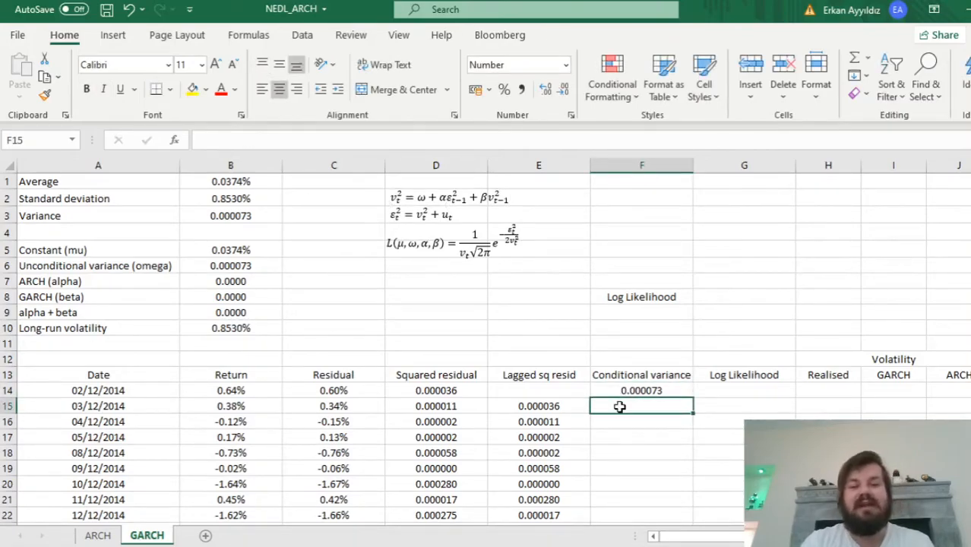
{"action": "type", "text": "="}
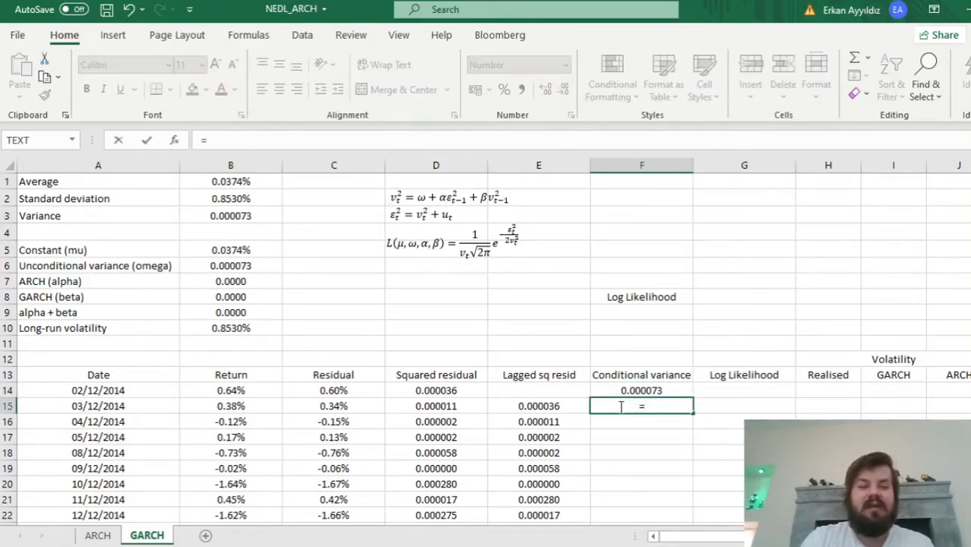
{"action": "left_click", "coordinate": [208, 265]}
{"action": "left_click", "coordinate": [215, 139]}
{"action": "type", "text": "$6+"}
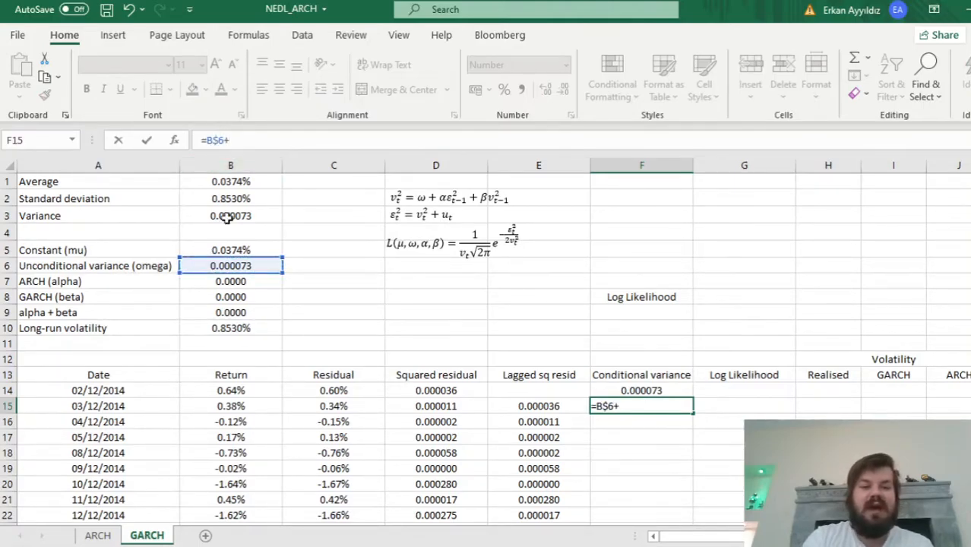
{"action": "left_click", "coordinate": [227, 281]}
{"action": "key", "text": "F4"}
{"action": "key", "text": "F4"}
{"action": "type", "text": "*"}
{"action": "left_click", "coordinate": [531, 406]}
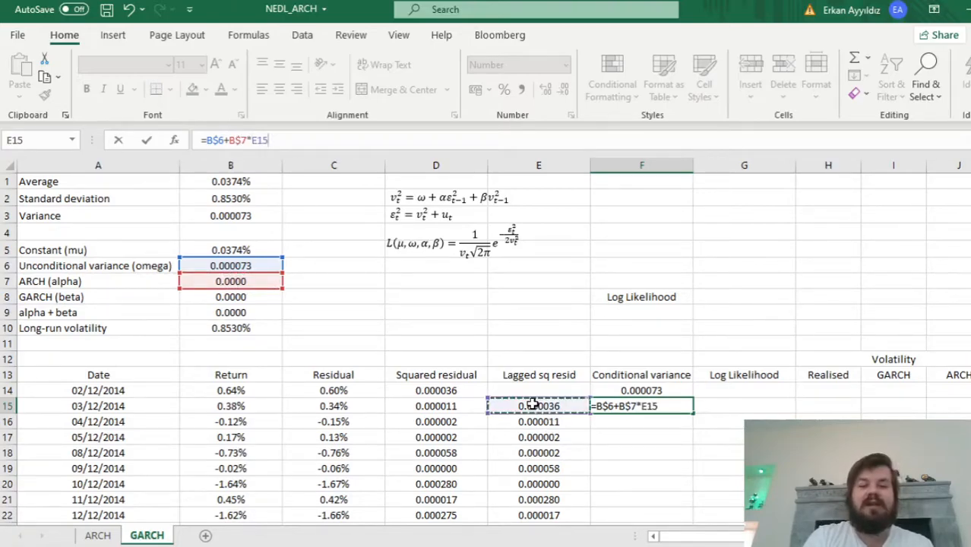
{"action": "type", "text": "+"}
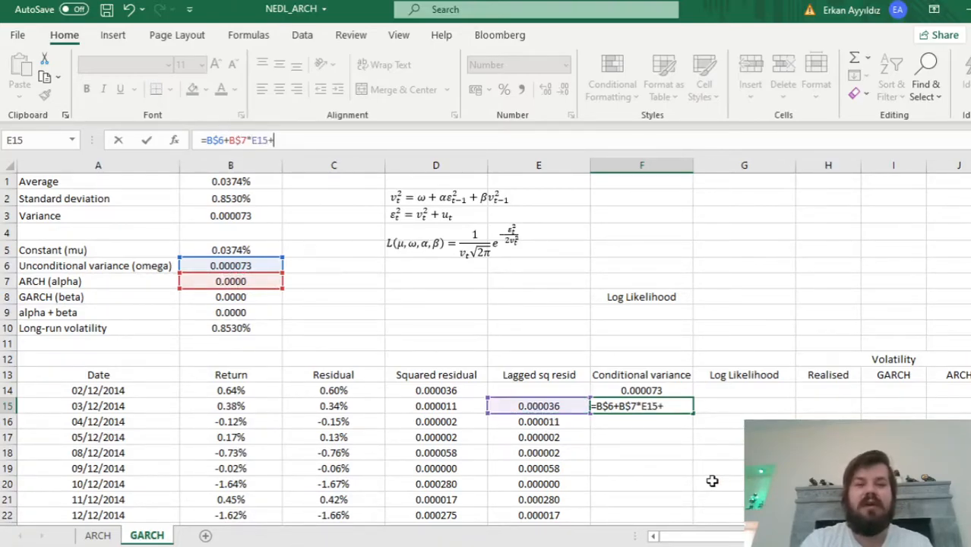
{"action": "left_click", "coordinate": [232, 298]}
{"action": "key", "text": "F4"}
{"action": "key", "text": "F4"}
{"action": "type", "text": "*"}
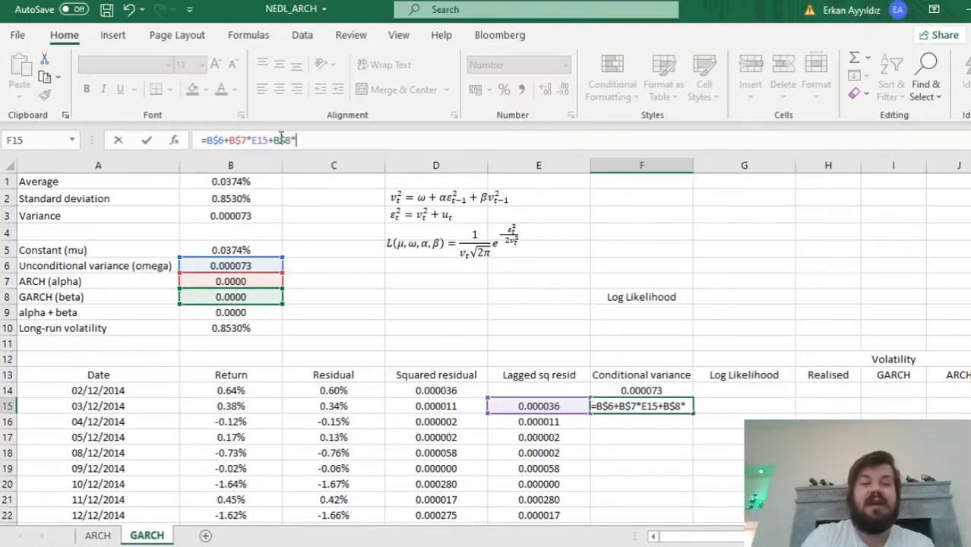
{"action": "left_click", "coordinate": [625, 388]}
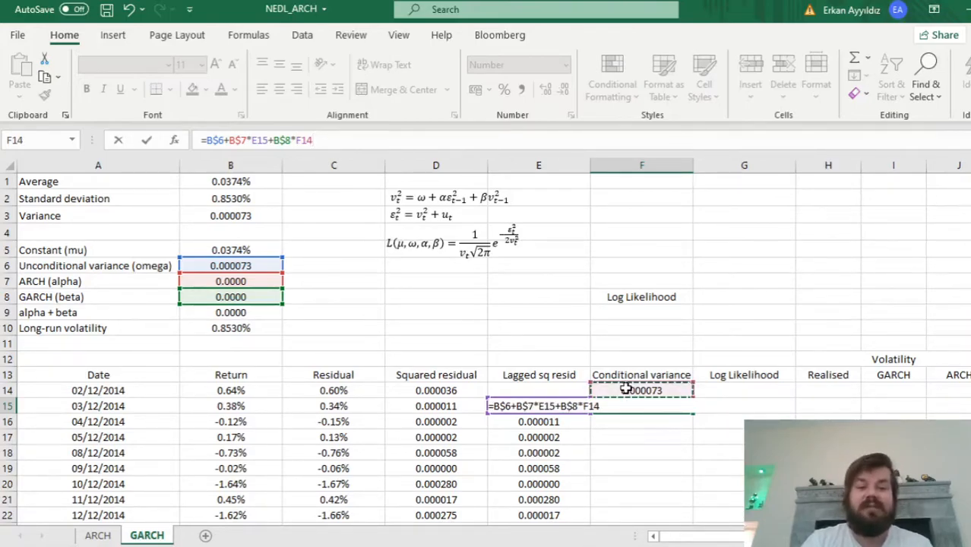
{"action": "key", "text": "ctrl+Return"}
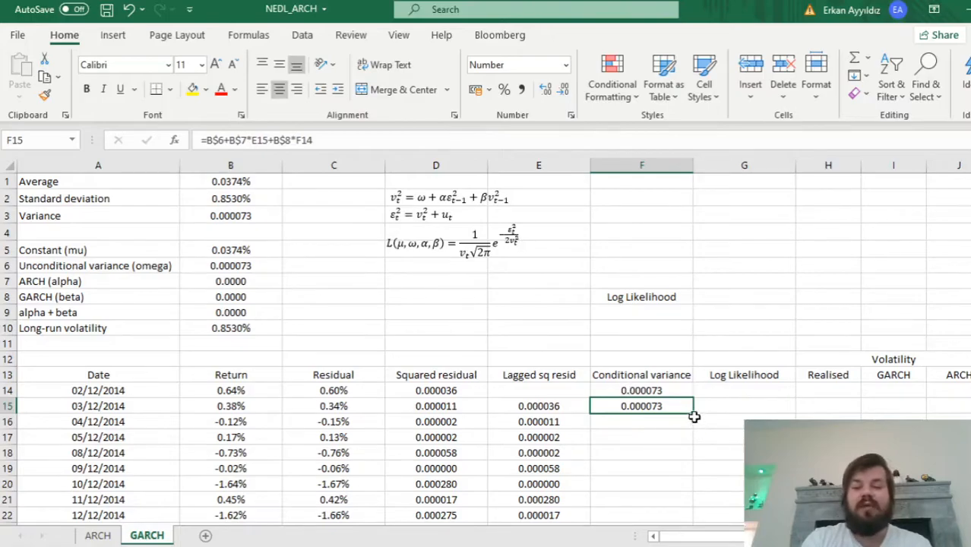
Step: Fill the F15 formula down the Conditional variance column and compare its values with the sample variance in B3
{"action": "double_click", "coordinate": [693, 413]}
{"action": "left_click", "coordinate": [660, 416]}
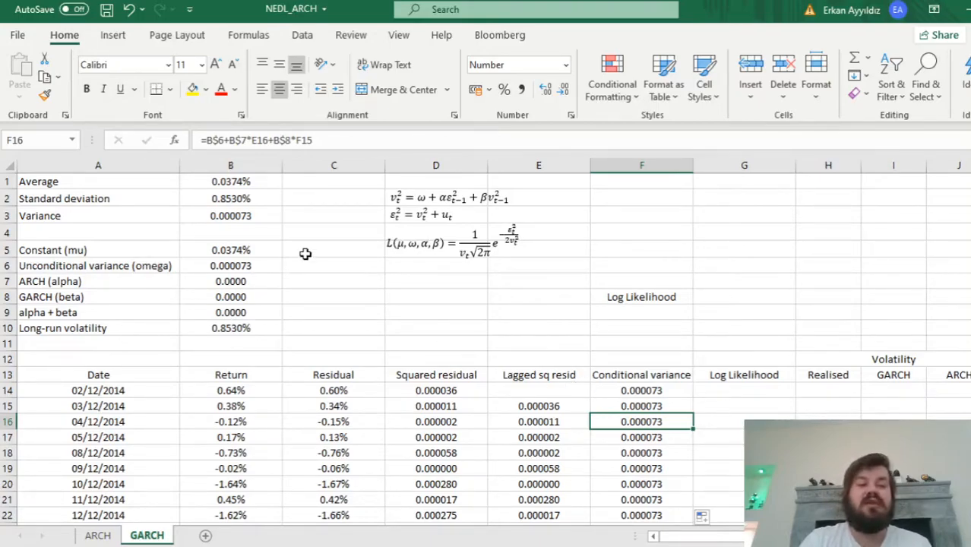
{"action": "left_click", "coordinate": [228, 215], "text": "ctrl"}
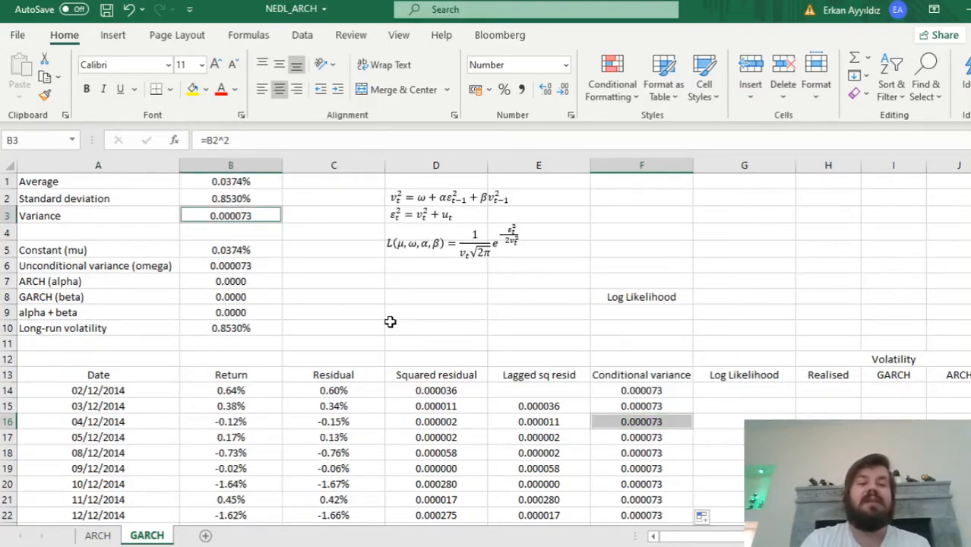
Step: Begin the log likelihood formula in G14 with the density's scaling factor, =LN(1/SQRT(2*PI()*F14), following the likelihood equation
{"action": "left_click", "coordinate": [623, 406]}
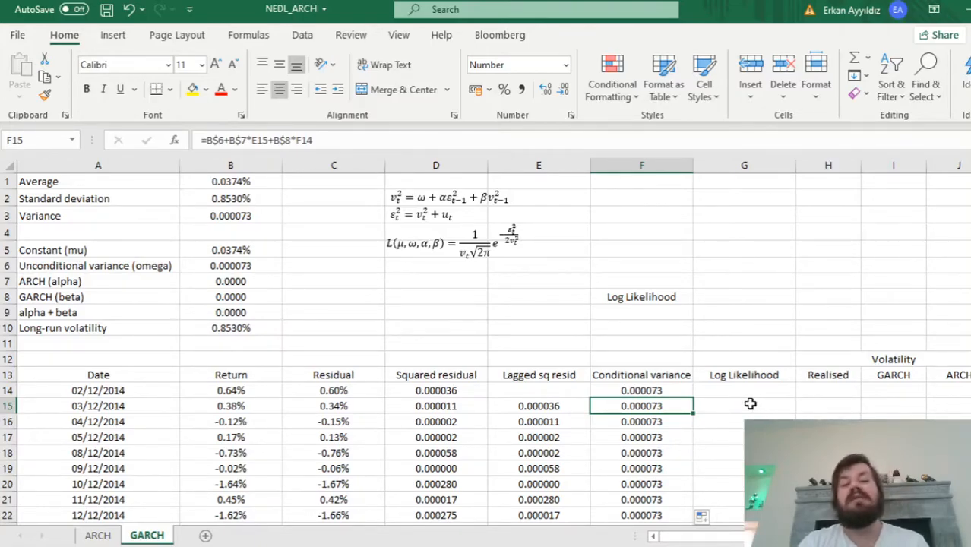
{"action": "left_click_drag", "start_coordinate": [234, 247], "coordinate": [234, 297]}
{"action": "left_click", "coordinate": [699, 388]}
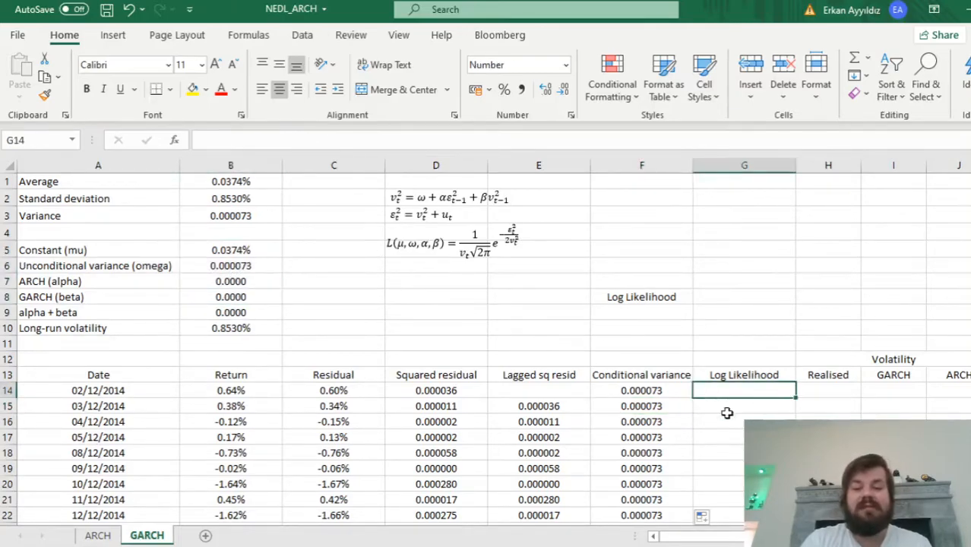
{"action": "left_click", "coordinate": [479, 233]}
{"action": "left_click_drag", "start_coordinate": [479, 233], "coordinate": [513, 257]}
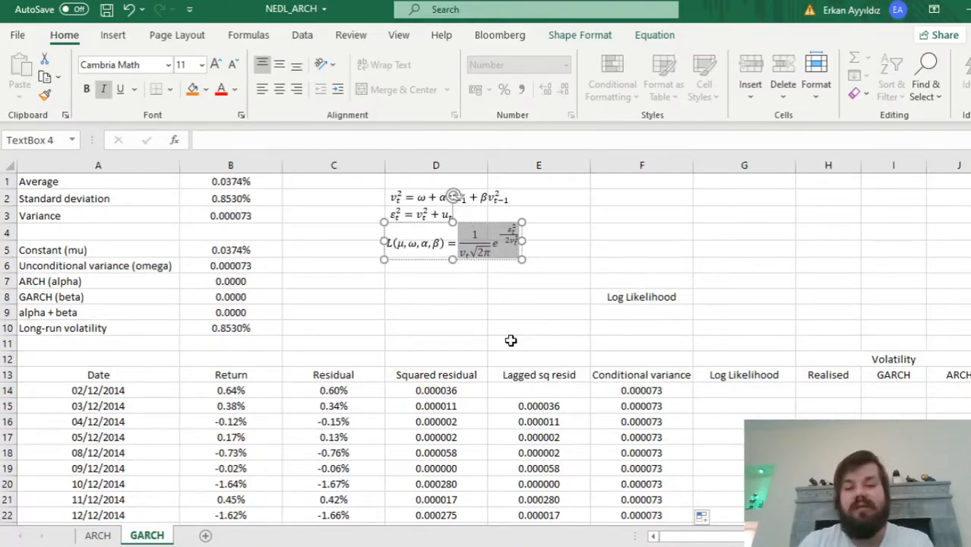
{"action": "left_click", "coordinate": [759, 393]}
{"action": "type", "text": "=LN(1"}
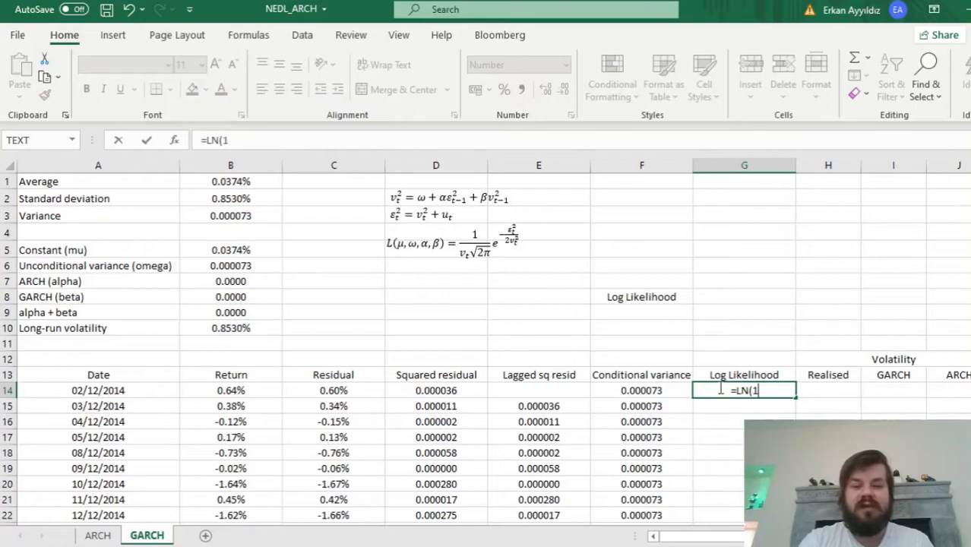
{"action": "type", "text": "/SQRT(2*PI()*"}
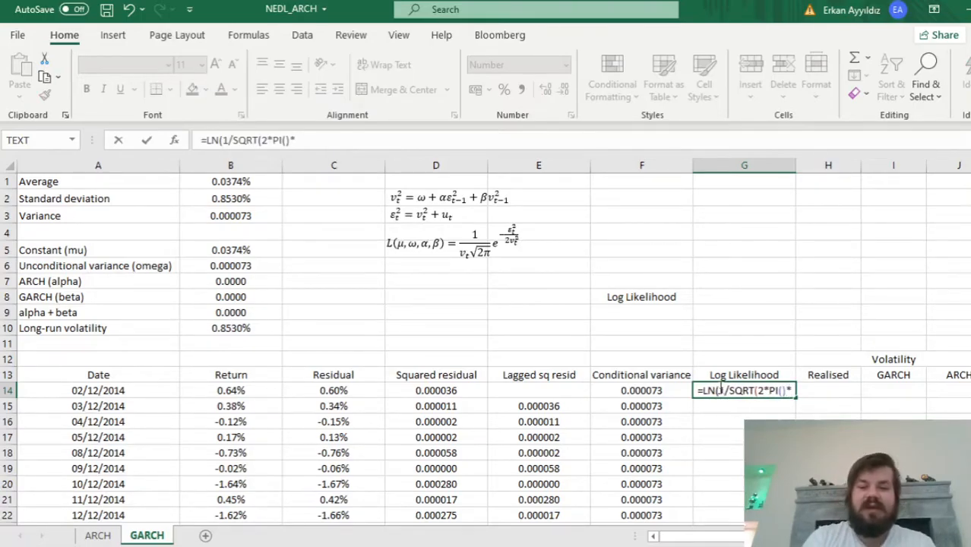
{"action": "left_click", "coordinate": [628, 392]}
{"action": "type", "text": ")*F14"}
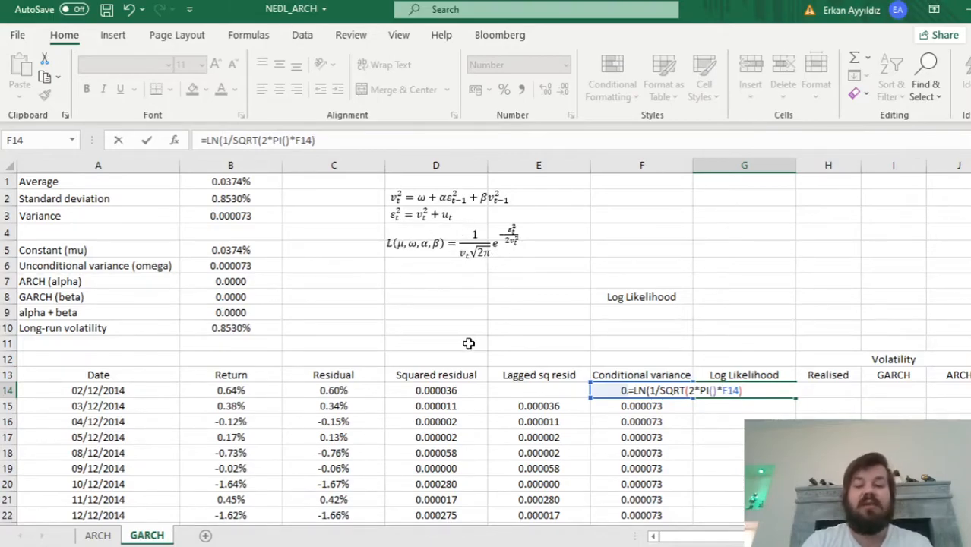
Step: Complete the G14 formula with the exponential term *EXP(-D14/(2*F14))) based on the squared residual and conditional variance
{"action": "type", "text": "*"}
{"action": "type", "text": "EXP(-"}
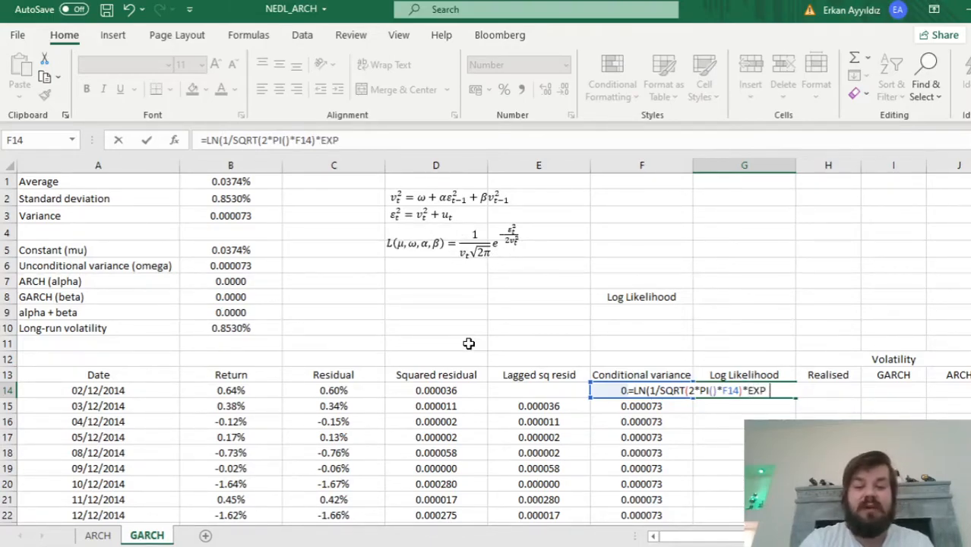
{"action": "left_click", "coordinate": [420, 392]}
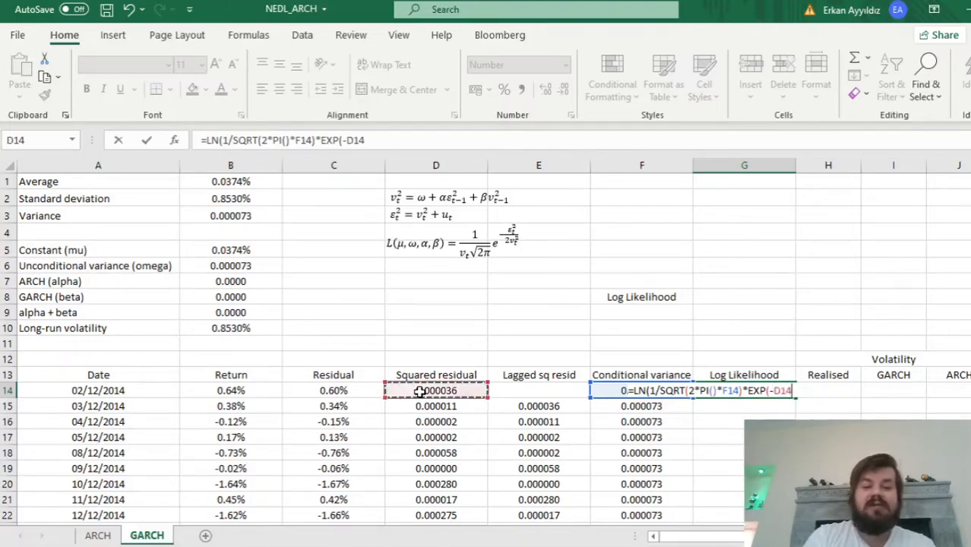
{"action": "type", "text": "/(2*"}
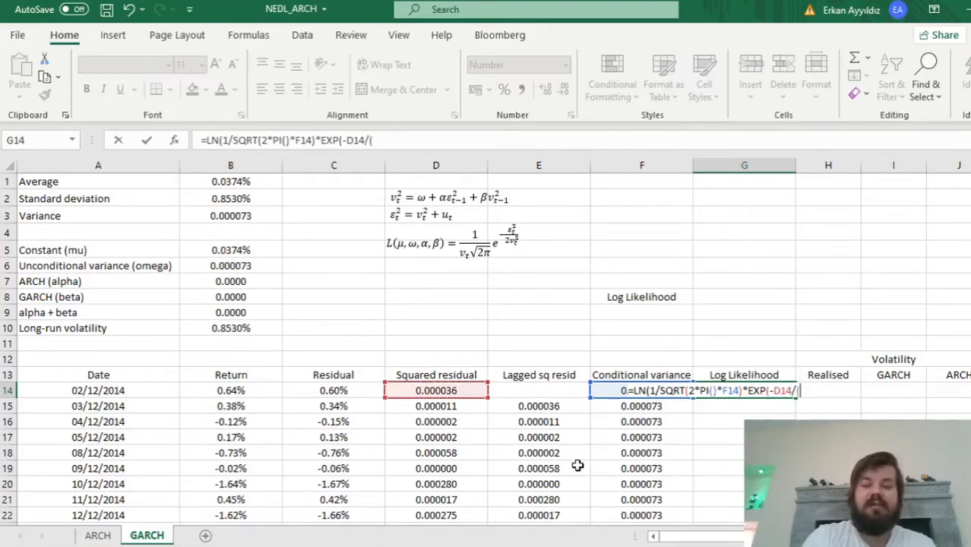
{"action": "left_click", "coordinate": [605, 427]}
{"action": "key", "text": "Up"}
{"action": "key", "text": "Up"}
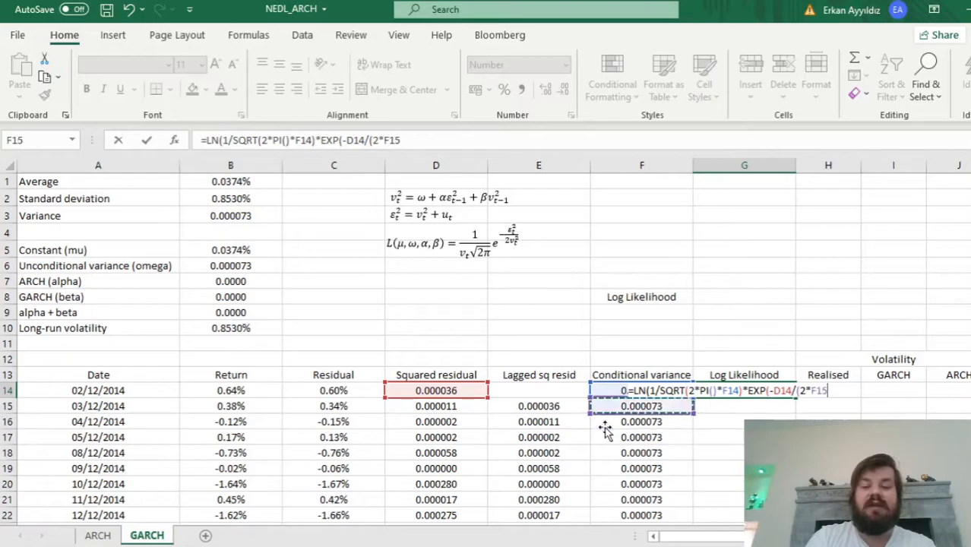
{"action": "type", "text": ")"}
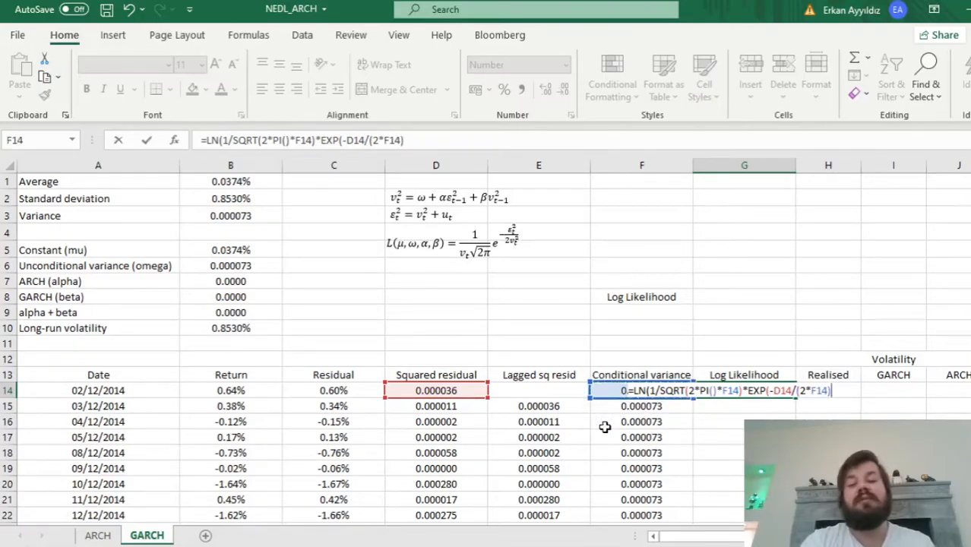
{"action": "type", "text": "))"}
{"action": "key", "text": "Return"}
Step: Fill the G14 formula down the whole Log Likelihood column
{"action": "key", "text": "Up"}
{"action": "double_click", "coordinate": [795, 396]}
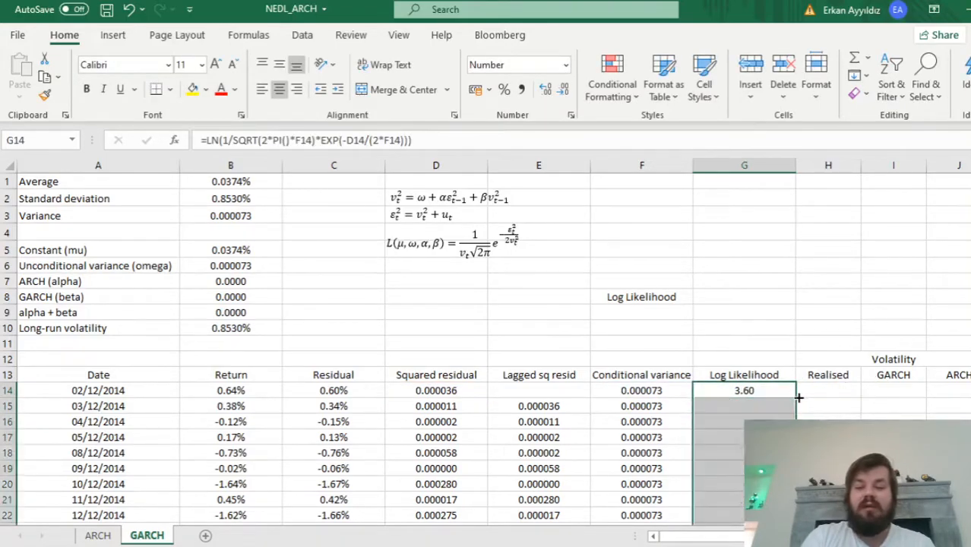
{"action": "left_click", "coordinate": [740, 390]}
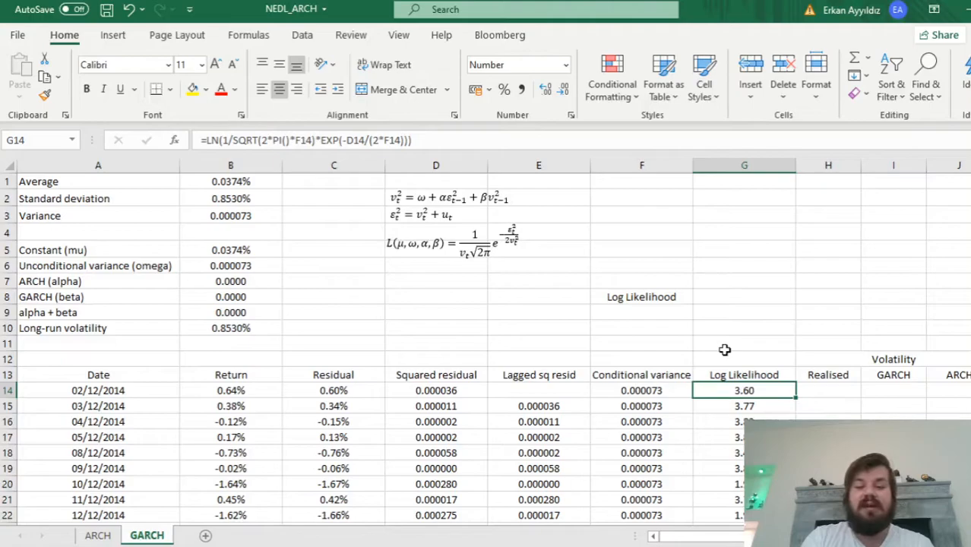
Step: Calculate the total log likelihood in G8 with a SUM over the Log Likelihood column from G14 down to the last row
{"action": "left_click", "coordinate": [727, 298]}
{"action": "double_click", "coordinate": [726, 299]}
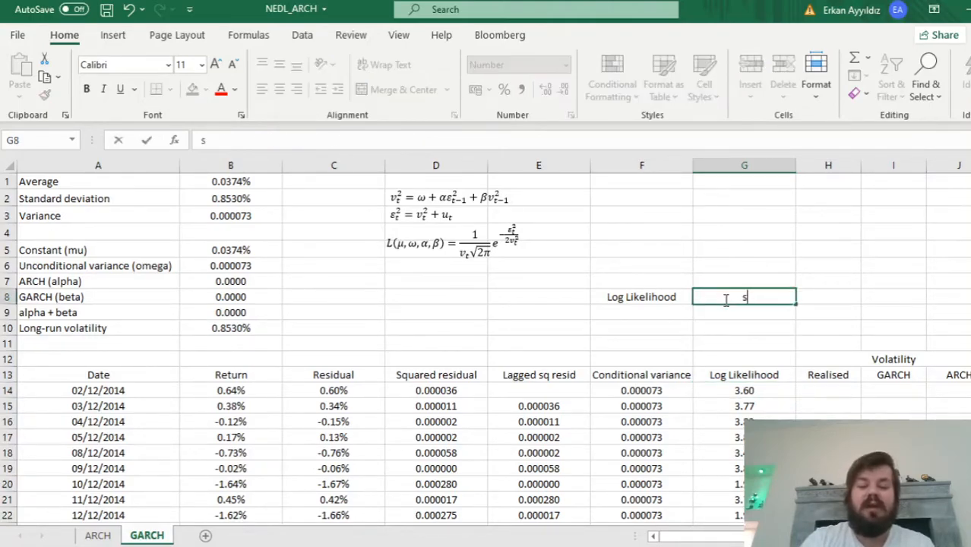
{"action": "type", "text": "=SUM("}
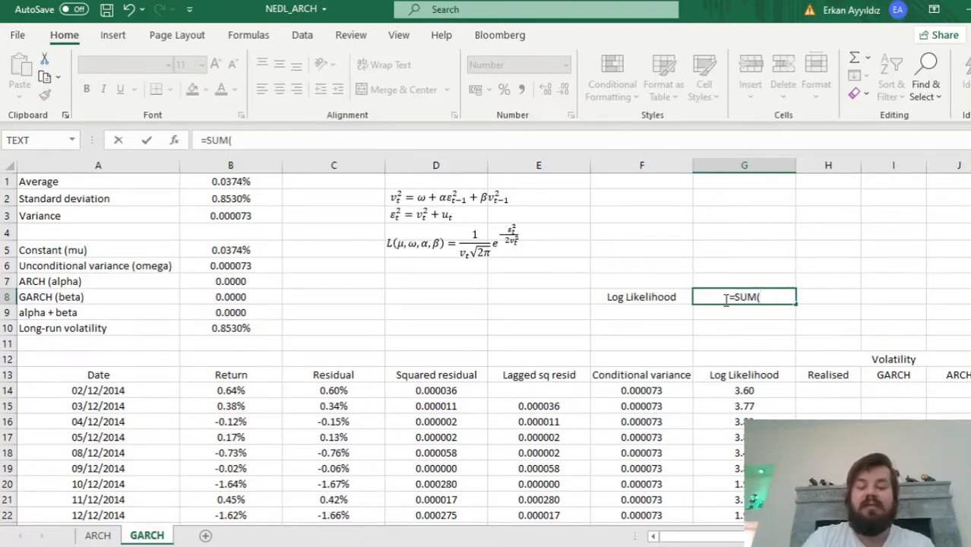
{"action": "left_click", "coordinate": [711, 391]}
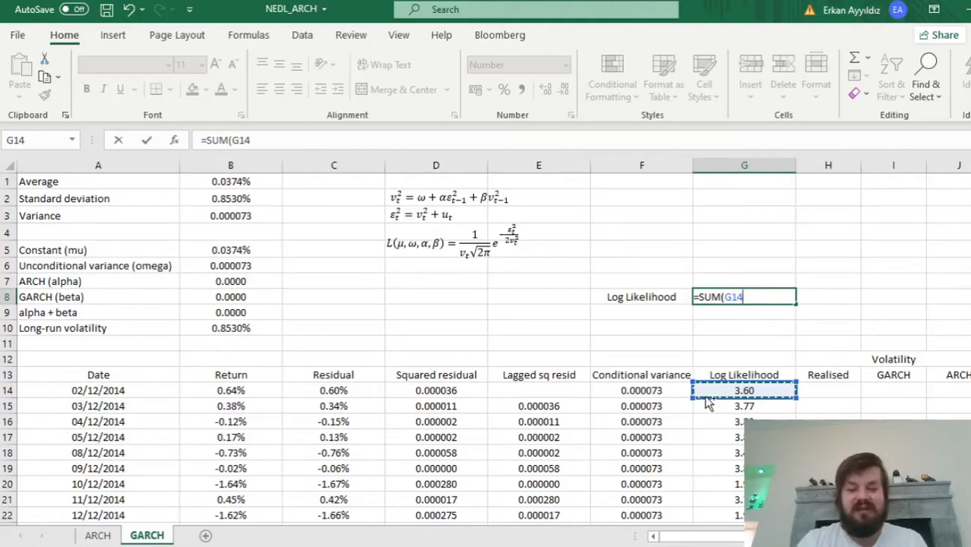
{"action": "key", "text": "ctrl+shift+Down"}
{"action": "key", "text": "Return"}
{"action": "key", "text": "Up"}
{"action": "key", "text": "Up"}
{"action": "key", "text": "Up"}
{"action": "key", "text": "Up"}
{"action": "key", "text": "Up"}
{"action": "key", "text": "Up"}
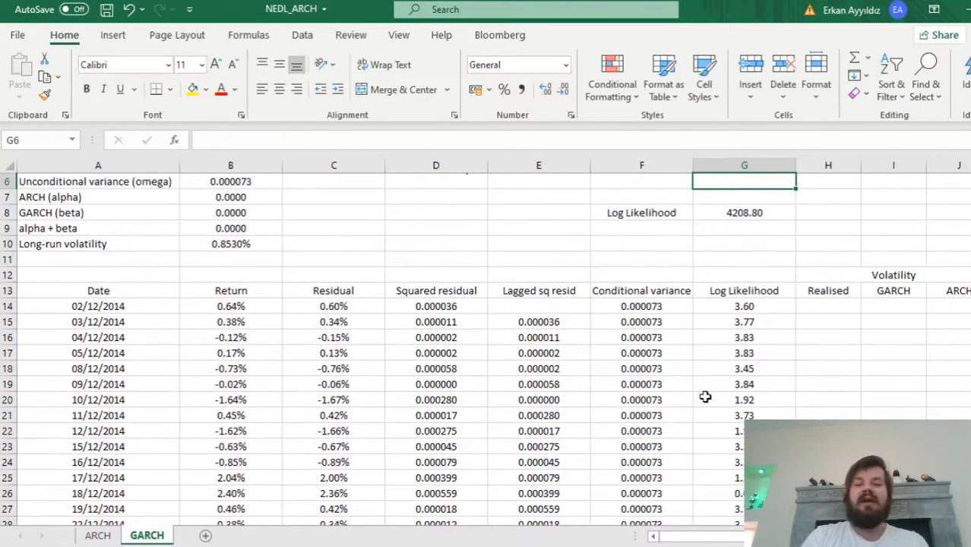
{"action": "key", "text": "Up"}
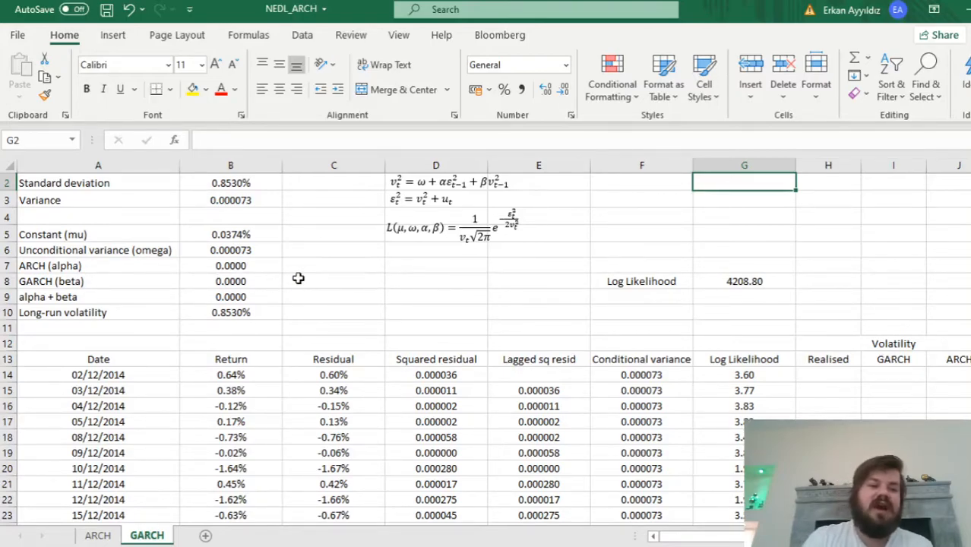
Step: Review the initial omega, alpha and beta parameters and their alpha + beta sum in B6:B9
{"action": "left_click", "coordinate": [227, 263]}
{"action": "left_click", "coordinate": [220, 248]}
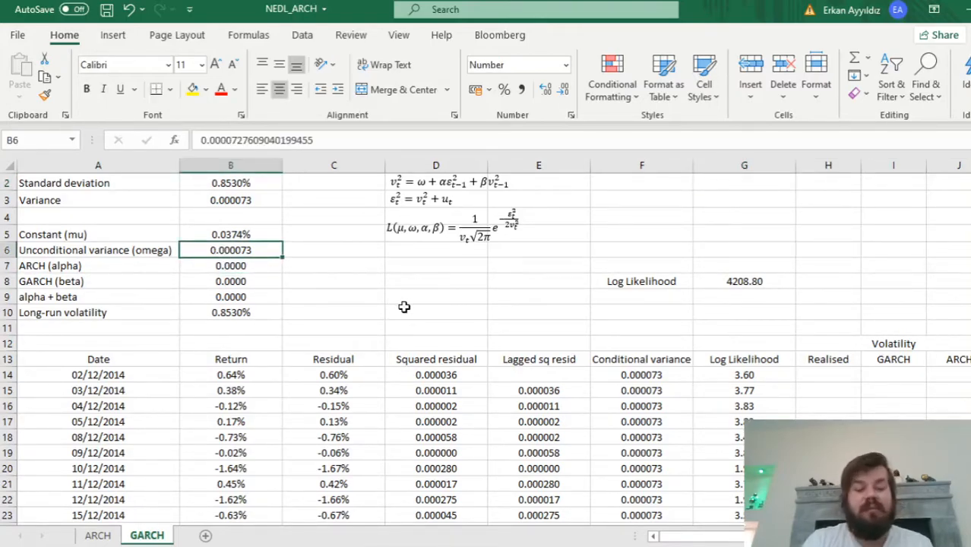
{"action": "left_click", "coordinate": [218, 268]}
{"action": "left_click_drag", "start_coordinate": [216, 294], "coordinate": [264, 285]}
{"action": "left_click", "coordinate": [269, 286]}
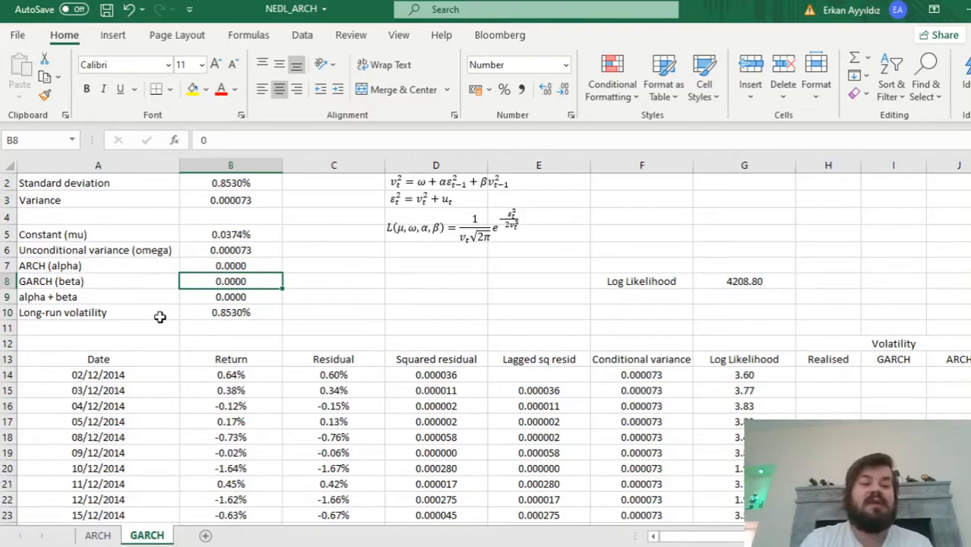
{"action": "left_click", "coordinate": [198, 298]}
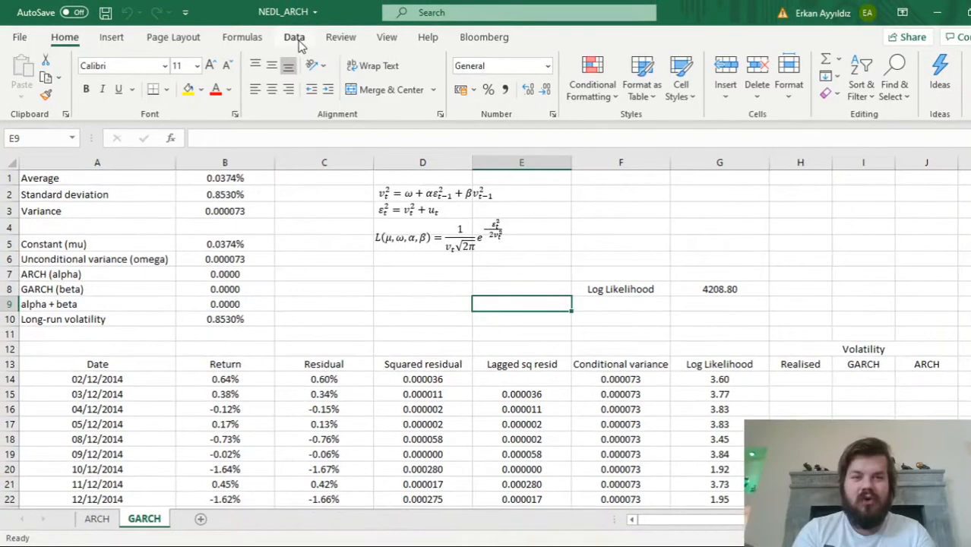
Step: Set up Solver to maximise G8 by changing cells B5:B8, without forcing unconstrained variables to be non-negative
{"action": "left_click", "coordinate": [294, 36]}
{"action": "left_click", "coordinate": [835, 77]}
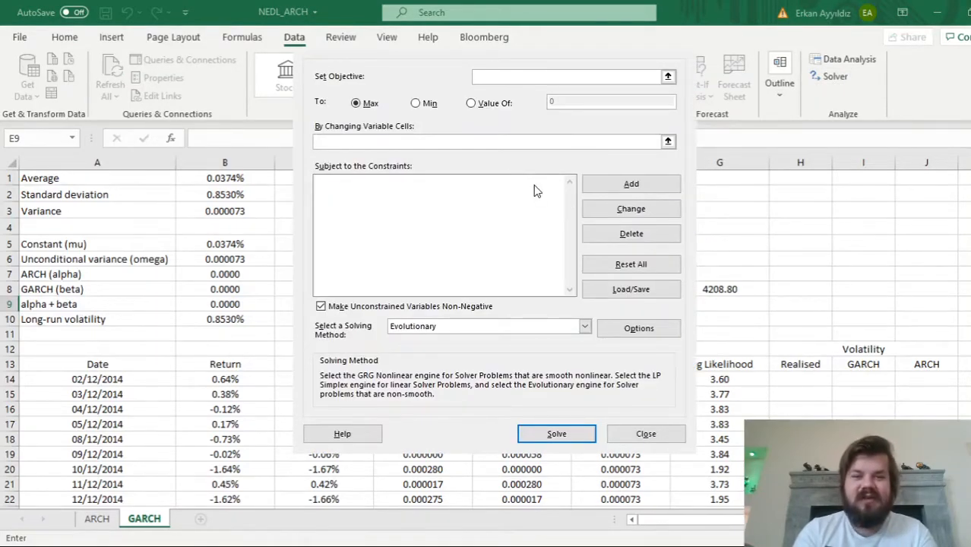
{"action": "left_click", "coordinate": [725, 289]}
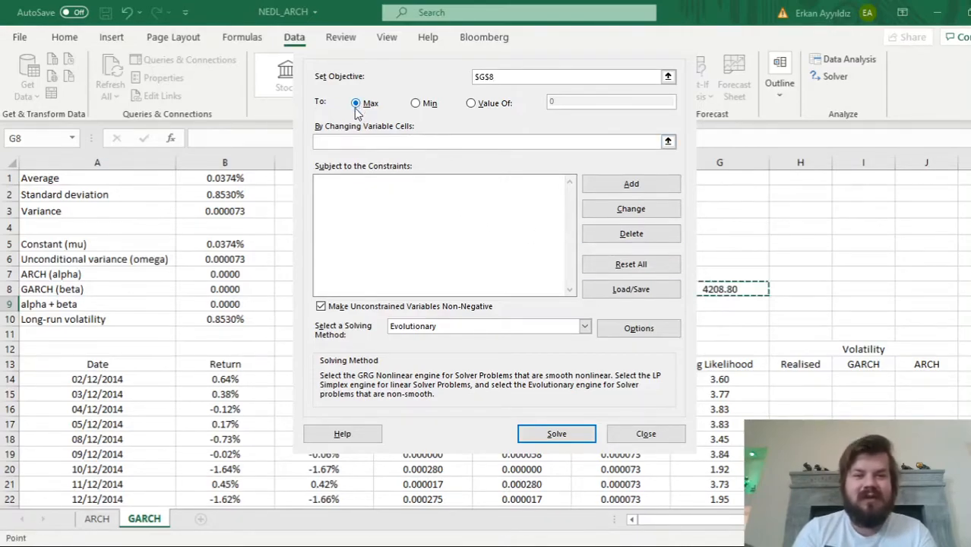
{"action": "left_click", "coordinate": [355, 141]}
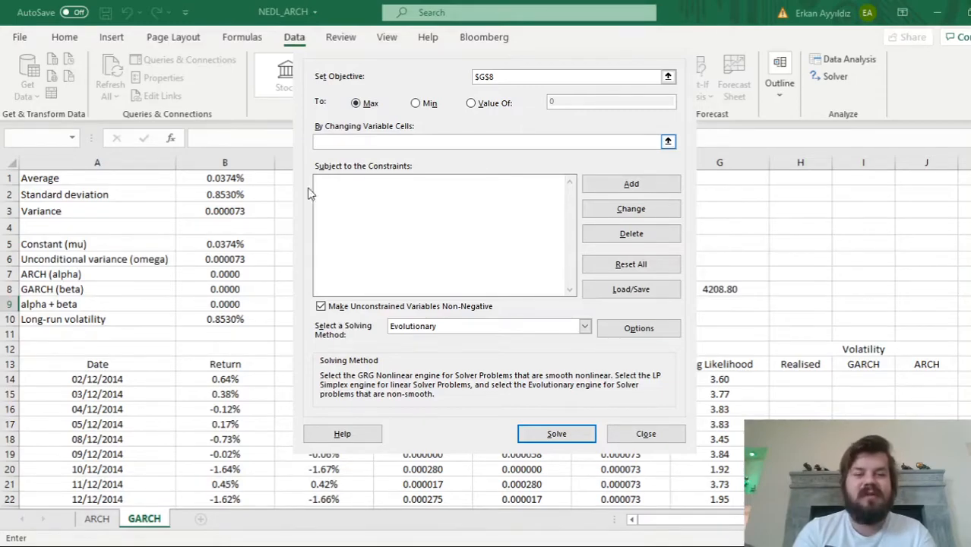
{"action": "left_click_drag", "start_coordinate": [214, 244], "coordinate": [210, 289]}
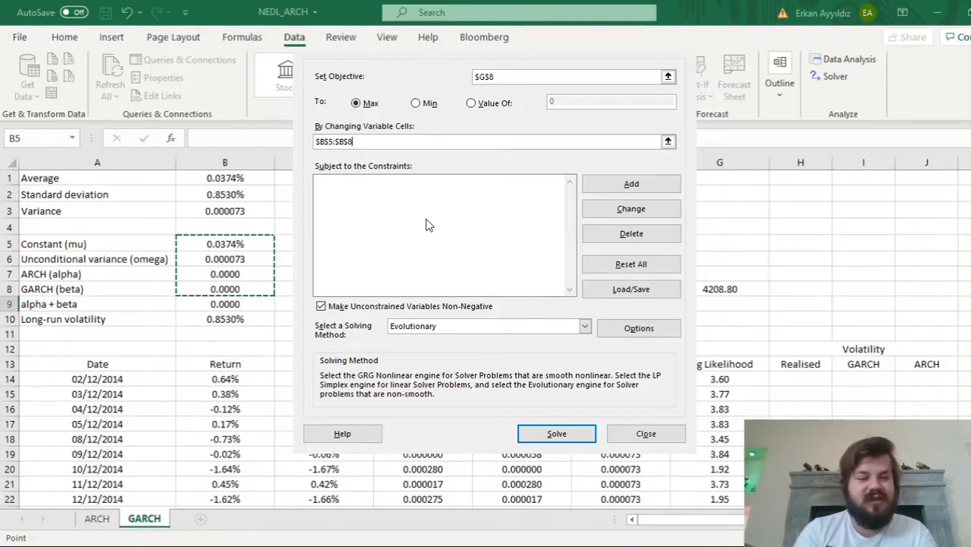
{"action": "left_click", "coordinate": [338, 309]}
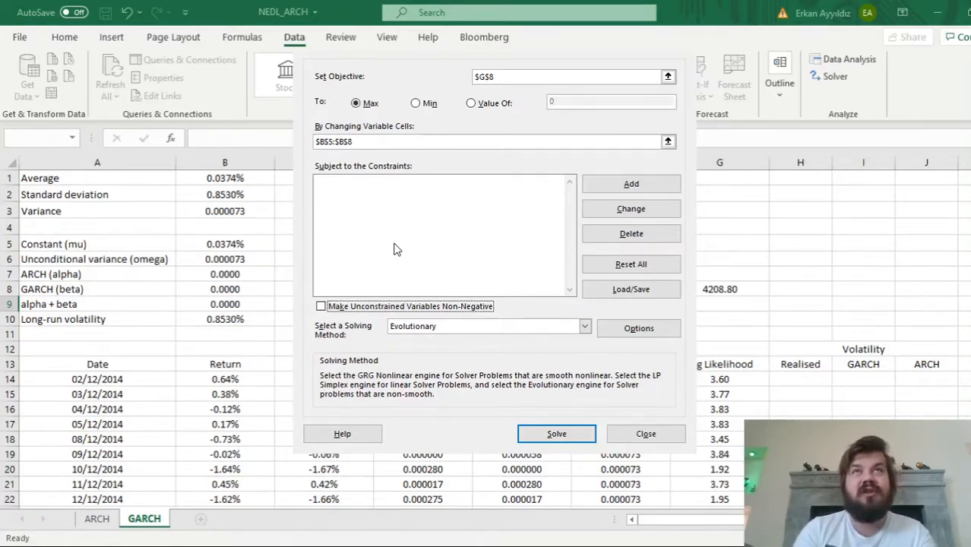
Step: Add a Solver constraint requiring the unconditional variance omega in B6 to be >= 0.000001
{"action": "left_click", "coordinate": [630, 184]}
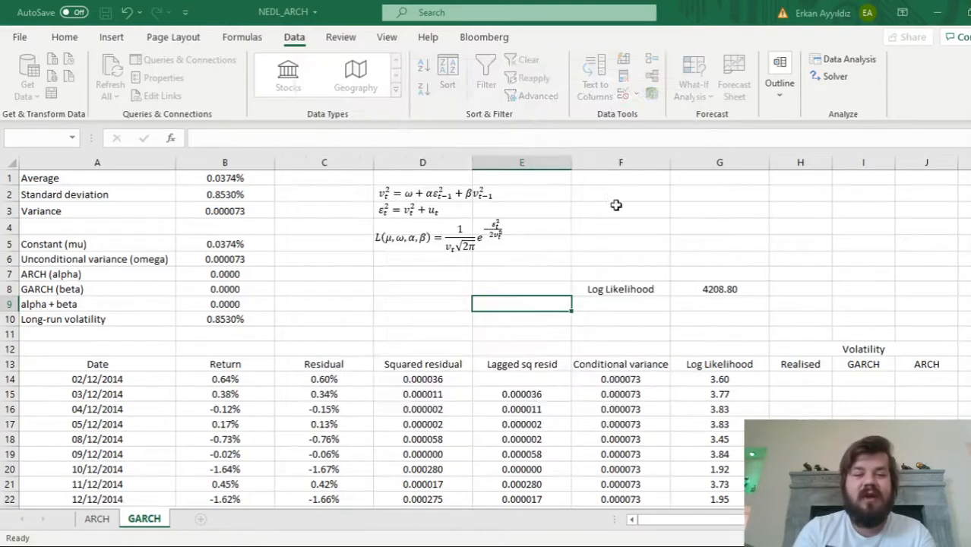
{"action": "left_click", "coordinate": [205, 259]}
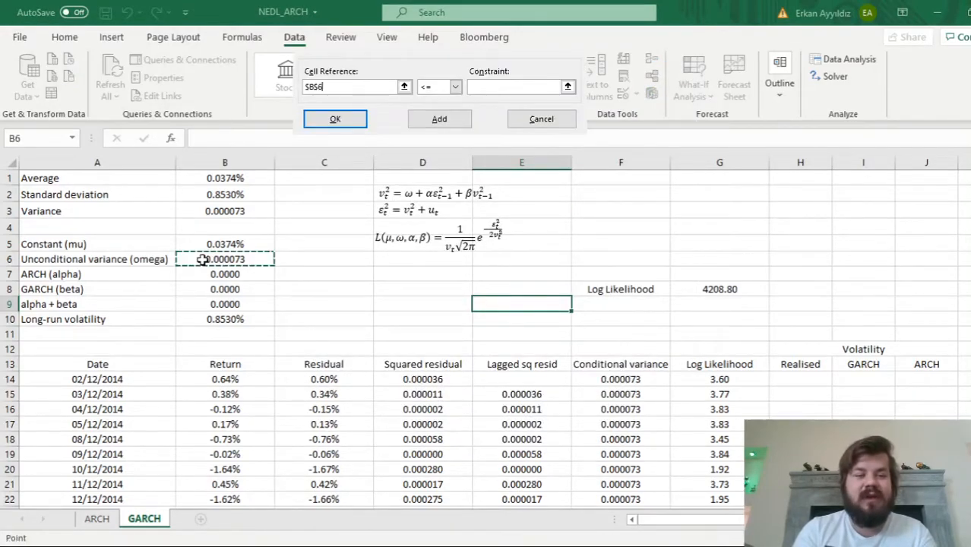
{"action": "left_click", "coordinate": [449, 88]}
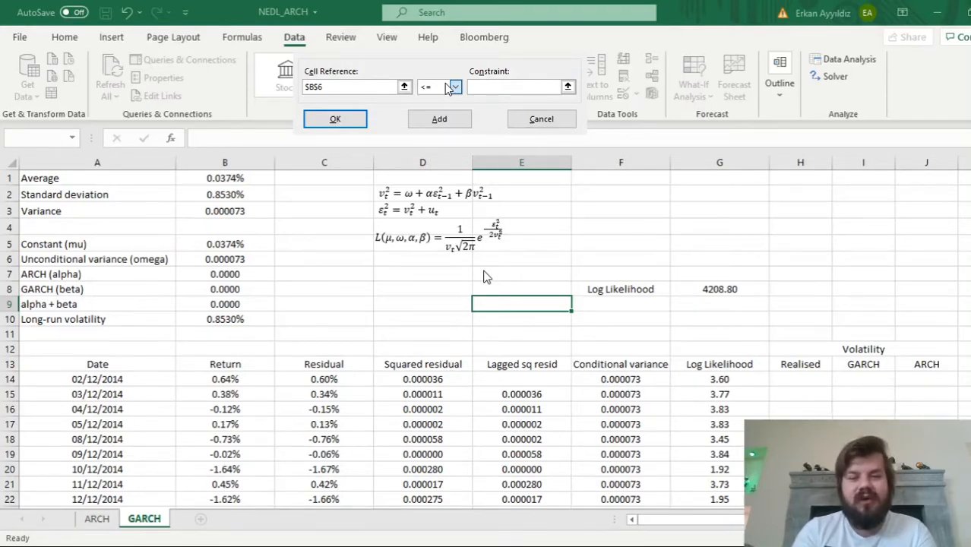
{"action": "left_click", "coordinate": [433, 119]}
{"action": "left_click", "coordinate": [496, 87]}
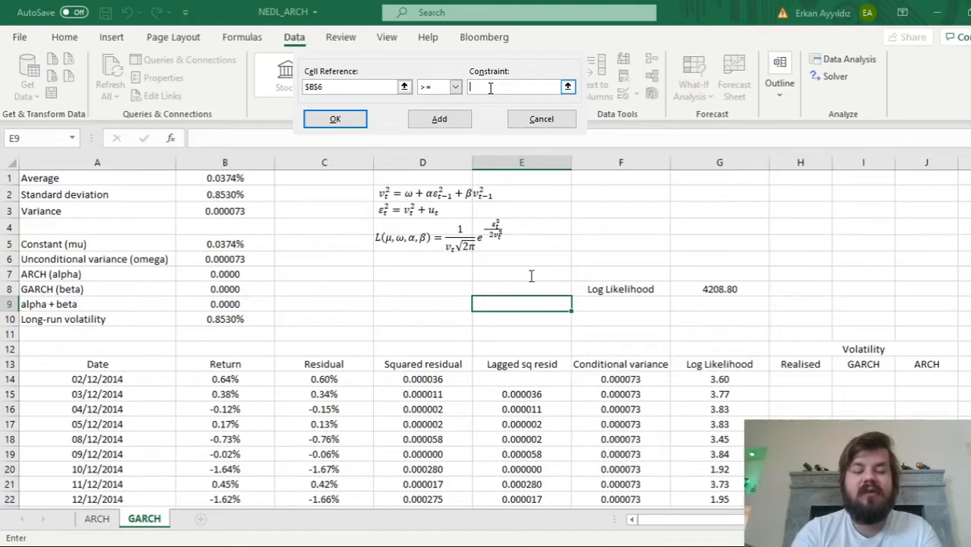
{"action": "type", "text": "0."}
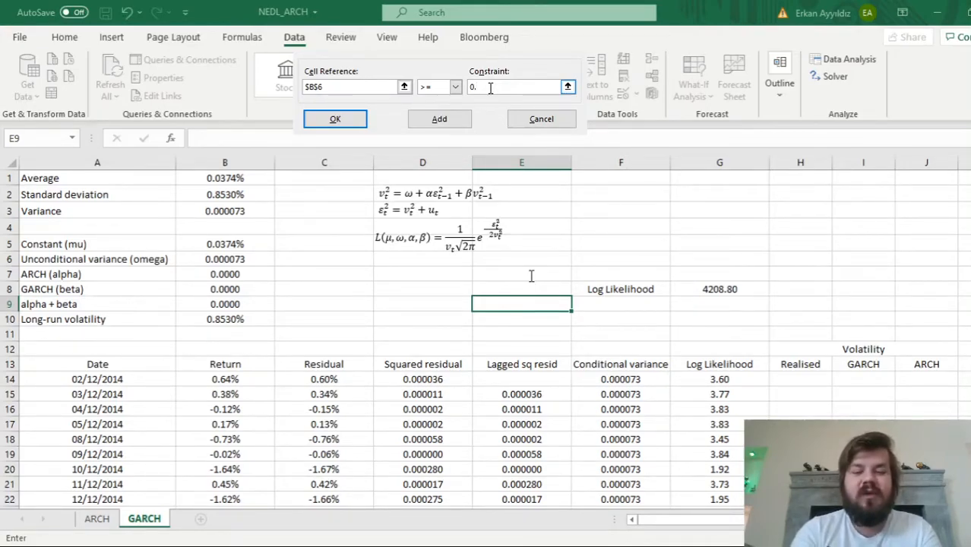
{"action": "type", "text": "000"}
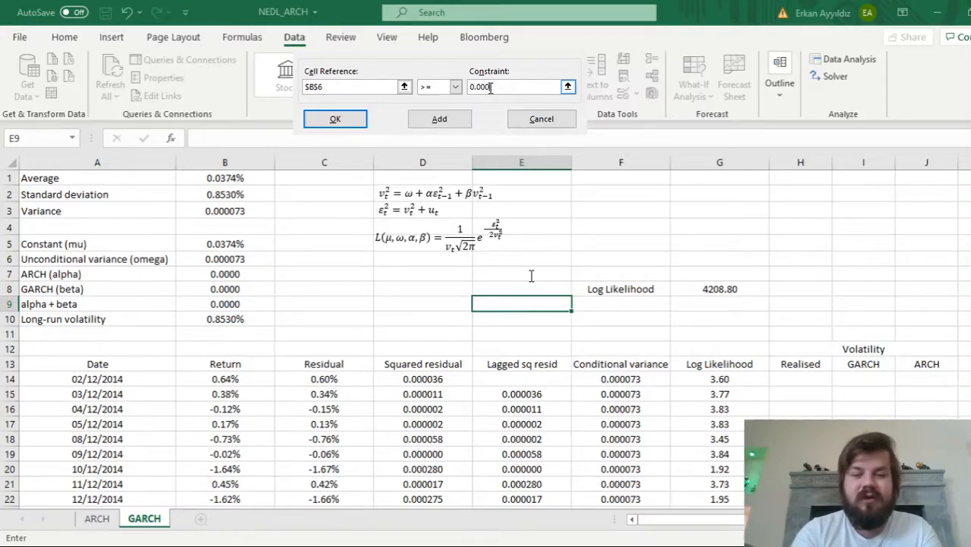
{"action": "type", "text": "001"}
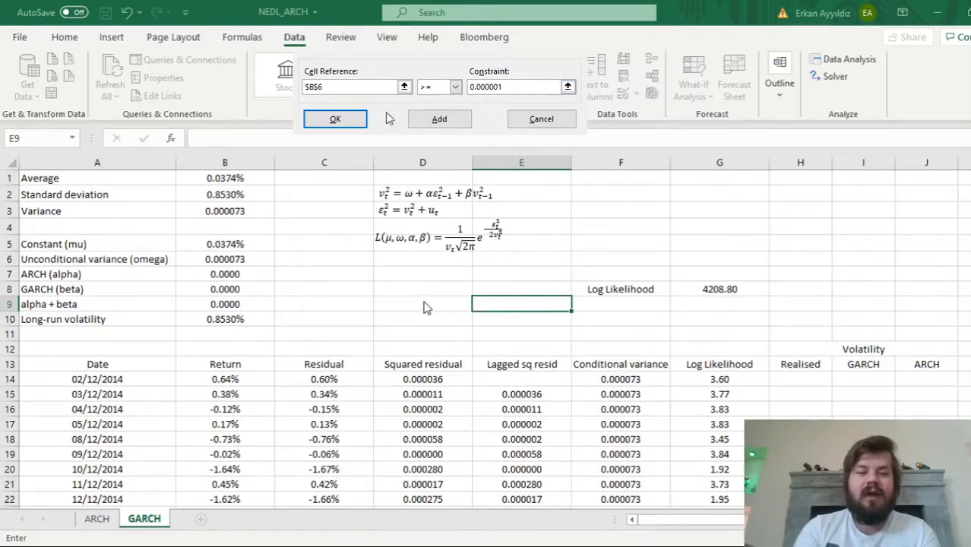
{"action": "left_click", "coordinate": [337, 119]}
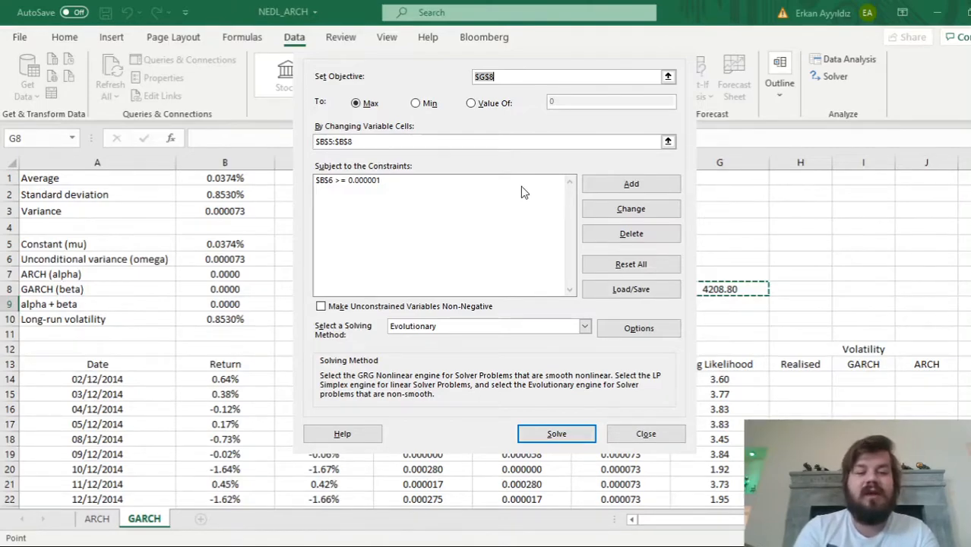
Step: Add a Solver constraint requiring the ARCH alpha in B7 to be >= 0
{"action": "left_click", "coordinate": [629, 185]}
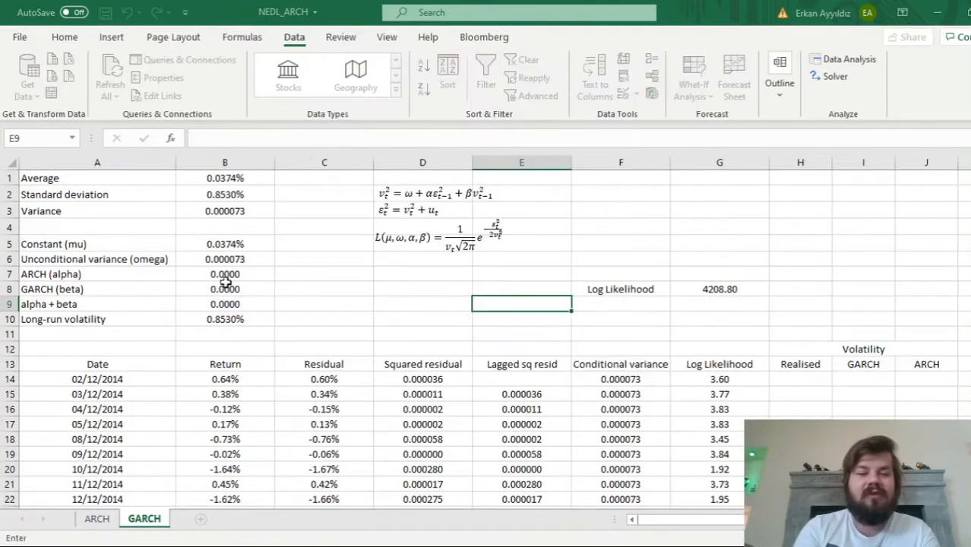
{"action": "left_click", "coordinate": [220, 274]}
{"action": "left_click", "coordinate": [427, 88]}
{"action": "left_click", "coordinate": [429, 120]}
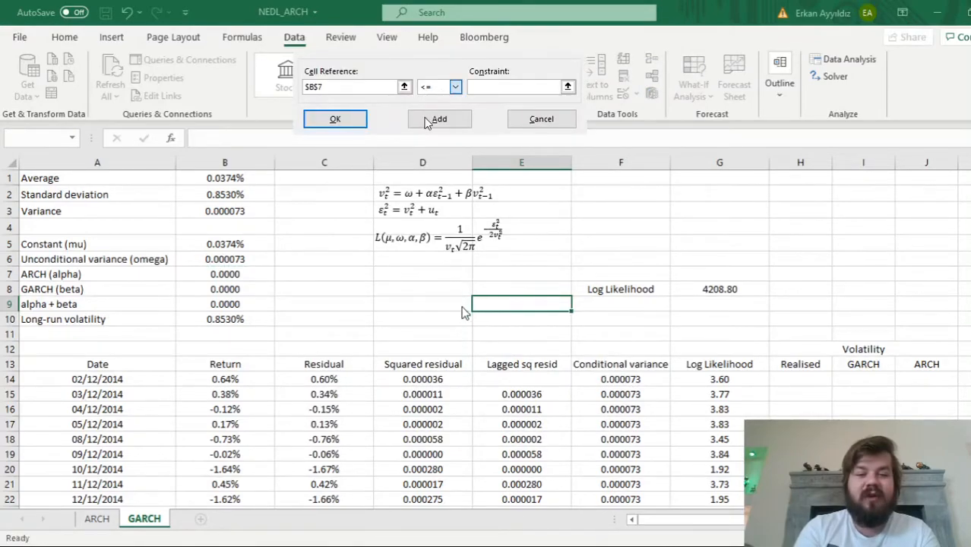
{"action": "key", "text": "Tab"}
{"action": "type", "text": "0"}
{"action": "left_click", "coordinate": [448, 118]}
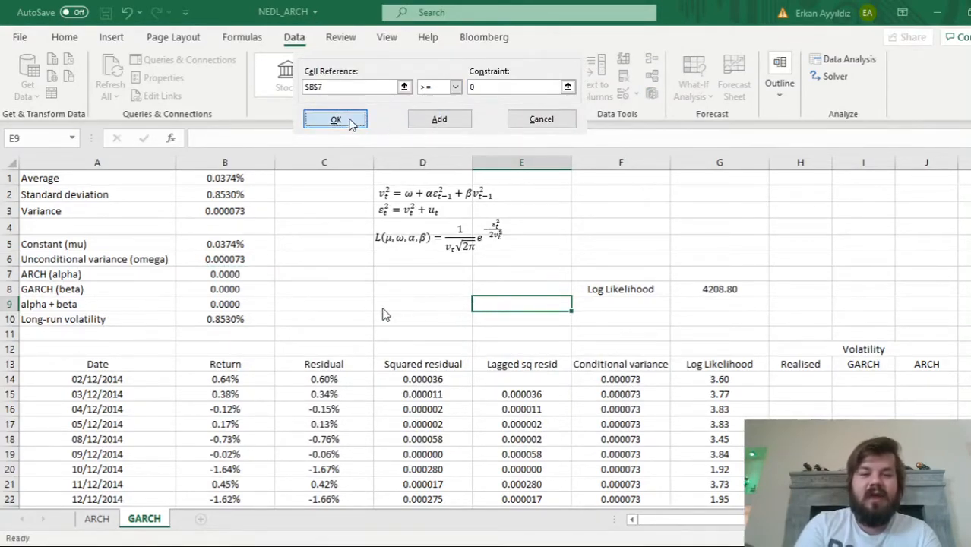
Step: Add a Solver constraint requiring the GARCH beta in B8 to be >= 0
{"action": "left_click", "coordinate": [206, 286]}
{"action": "left_click", "coordinate": [455, 87]}
{"action": "left_click", "coordinate": [428, 118]}
{"action": "type", "text": "0"}
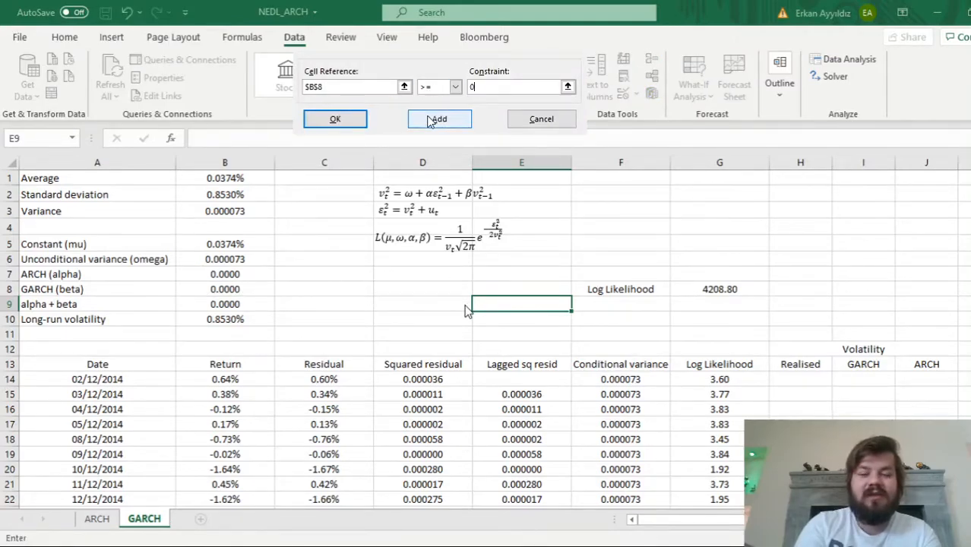
{"action": "key", "text": "Return"}
Step: Add a Solver constraint limiting the ARCH alpha in B7 to <= 1
{"action": "left_click", "coordinate": [631, 184]}
{"action": "left_click", "coordinate": [223, 274]}
{"action": "left_click", "coordinate": [496, 88]}
{"action": "type", "text": "0"}
{"action": "left_click", "coordinate": [335, 120]}
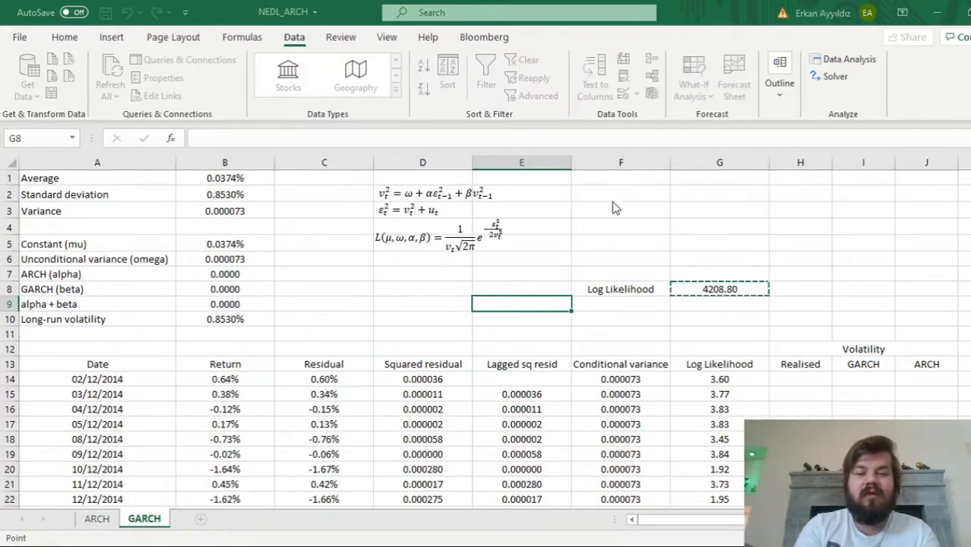
Step: Add a Solver constraint limiting the GARCH beta in B8 to <= 1
{"action": "left_click", "coordinate": [629, 185]}
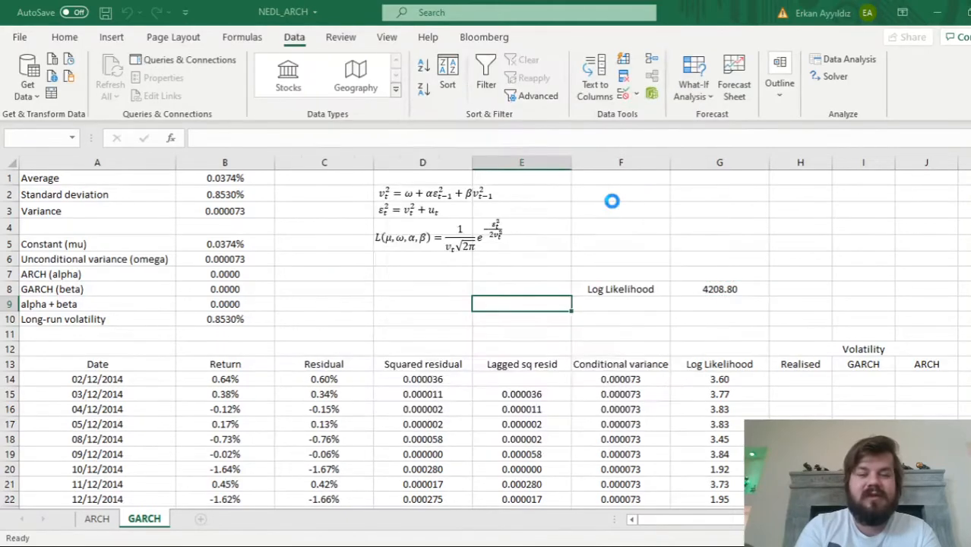
{"action": "left_click", "coordinate": [217, 289]}
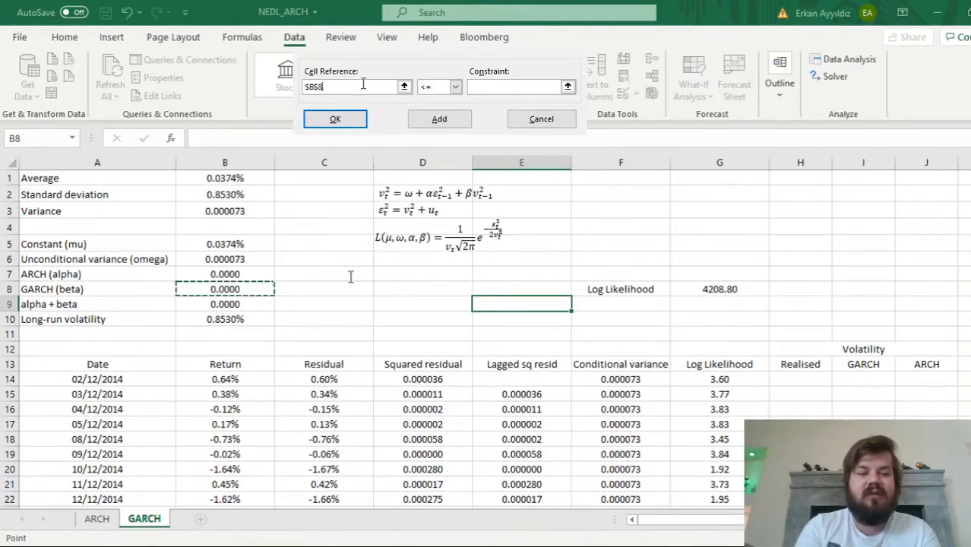
{"action": "key", "text": "Tab"}
{"action": "key", "text": "Tab"}
{"action": "type", "text": "1"}
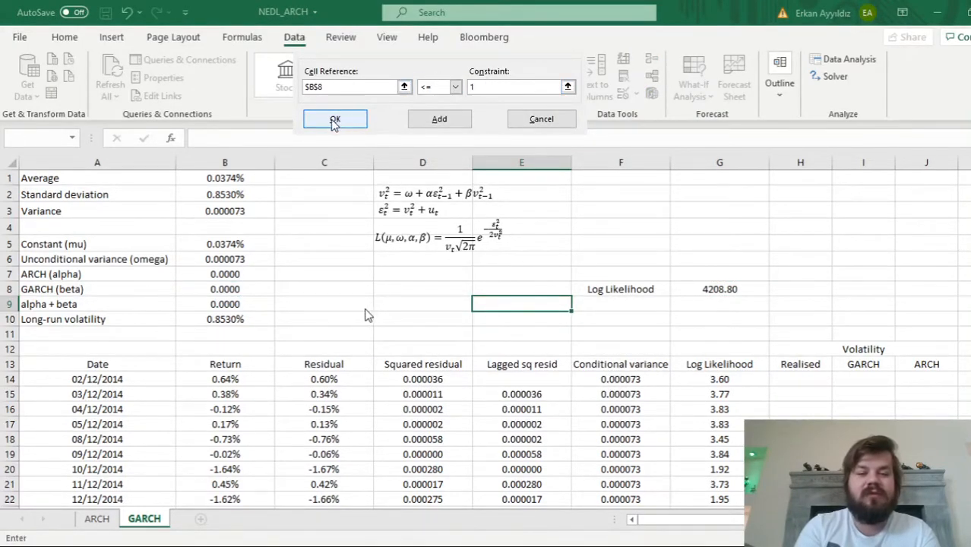
{"action": "left_click", "coordinate": [336, 120]}
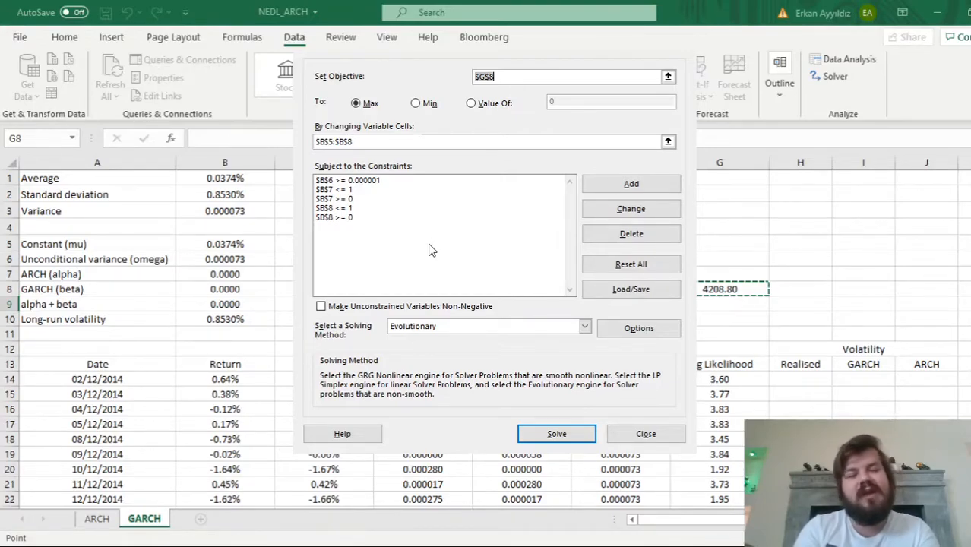
Step: Add a Solver constraint limiting the alpha + beta sum in B9 to <= 1
{"action": "left_click", "coordinate": [645, 192]}
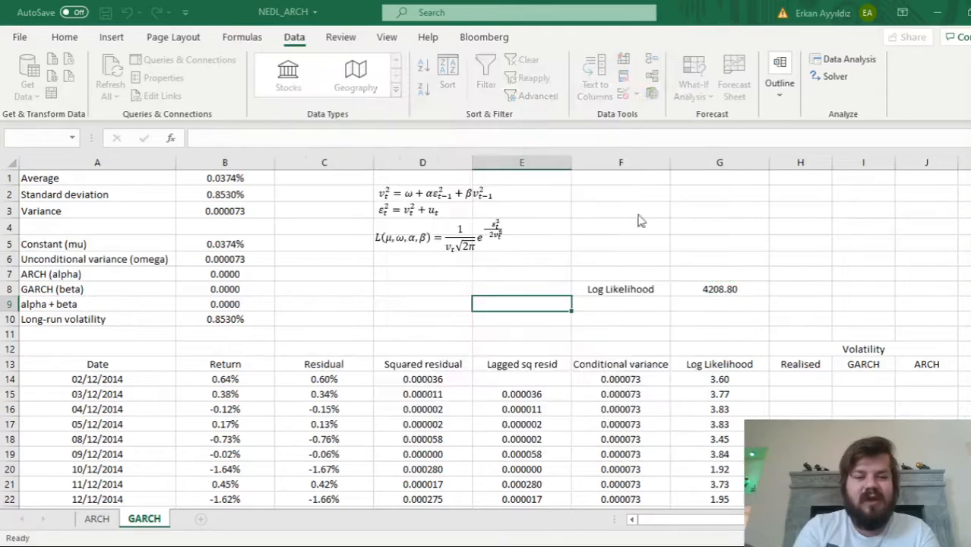
{"action": "left_click", "coordinate": [232, 304]}
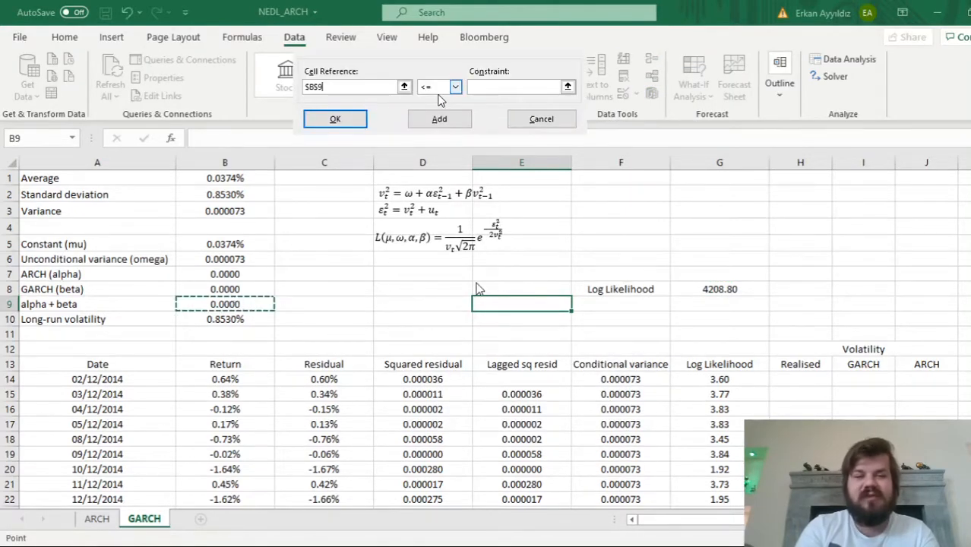
{"action": "left_click", "coordinate": [495, 92]}
{"action": "type", "text": "1"}
{"action": "left_click", "coordinate": [345, 119]}
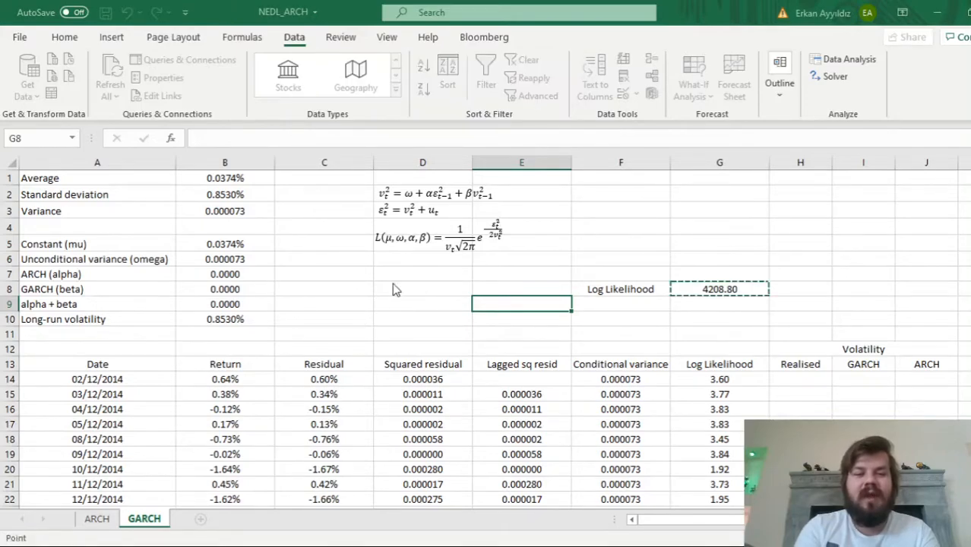
Step: Choose GRG Nonlinear as the solving method and run Solver on the log likelihood maximisation
{"action": "left_click", "coordinate": [417, 327]}
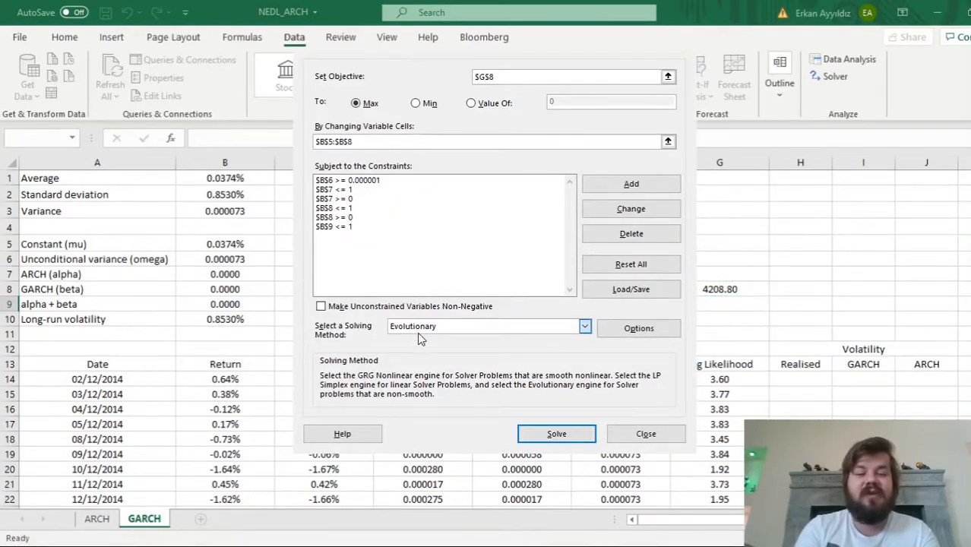
{"action": "left_click", "coordinate": [420, 343]}
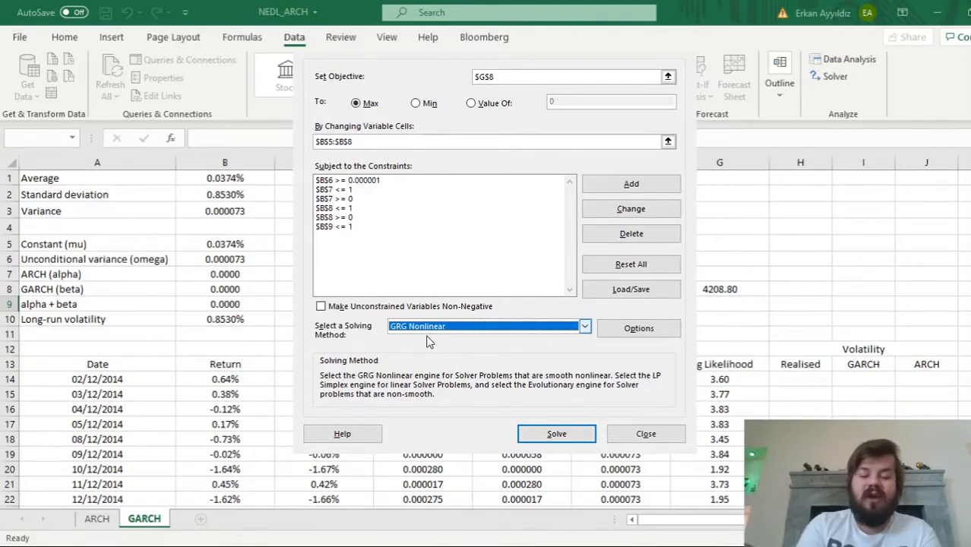
{"action": "left_click", "coordinate": [534, 445]}
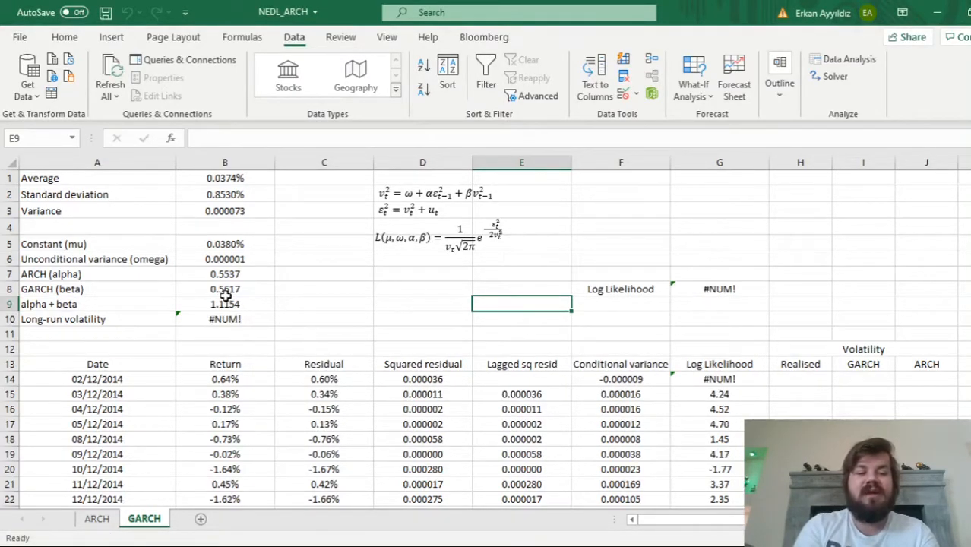
Step: Examine the solved alpha, beta, alpha + beta and long-run volatility in B7:B10 and the total log likelihood in G8
{"action": "left_click", "coordinate": [204, 274]}
{"action": "left_click", "coordinate": [205, 285]}
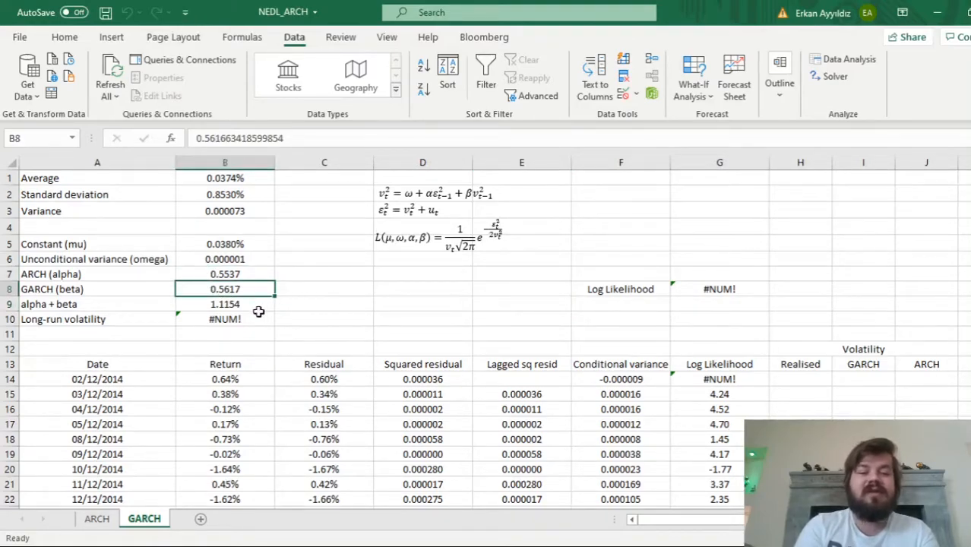
{"action": "left_click", "coordinate": [228, 305]}
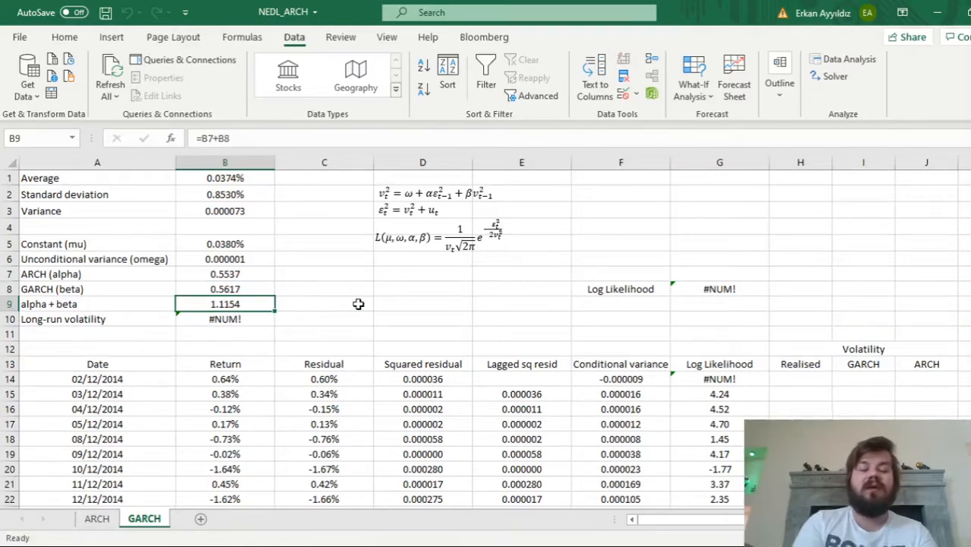
{"action": "left_click", "coordinate": [232, 320]}
{"action": "left_click", "coordinate": [700, 280]}
{"action": "left_click", "coordinate": [699, 294]}
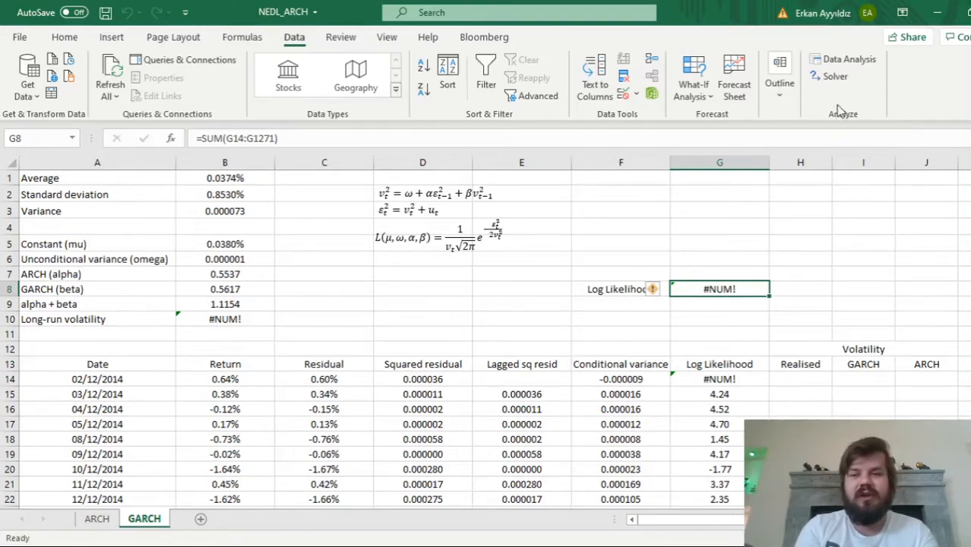
Step: Reopen Solver and switch the solving method to Evolutionary
{"action": "left_click", "coordinate": [834, 77]}
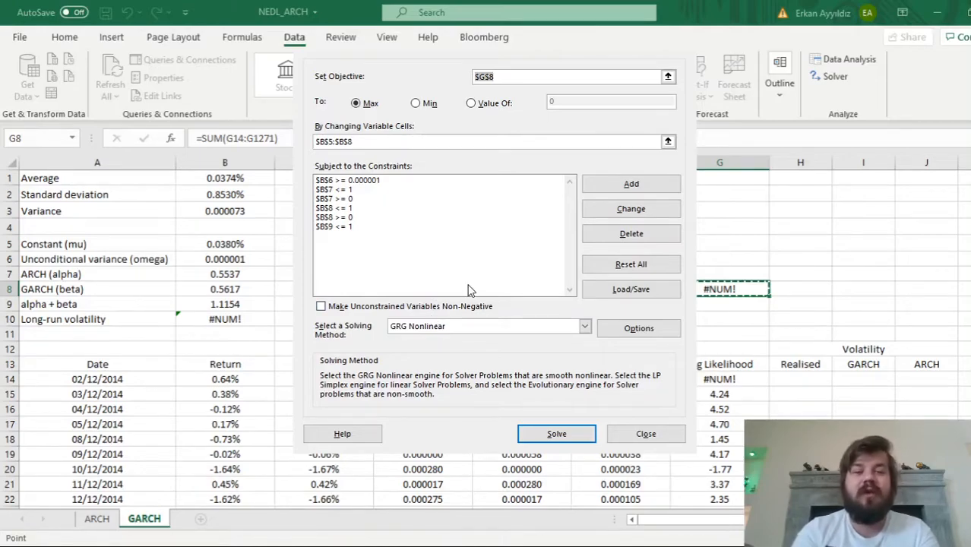
{"action": "left_click", "coordinate": [447, 325]}
{"action": "key", "text": "Down"}
{"action": "key", "text": "Down"}
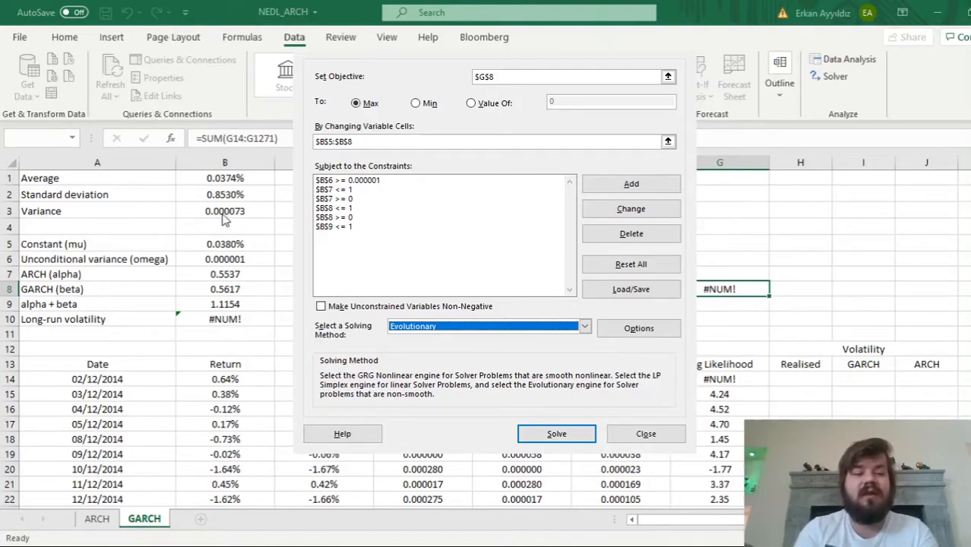
Step: Add a Solver constraint limiting the unconditional variance omega in B6 to <= 0.000073
{"action": "left_click", "coordinate": [616, 187]}
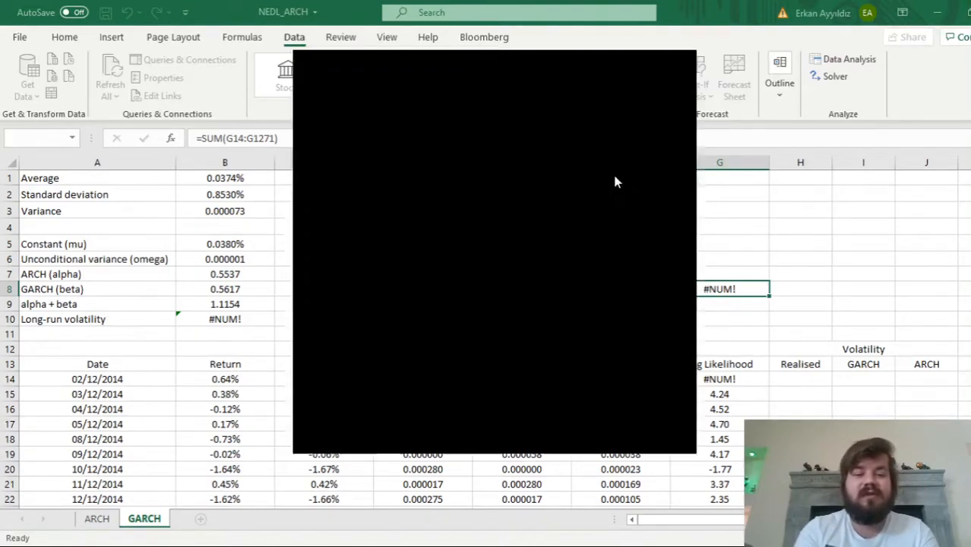
{"action": "left_click", "coordinate": [214, 259]}
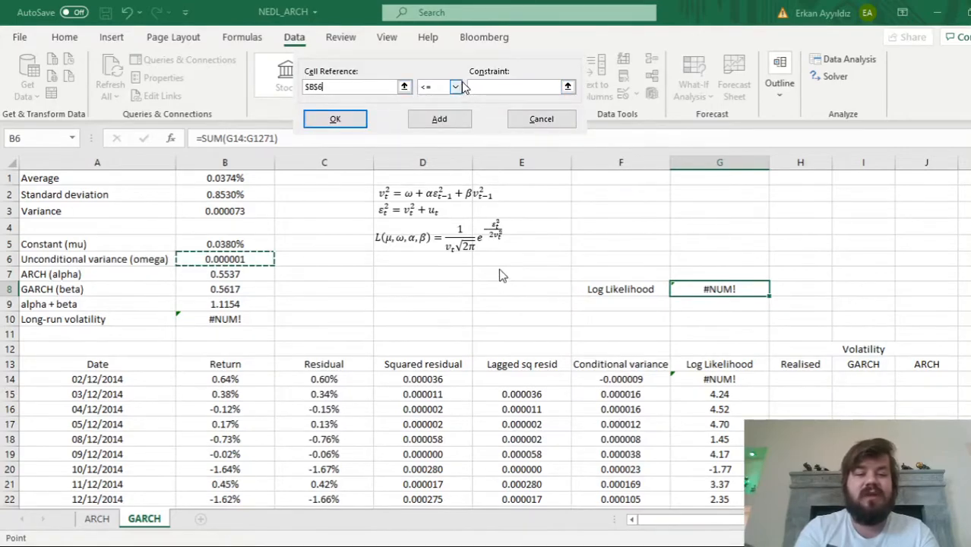
{"action": "left_click", "coordinate": [490, 86]}
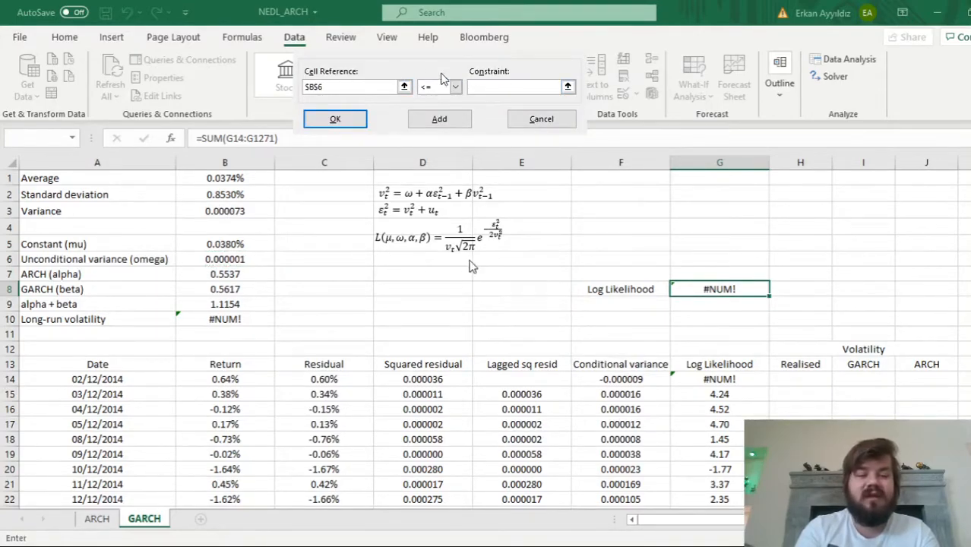
{"action": "type", "text": "0."}
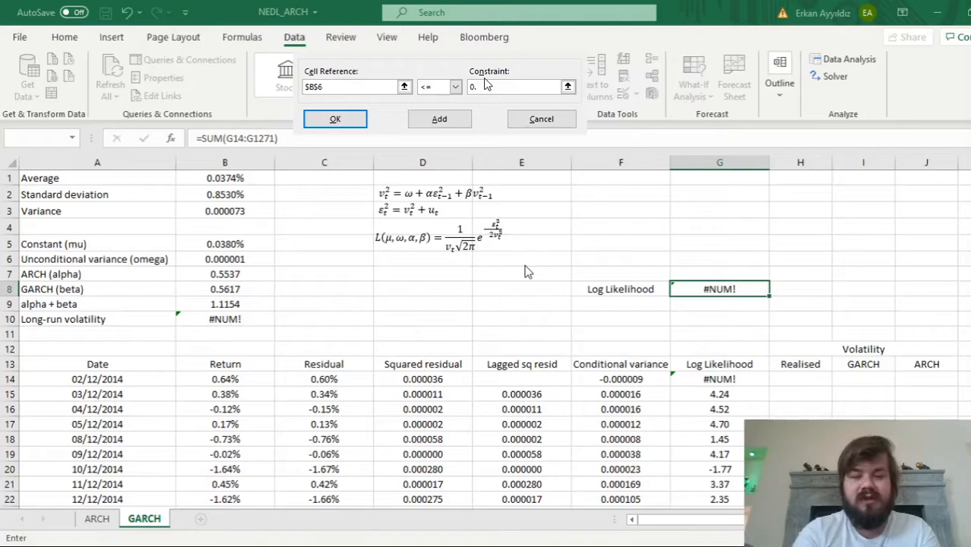
{"action": "type", "text": "000073"}
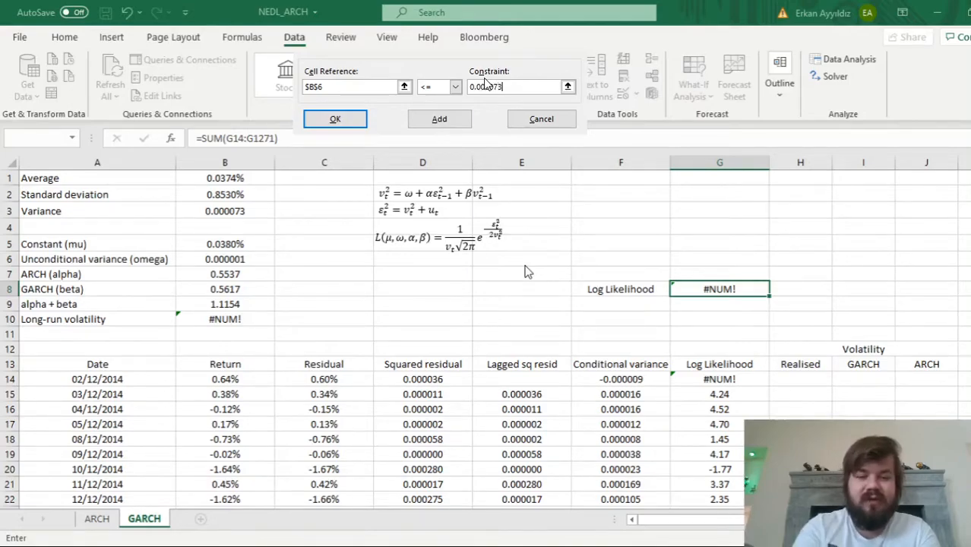
{"action": "left_click", "coordinate": [338, 120]}
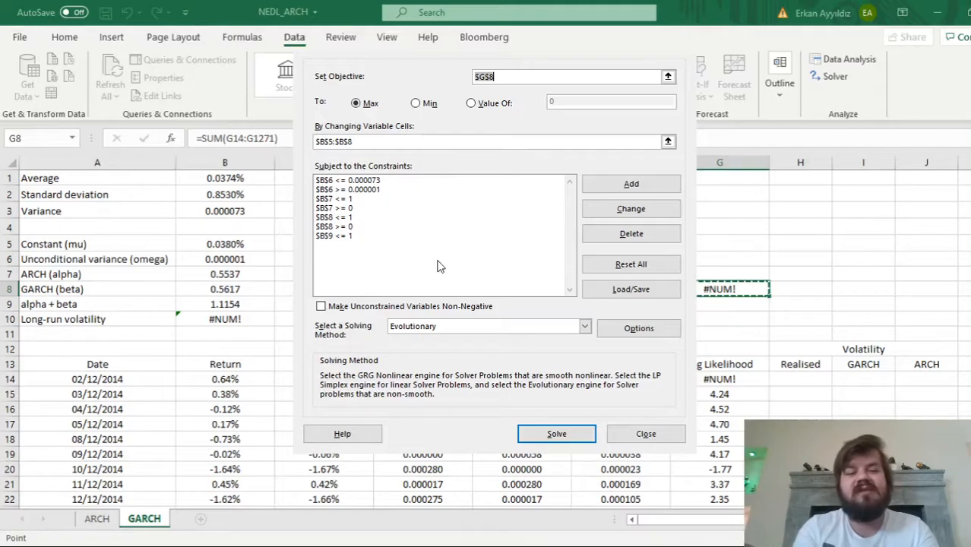
Step: Add a Solver constraint limiting the constant mu in B5 to <= 0.001
{"action": "left_click", "coordinate": [615, 186]}
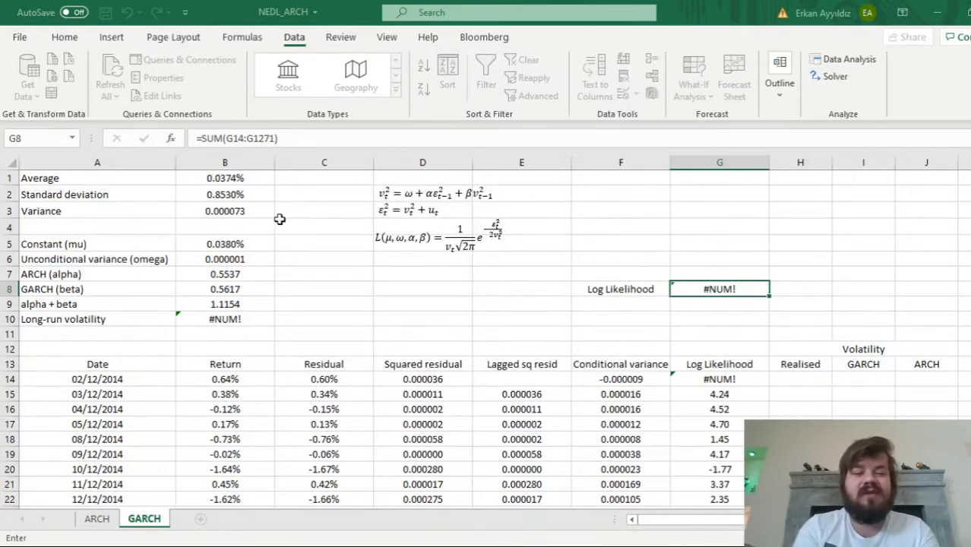
{"action": "left_click", "coordinate": [212, 246]}
{"action": "left_click", "coordinate": [485, 87]}
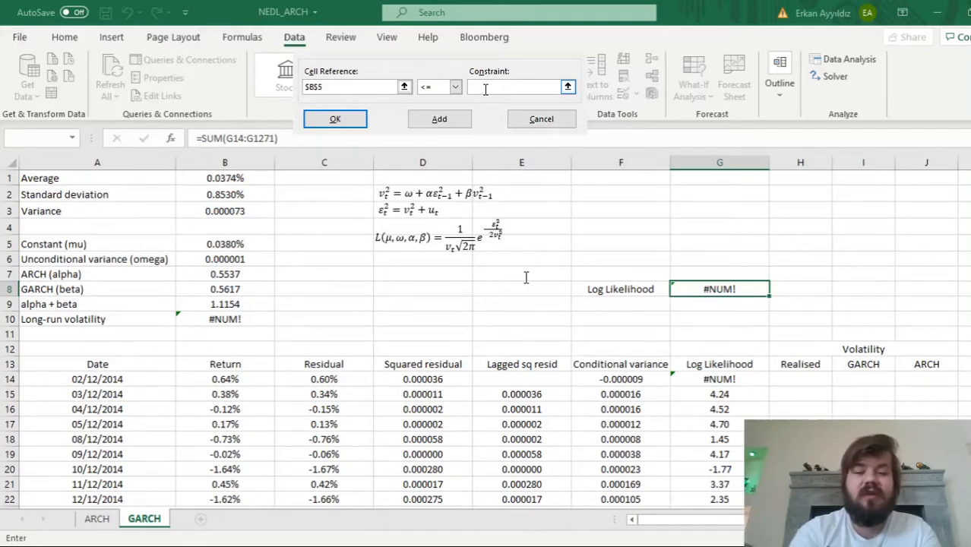
{"action": "type", "text": "0."}
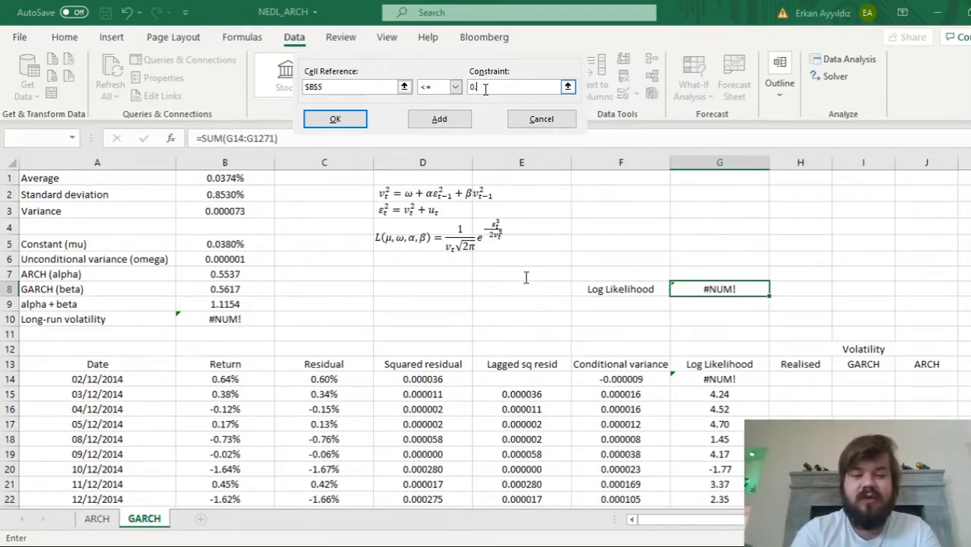
{"action": "type", "text": "00"}
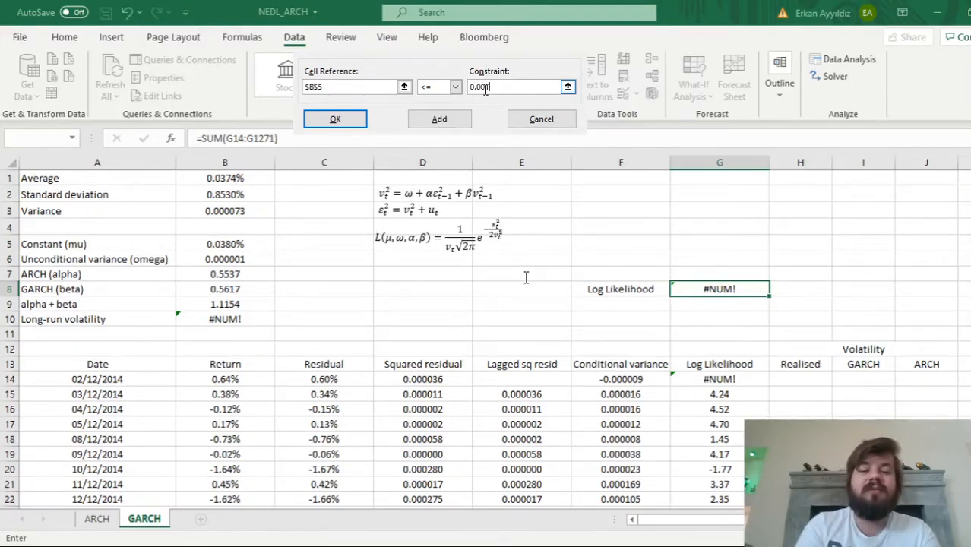
{"action": "left_click", "coordinate": [334, 118]}
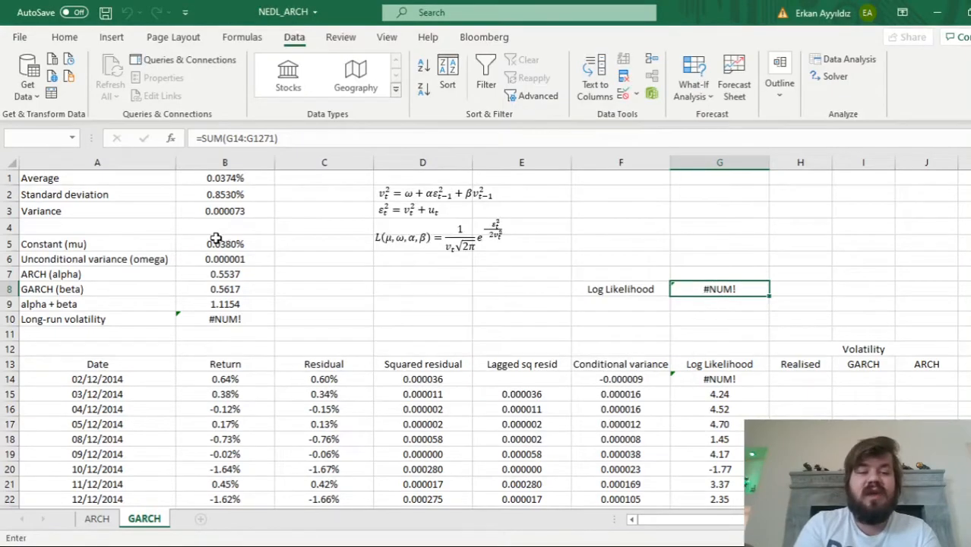
Step: Add a Solver constraint keeping the constant mu in B5 >= -0.001, and run the Evolutionary optimisation
{"action": "left_click", "coordinate": [215, 242]}
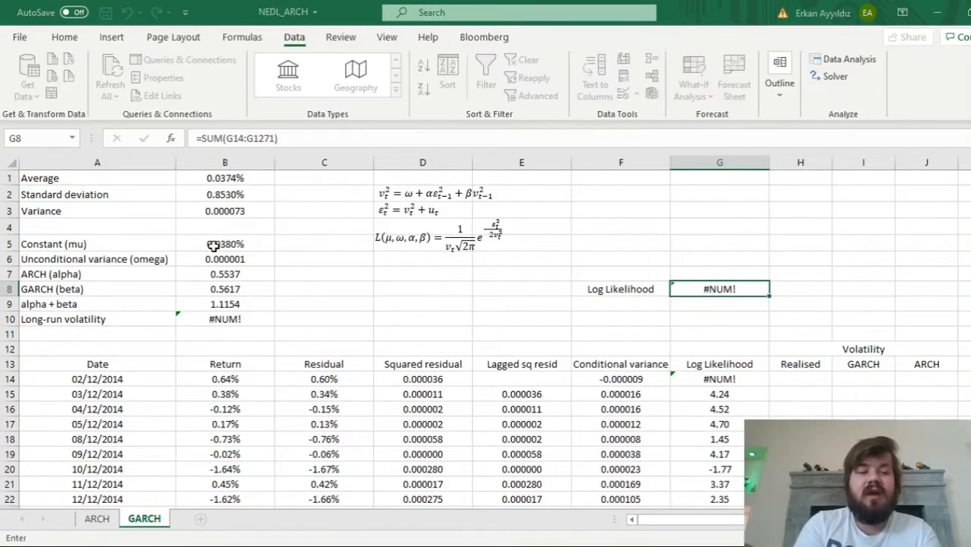
{"action": "left_click", "coordinate": [431, 86]}
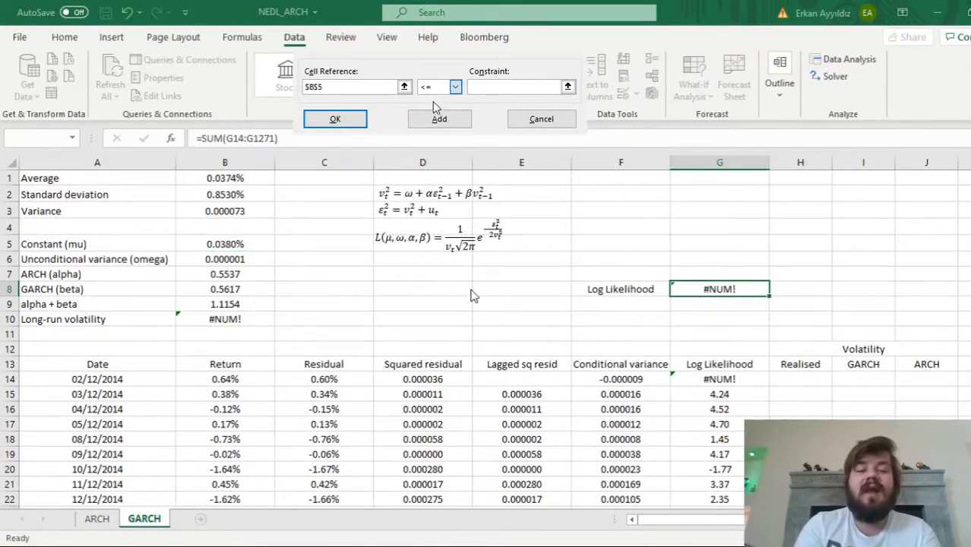
{"action": "left_click", "coordinate": [434, 117]}
{"action": "left_click", "coordinate": [507, 86]}
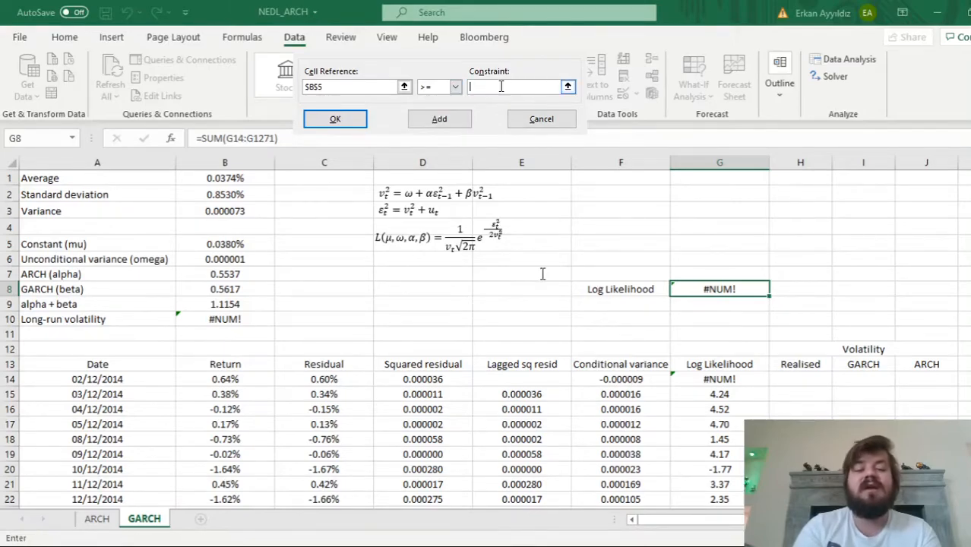
{"action": "type", "text": "-0.001"}
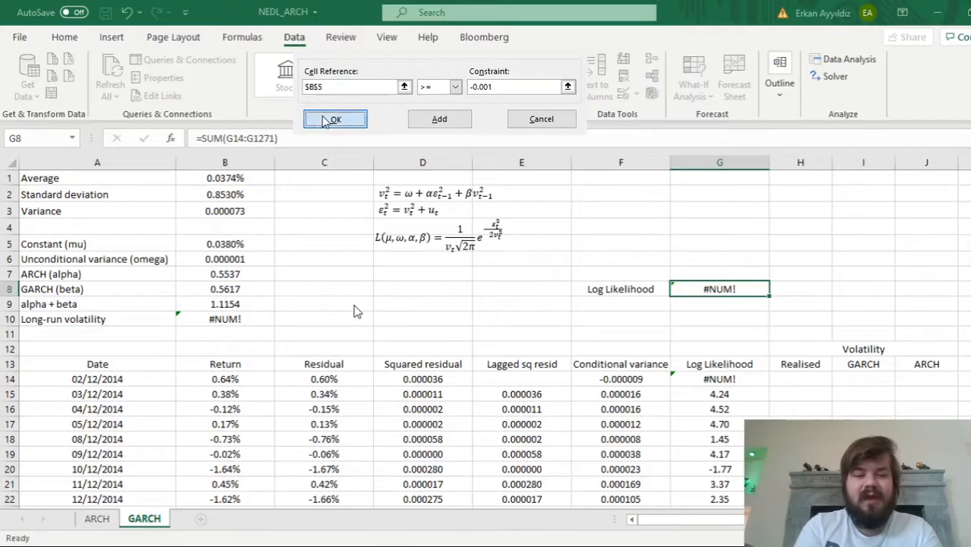
{"action": "key", "text": "Return"}
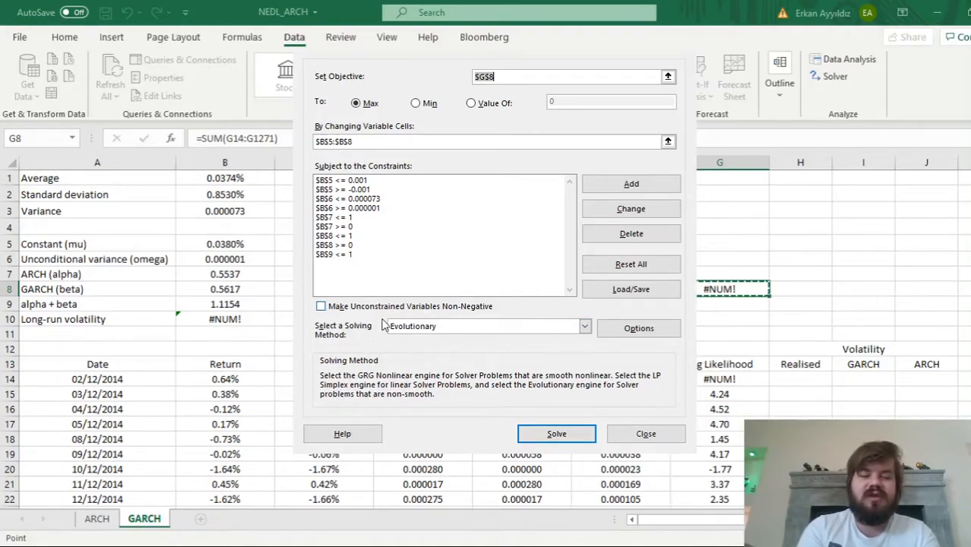
{"action": "left_click", "coordinate": [555, 441]}
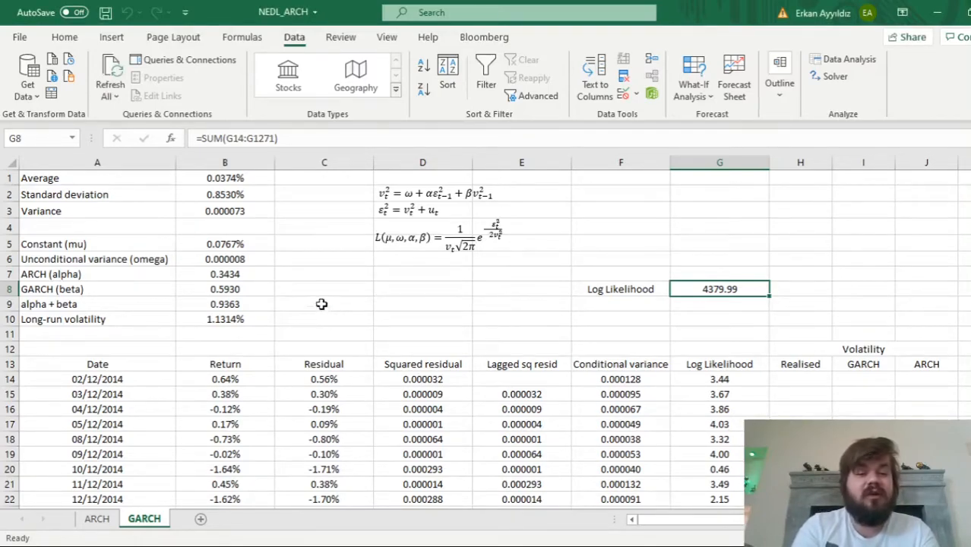
Step: Examine the solved mu, omega, alpha, beta and alpha + beta in B5:B9, comparing alpha with the ARCH sheet's estimate
{"action": "left_click", "coordinate": [204, 248]}
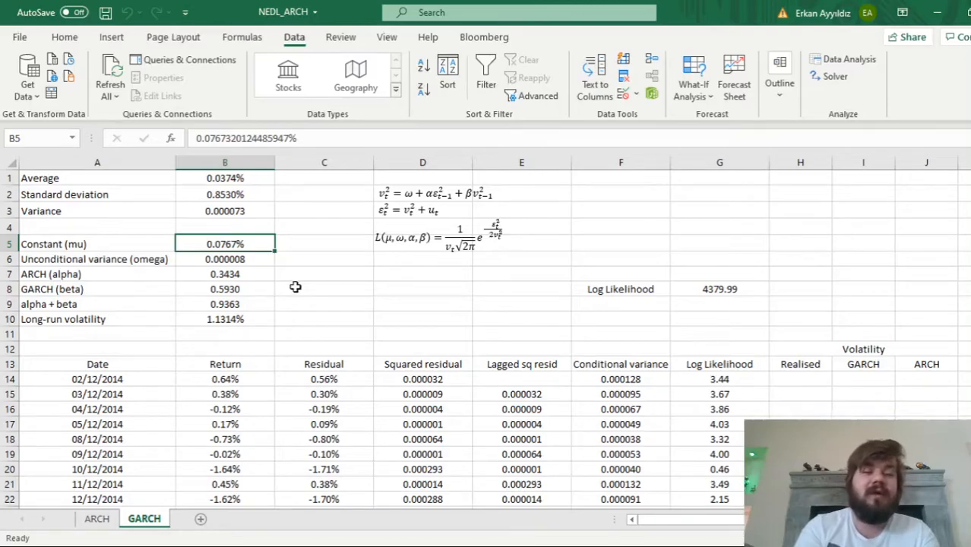
{"action": "left_click", "coordinate": [253, 259]}
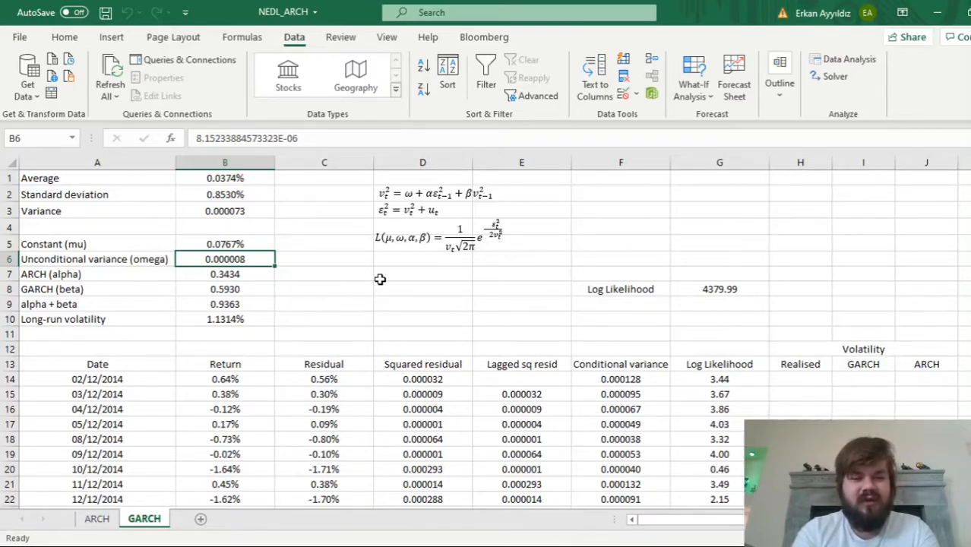
{"action": "left_click_drag", "start_coordinate": [191, 275], "coordinate": [194, 287]}
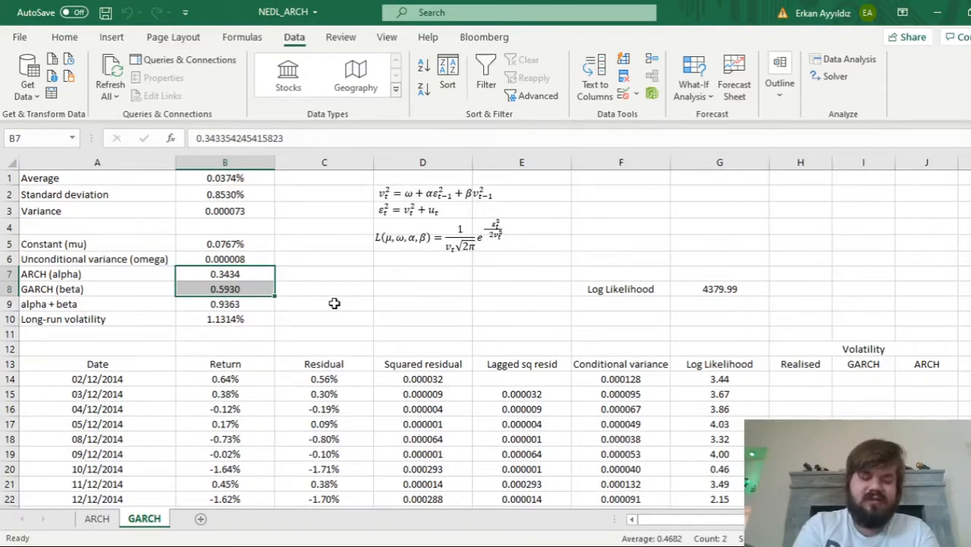
{"action": "left_click", "coordinate": [240, 272]}
{"action": "left_click", "coordinate": [100, 523]}
{"action": "left_click", "coordinate": [100, 524]}
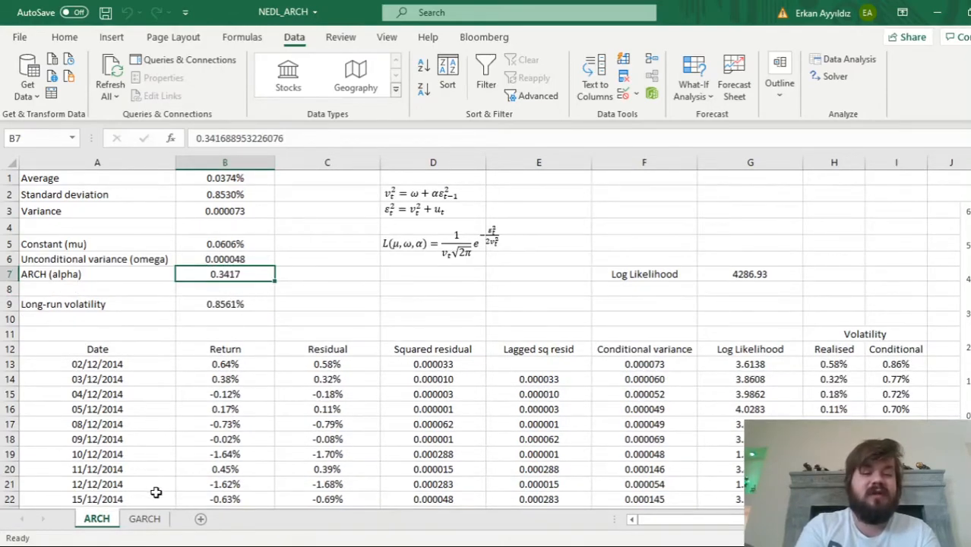
{"action": "left_click", "coordinate": [144, 519]}
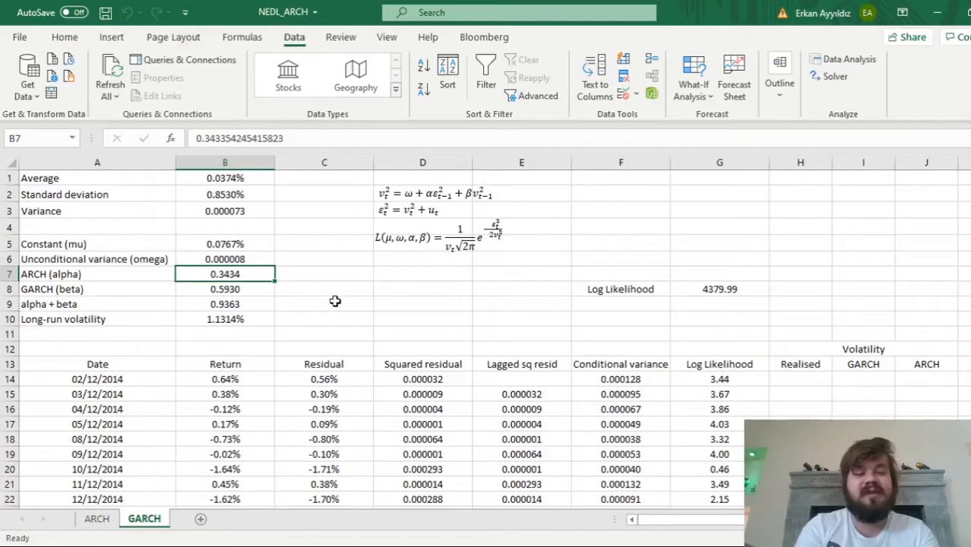
{"action": "left_click", "coordinate": [225, 289]}
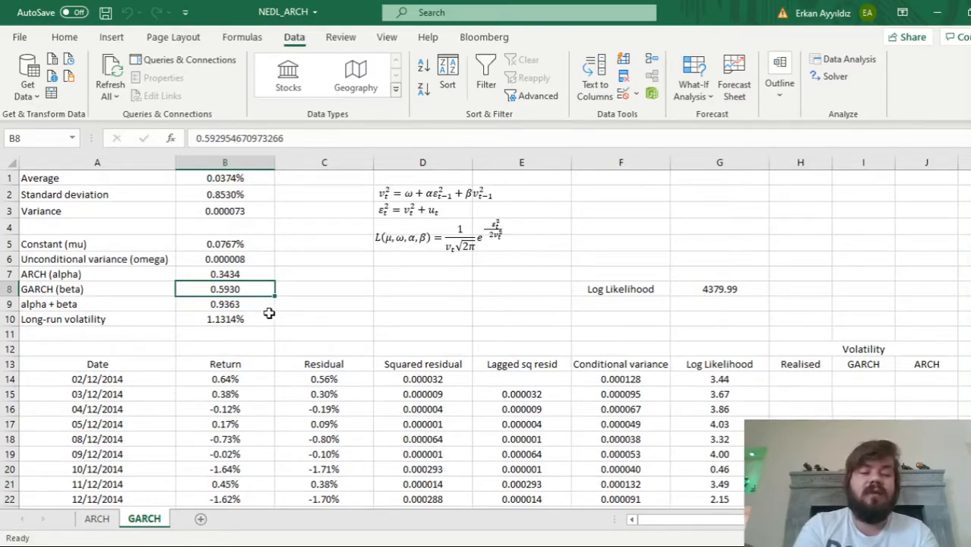
{"action": "left_click", "coordinate": [242, 305]}
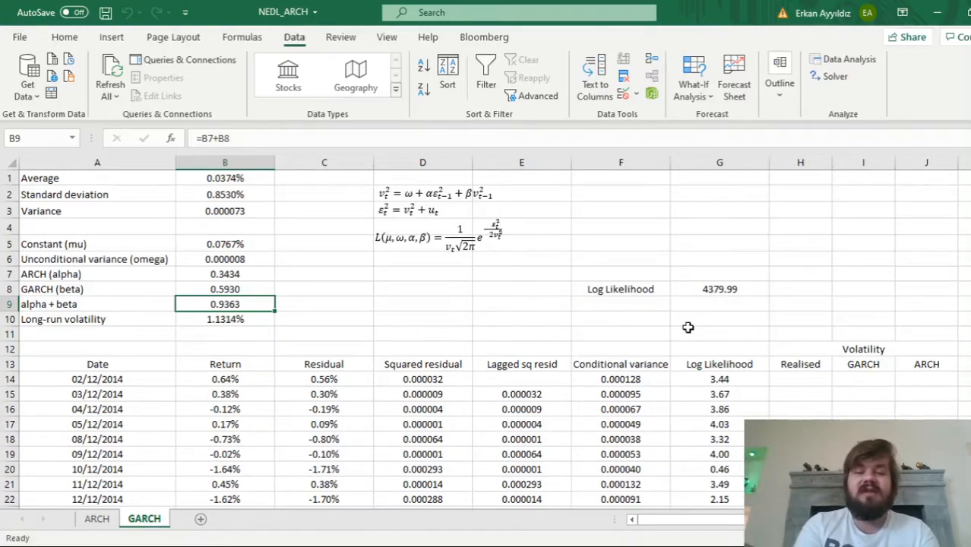
Step: Compare the GARCH log likelihood in G8 with the ARCH sheet's log likelihood in G7
{"action": "left_click", "coordinate": [695, 293]}
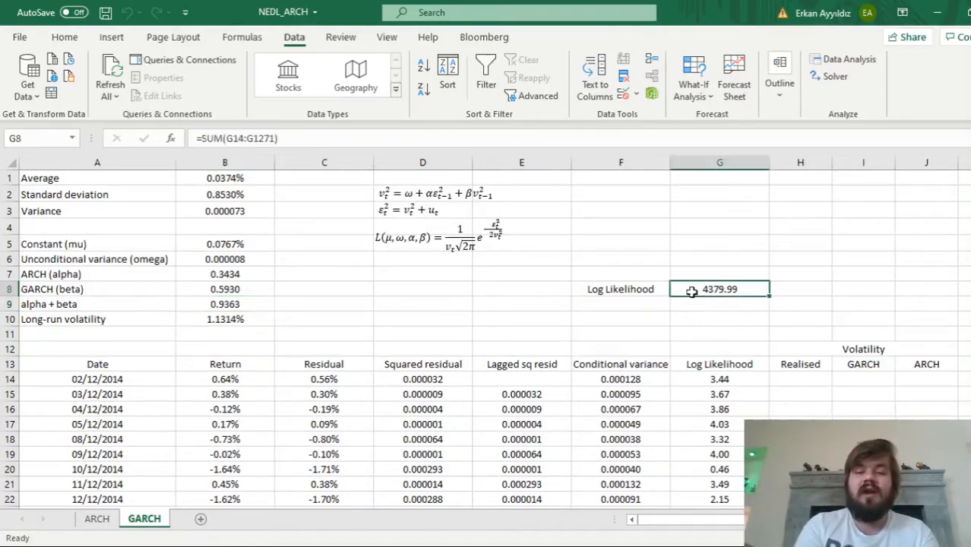
{"action": "left_click", "coordinate": [96, 518]}
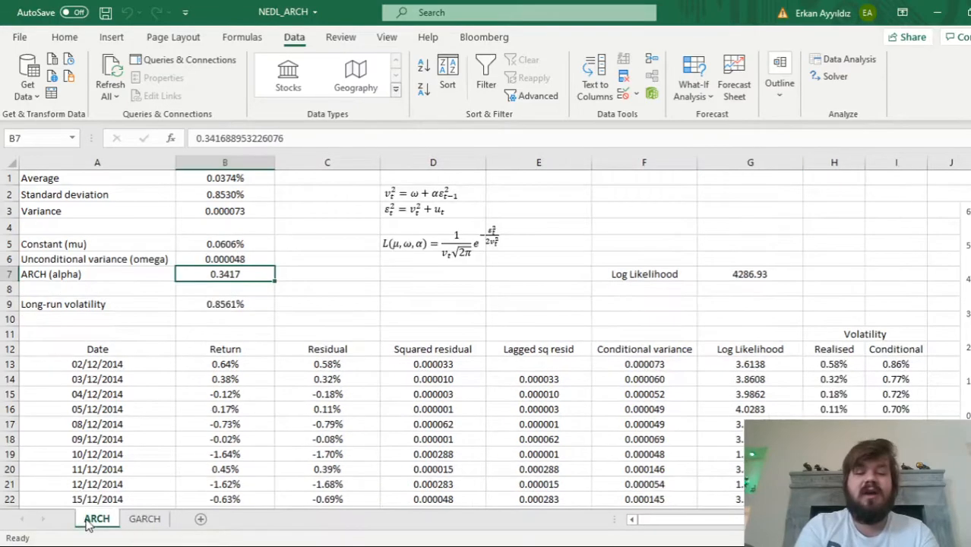
{"action": "left_click", "coordinate": [788, 275]}
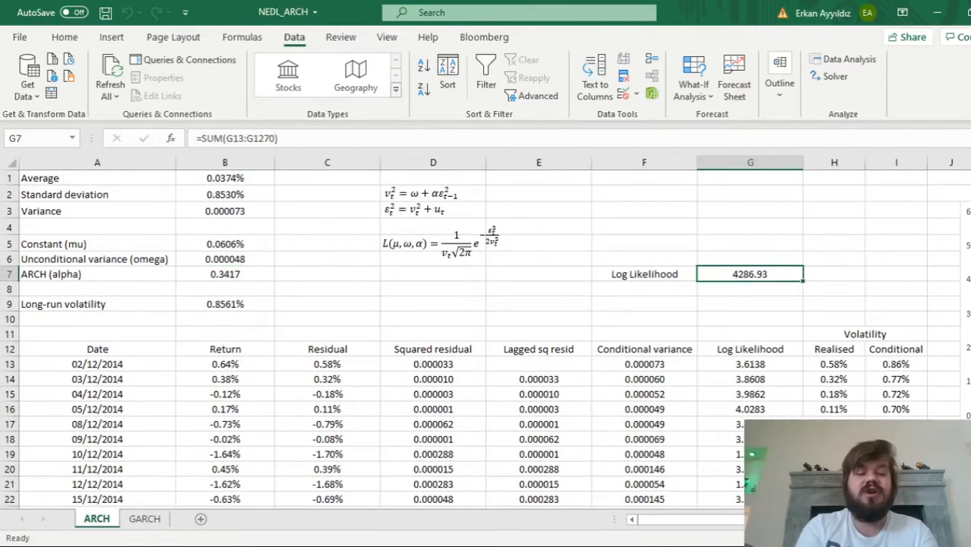
{"action": "left_click", "coordinate": [144, 519]}
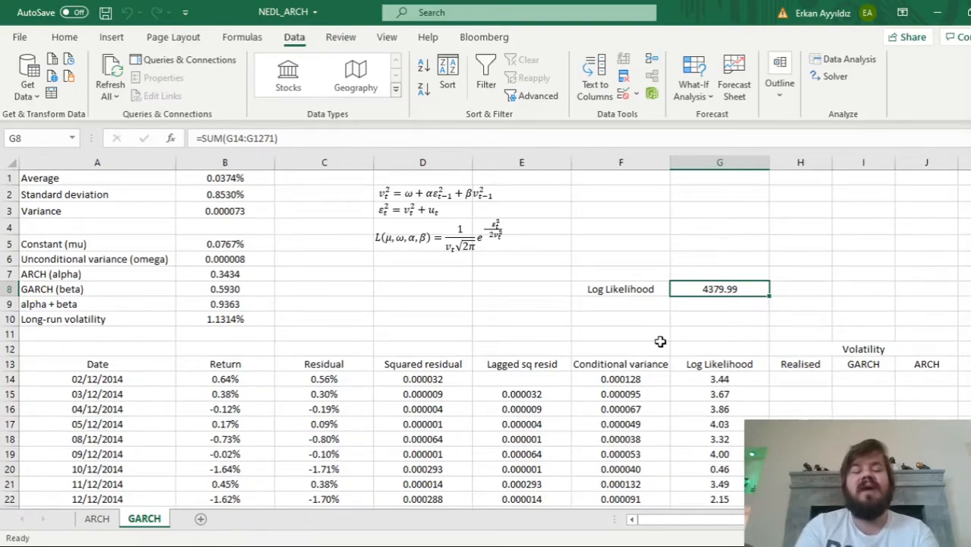
Step: Calculate the first Realised volatility in H14 as the square root of the squared residual, =SQRT(D14)
{"action": "left_click", "coordinate": [814, 379]}
{"action": "type", "text": "=SQRT("}
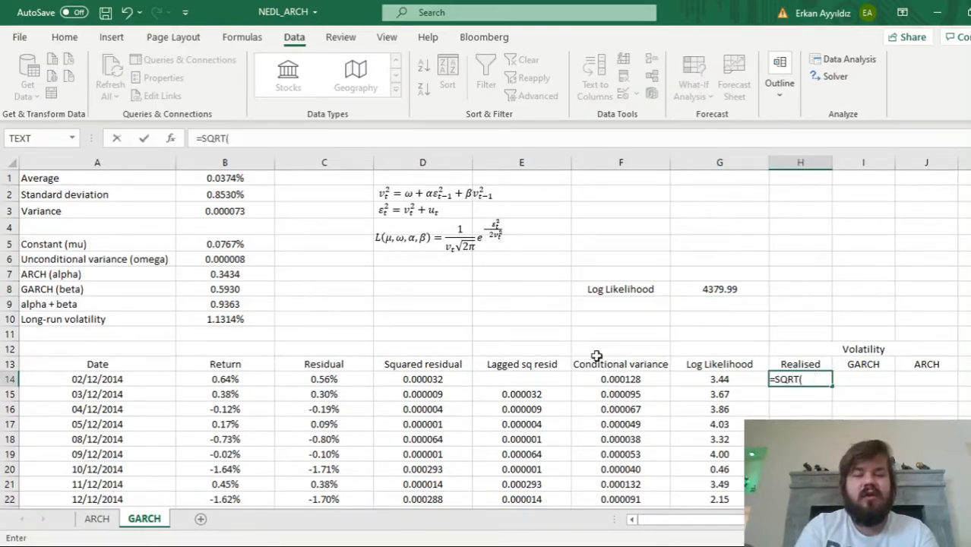
{"action": "left_click", "coordinate": [421, 379]}
{"action": "type", "text": ")"}
{"action": "key", "text": "Return"}
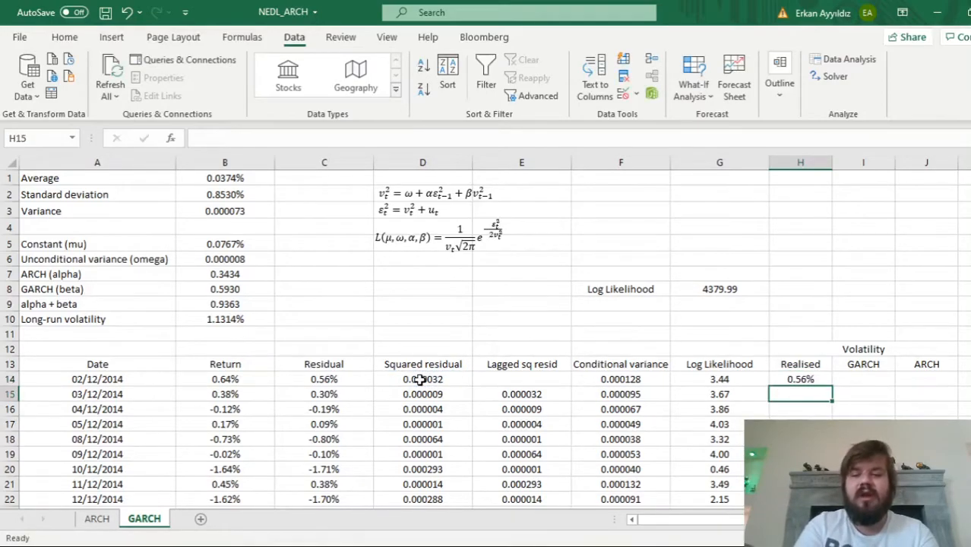
Step: Calculate the first GARCH volatility in I14 as the square root of the conditional variance, =SQRT(F14)
{"action": "key", "text": "Right"}
{"action": "key", "text": "Up"}
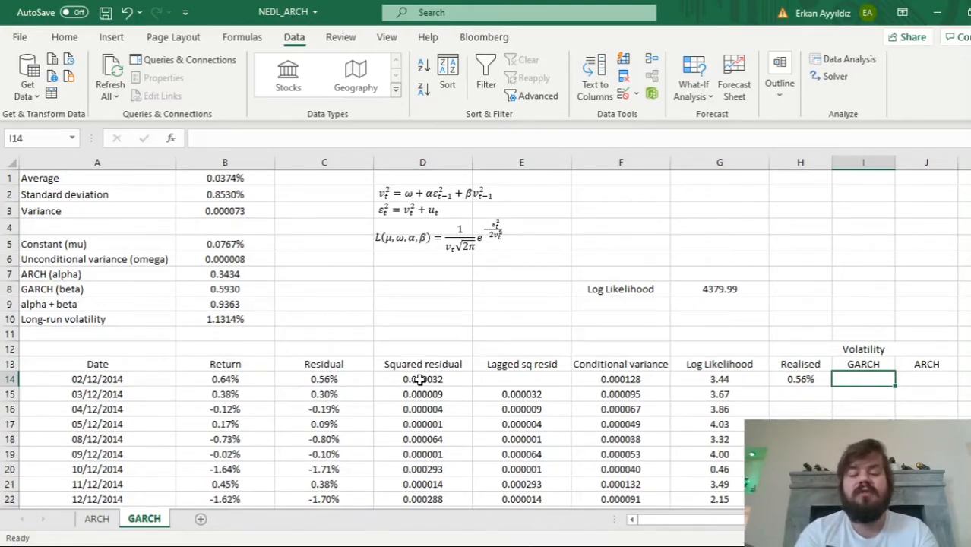
{"action": "type", "text": "=SQRT("}
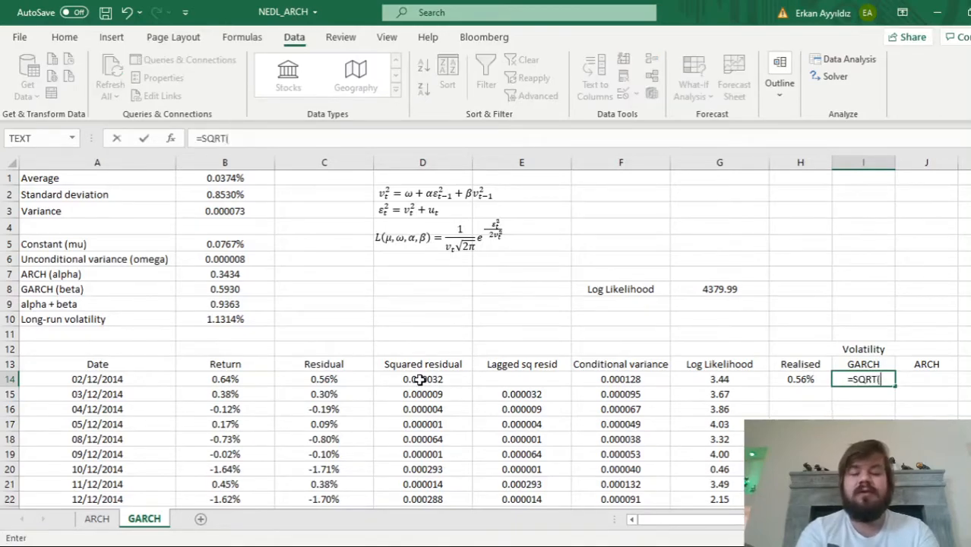
{"action": "left_click", "coordinate": [618, 379]}
{"action": "type", "text": ")"}
{"action": "key", "text": "Tab"}
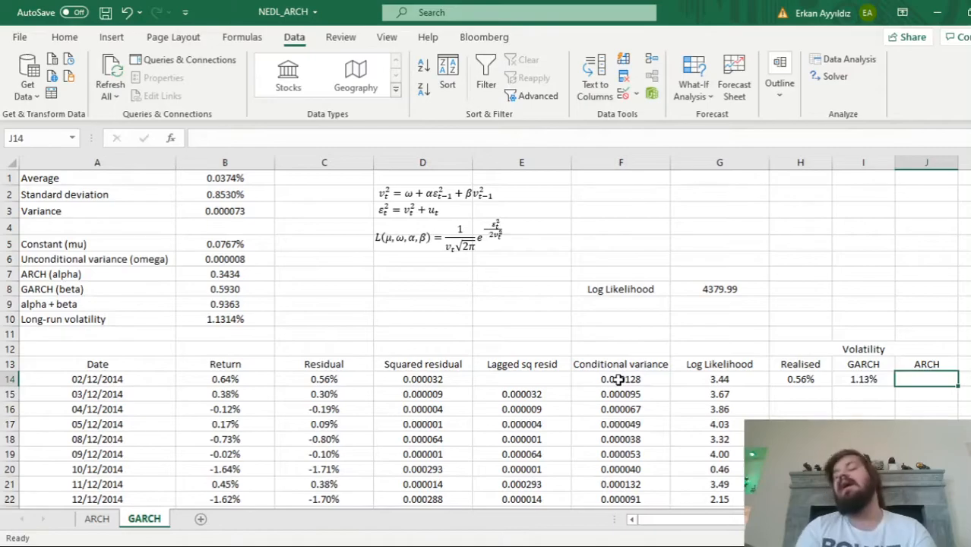
Step: Link the first ARCH volatility in J14 to the Conditional volatility in cell I13 of the ARCH sheet
{"action": "type", "text": "="}
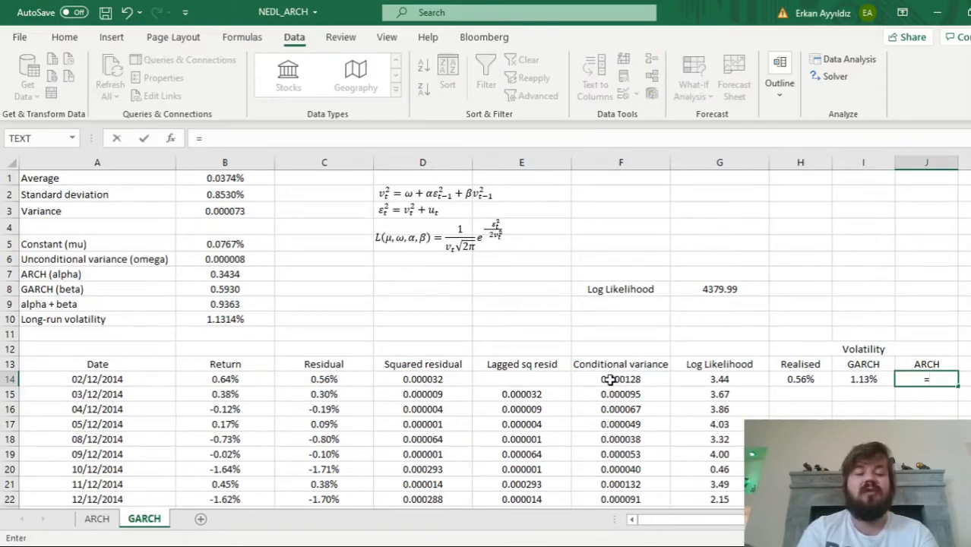
{"action": "left_click", "coordinate": [96, 519]}
{"action": "left_click", "coordinate": [906, 362]}
{"action": "key", "text": "Return"}
Step: Fill the Realised, GARCH and ARCH volatility formulas in H14:J14 down through all dates
{"action": "left_click_drag", "start_coordinate": [802, 378], "coordinate": [912, 375]}
{"action": "double_click", "coordinate": [960, 387]}
{"action": "left_click", "coordinate": [848, 308]}
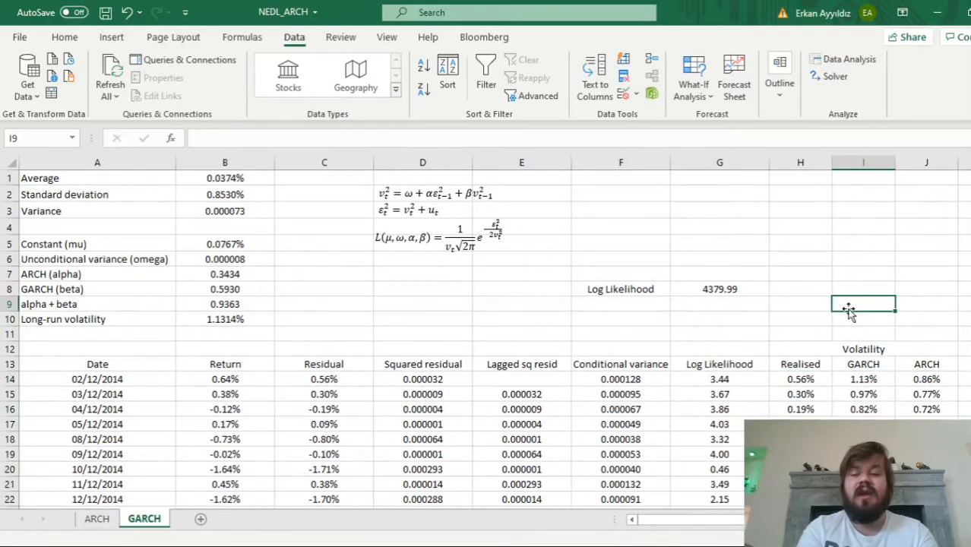
Step: Examine the chart of Realised, GARCH and ARCH volatility beside the data table
{"action": "key", "text": "Right"}
{"action": "key", "text": "Right"}
{"action": "key", "text": "Right"}
{"action": "key", "text": "Right"}
{"action": "key", "text": "Right"}
{"action": "key", "text": "Right"}
{"action": "key", "text": "Right"}
{"action": "key", "text": "Right"}
{"action": "key", "text": "Right"}
{"action": "key", "text": "Right"}
{"action": "key", "text": "Right"}
{"action": "key", "text": "Right"}
{"action": "key", "text": "Right"}
{"action": "key", "text": "Right"}
{"action": "key", "text": "Right"}
{"action": "key", "text": "Right"}
{"action": "key", "text": "Right"}
{"action": "key", "text": "Right"}
{"action": "key", "text": "Right"}
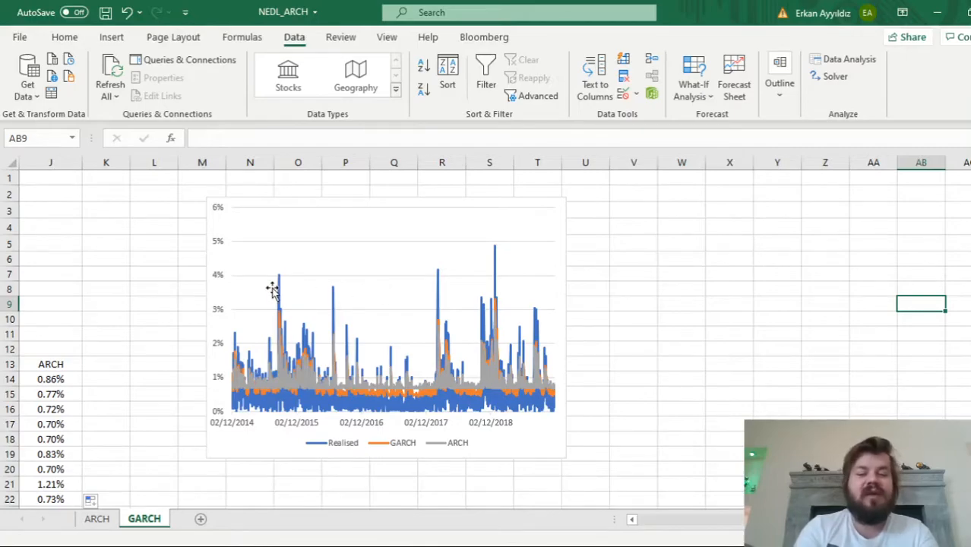
Step: Glance back at the parameters, log likelihood and volatility columns, and compare the GARCH and ARCH series on the chart
{"action": "left_click", "coordinate": [144, 306]}
{"action": "key", "text": "Left"}
{"action": "key", "text": "Left"}
{"action": "key", "text": "Left"}
{"action": "key", "text": "Left"}
{"action": "key", "text": "Left"}
{"action": "key", "text": "Left"}
{"action": "key", "text": "Left"}
{"action": "key", "text": "Left"}
{"action": "key", "text": "Left"}
{"action": "key", "text": "Left"}
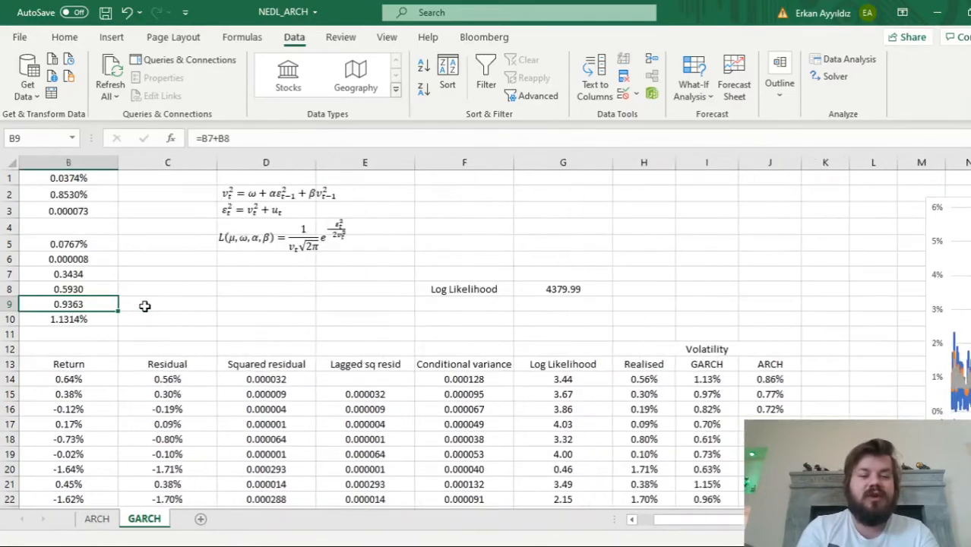
{"action": "key", "text": "Right"}
{"action": "key", "text": "Right"}
{"action": "key", "text": "Right"}
{"action": "key", "text": "Right"}
{"action": "key", "text": "Right"}
{"action": "key", "text": "Down"}
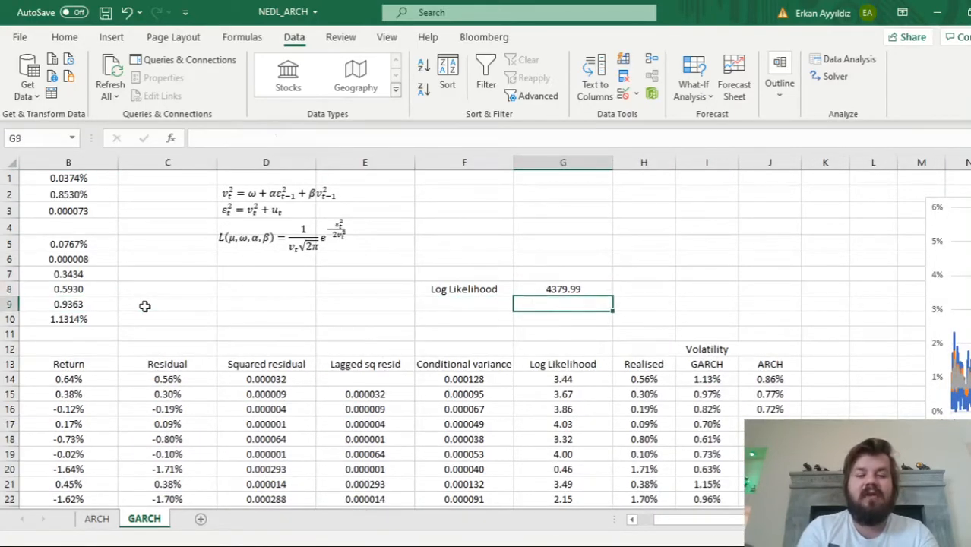
{"action": "key", "text": "Right"}
{"action": "key", "text": "Right"}
{"action": "key", "text": "Right"}
{"action": "key", "text": "Right"}
{"action": "key", "text": "Right"}
{"action": "key", "text": "Right"}
{"action": "key", "text": "Right"}
{"action": "key", "text": "Right"}
{"action": "key", "text": "Right"}
{"action": "key", "text": "Right"}
{"action": "key", "text": "Right"}
{"action": "key", "text": "Right"}
{"action": "key", "text": "Right"}
{"action": "key", "text": "Right"}
{"action": "key", "text": "Right"}
{"action": "key", "text": "Right"}
{"action": "key", "text": "Right"}
{"action": "key", "text": "Right"}
{"action": "key", "text": "Right"}
{"action": "key", "text": "Right"}
{"action": "key", "text": "Right"}
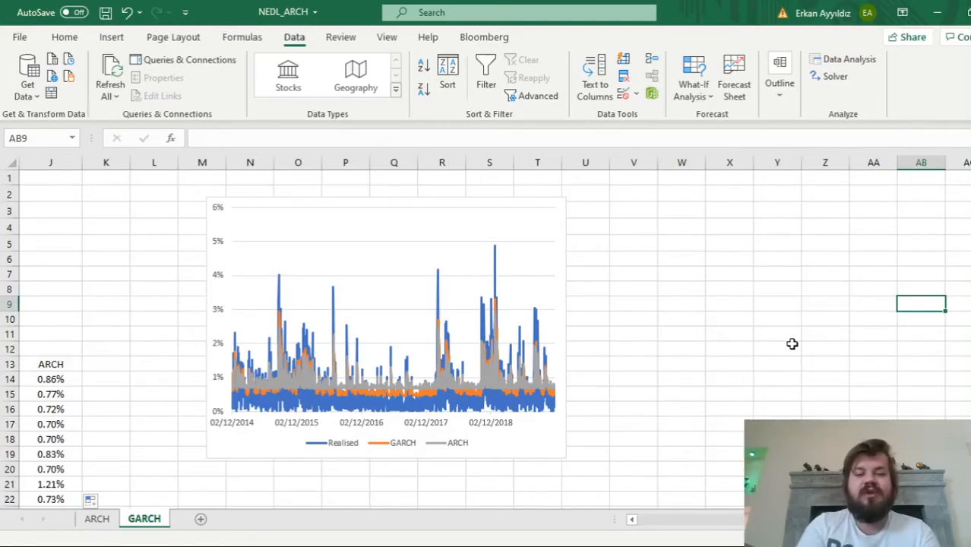
Step: Review the estimated mu, omega, alpha and beta in B5:B8 of the GARCH sheet, and check the ARCH sheet
{"action": "key", "text": "ctrl+Left"}
{"action": "key", "text": "ctrl+Left"}
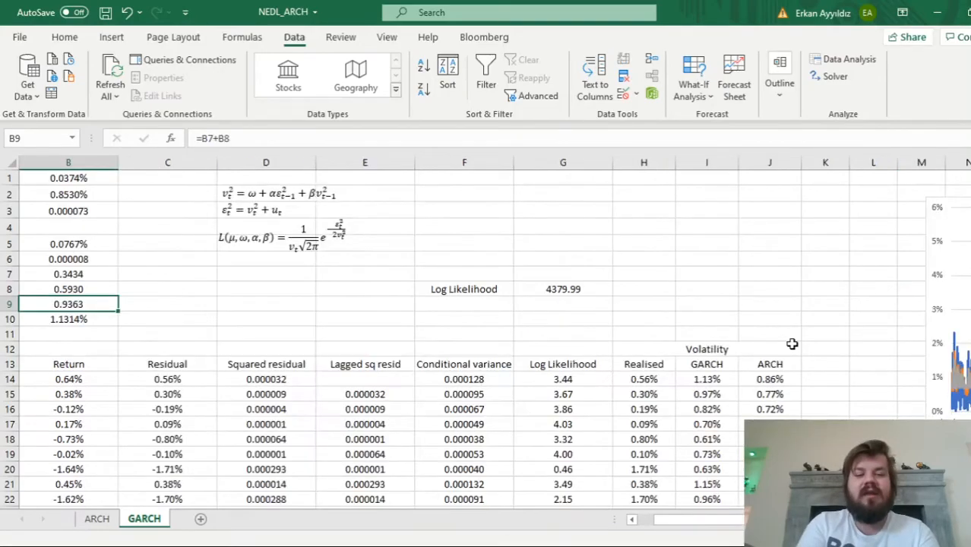
{"action": "left_click", "coordinate": [221, 245]}
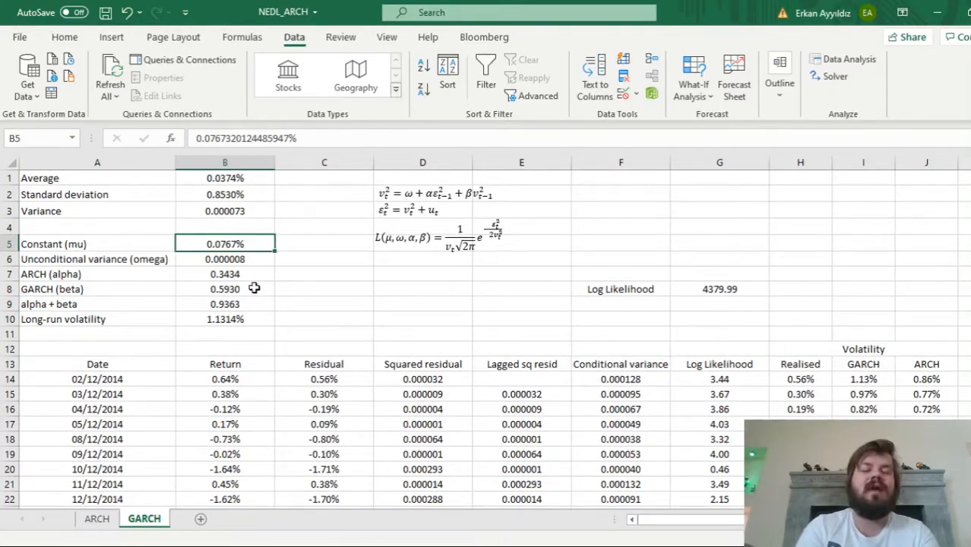
{"action": "left_click_drag", "start_coordinate": [230, 246], "coordinate": [225, 289]}
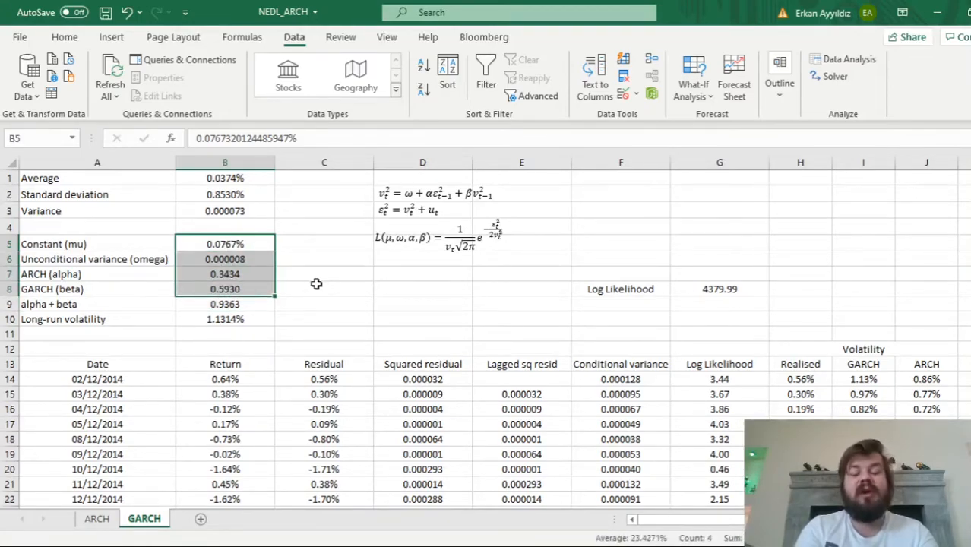
{"action": "left_click_drag", "start_coordinate": [311, 238], "coordinate": [310, 288]}
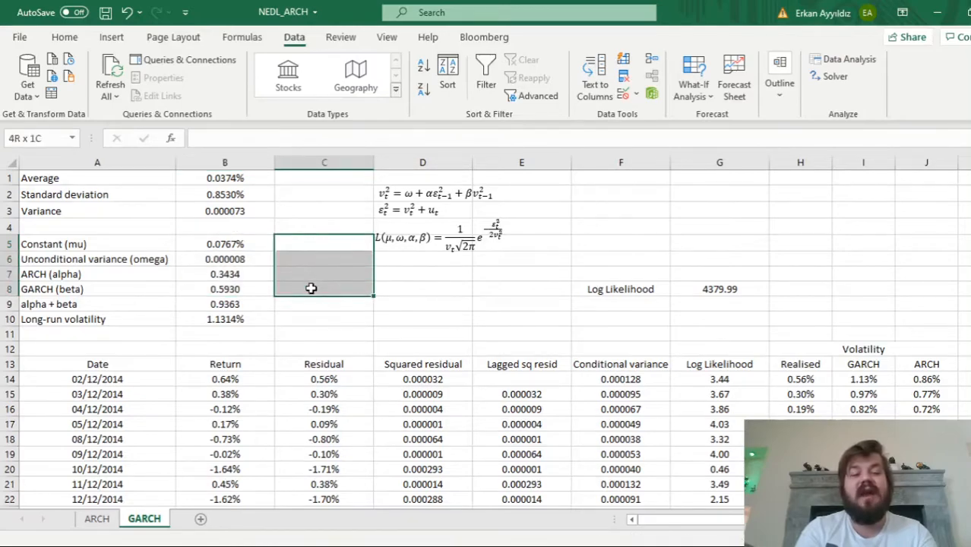
{"action": "left_click", "coordinate": [325, 271]}
{"action": "left_click", "coordinate": [248, 274]}
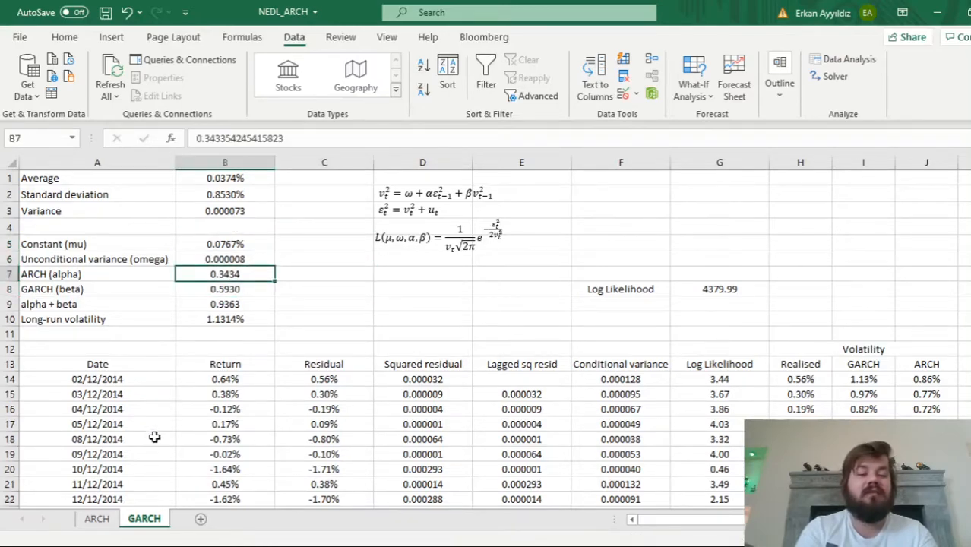
{"action": "left_click", "coordinate": [96, 518]}
{"action": "left_click", "coordinate": [144, 518]}
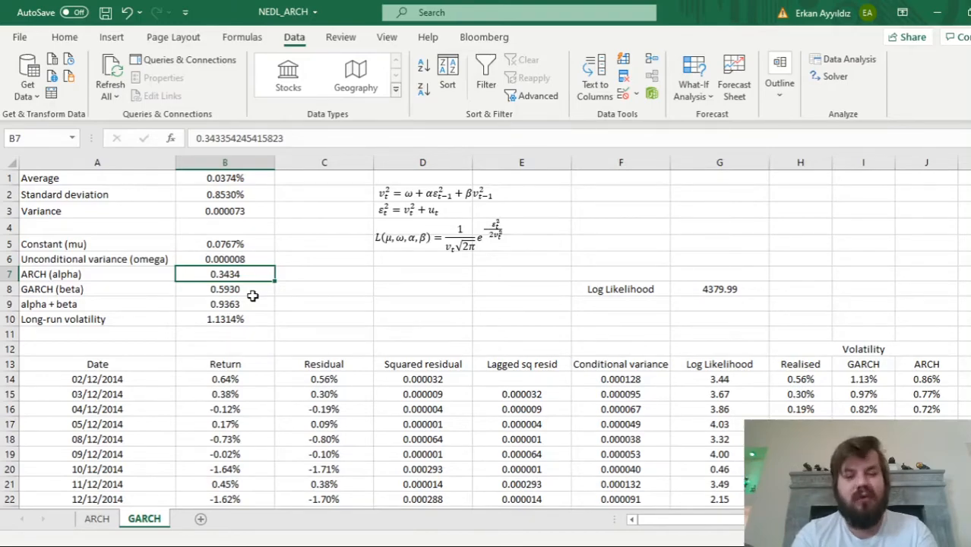
Step: Look over the Realised, GARCH and ARCH volatility chart on the GARCH sheet once more
{"action": "key", "text": "Right"}
{"action": "key", "text": "Right"}
{"action": "key", "text": "Right"}
{"action": "key", "text": "Right"}
{"action": "key", "text": "Right"}
{"action": "key", "text": "Right"}
{"action": "key", "text": "Right"}
{"action": "key", "text": "Right"}
{"action": "key", "text": "Right"}
{"action": "key", "text": "Right"}
{"action": "key", "text": "Right"}
{"action": "key", "text": "Right"}
{"action": "key", "text": "Right"}
{"action": "key", "text": "Right"}
{"action": "key", "text": "Right"}
{"action": "key", "text": "Right"}
{"action": "key", "text": "Right"}
{"action": "key", "text": "Right"}
{"action": "key", "text": "Right"}
{"action": "key", "text": "Right"}
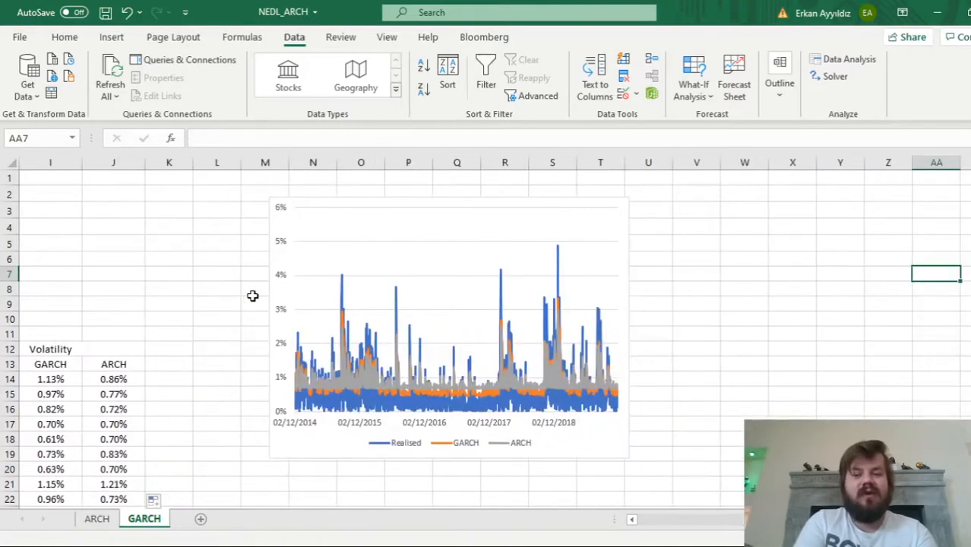